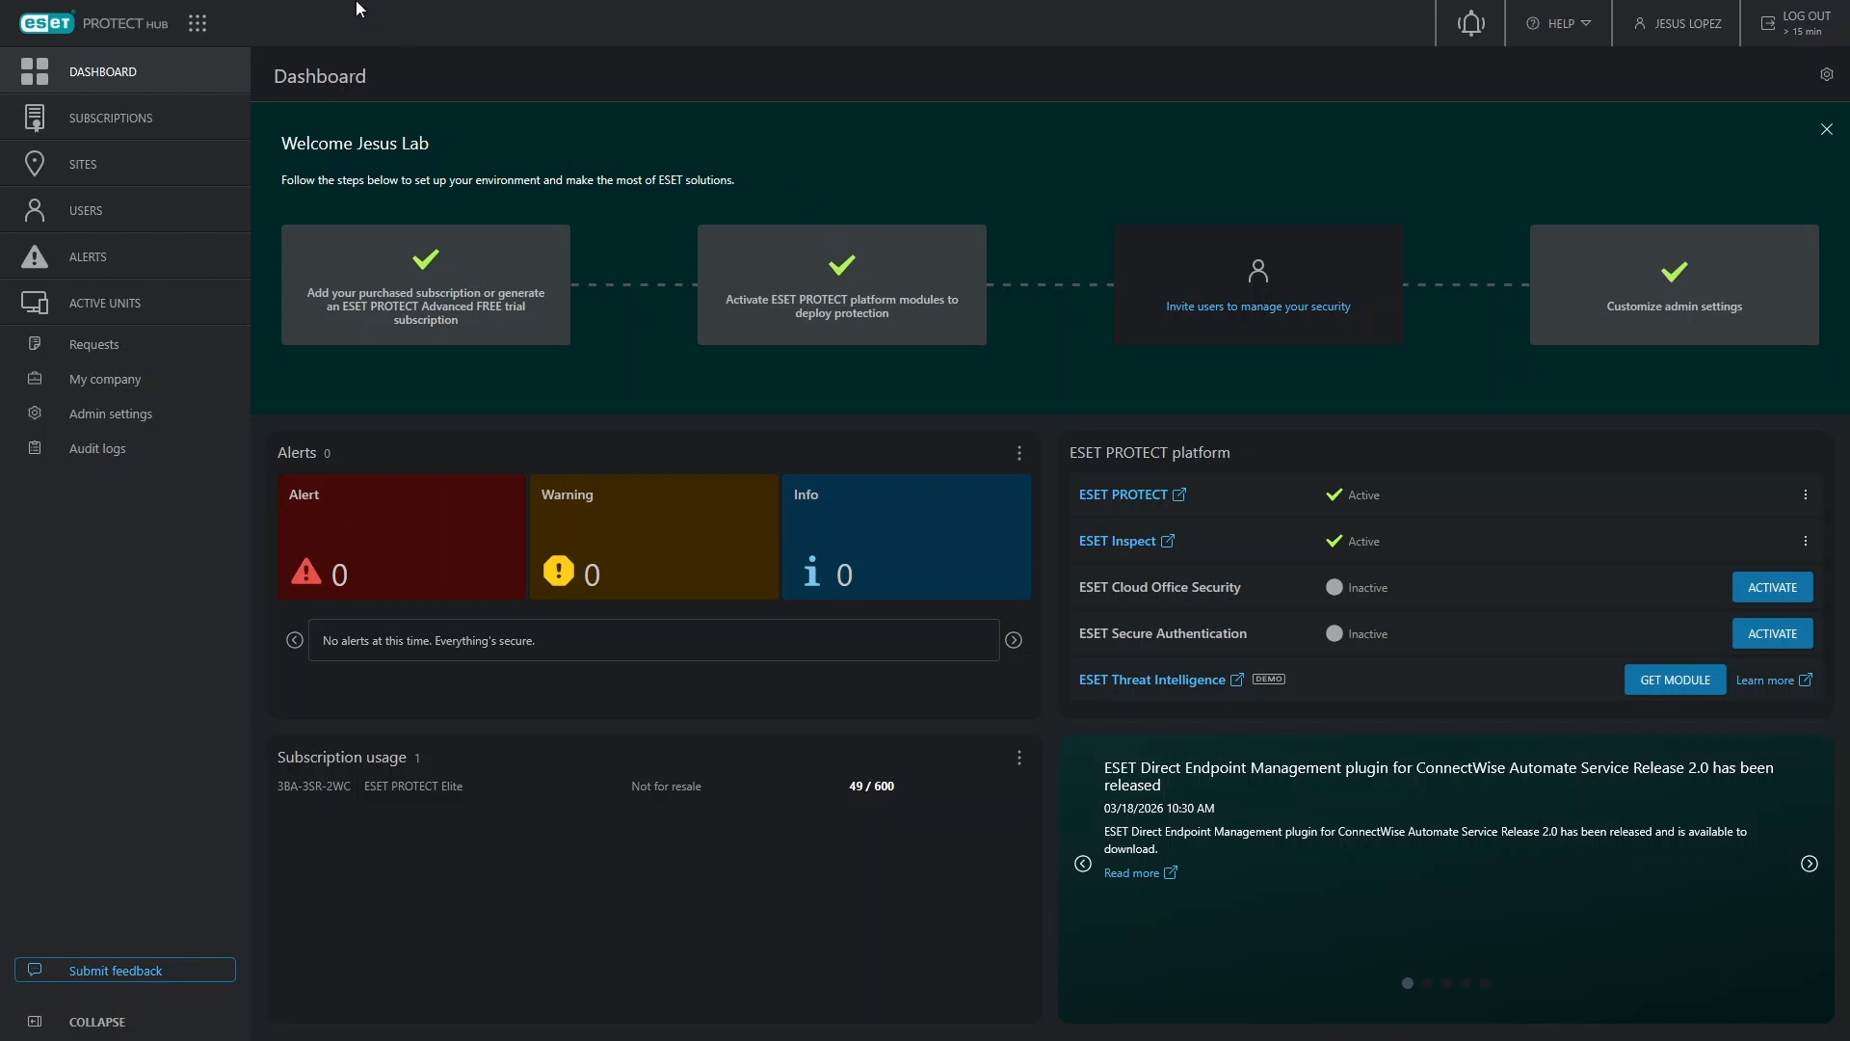
# Step: Review the modules and quantities covered by the ESET PROTECT Elite subscription, and return to the dashboard
pyautogui.moveTo(349, 48)
pyautogui.click(100, 131)
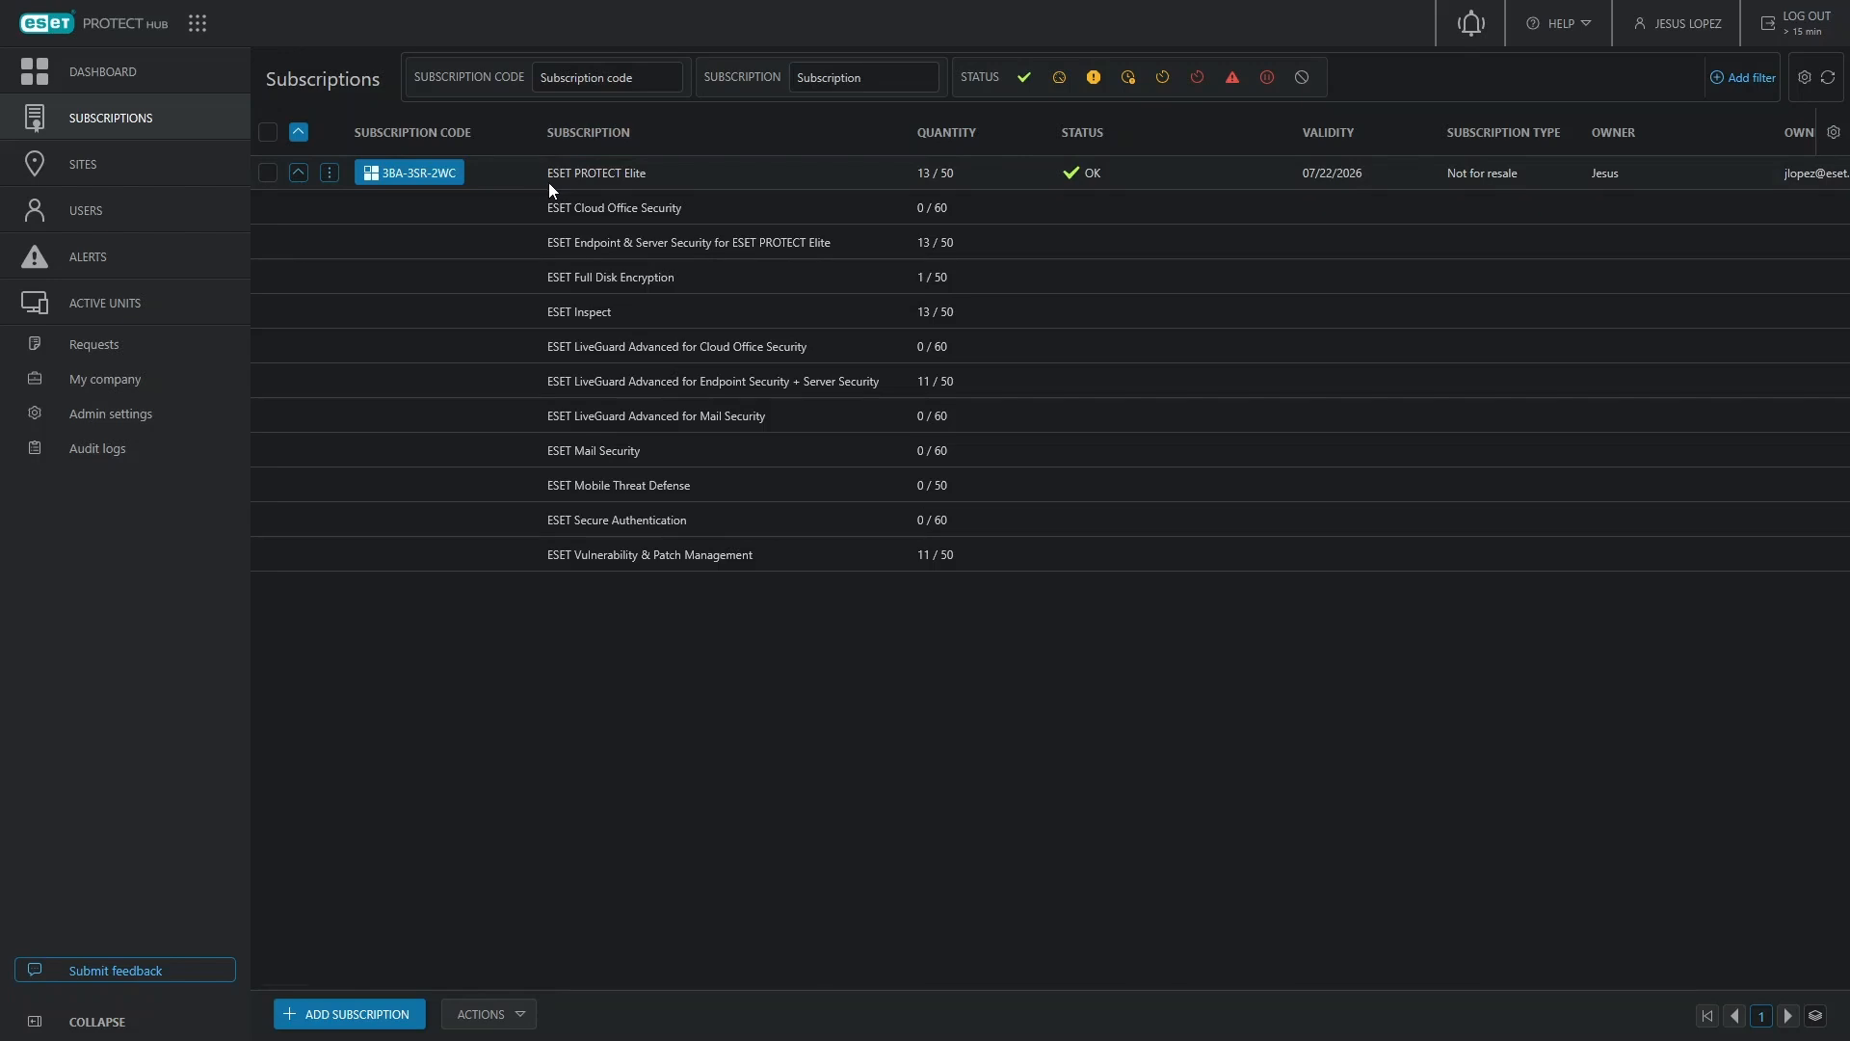
pyautogui.click(130, 73)
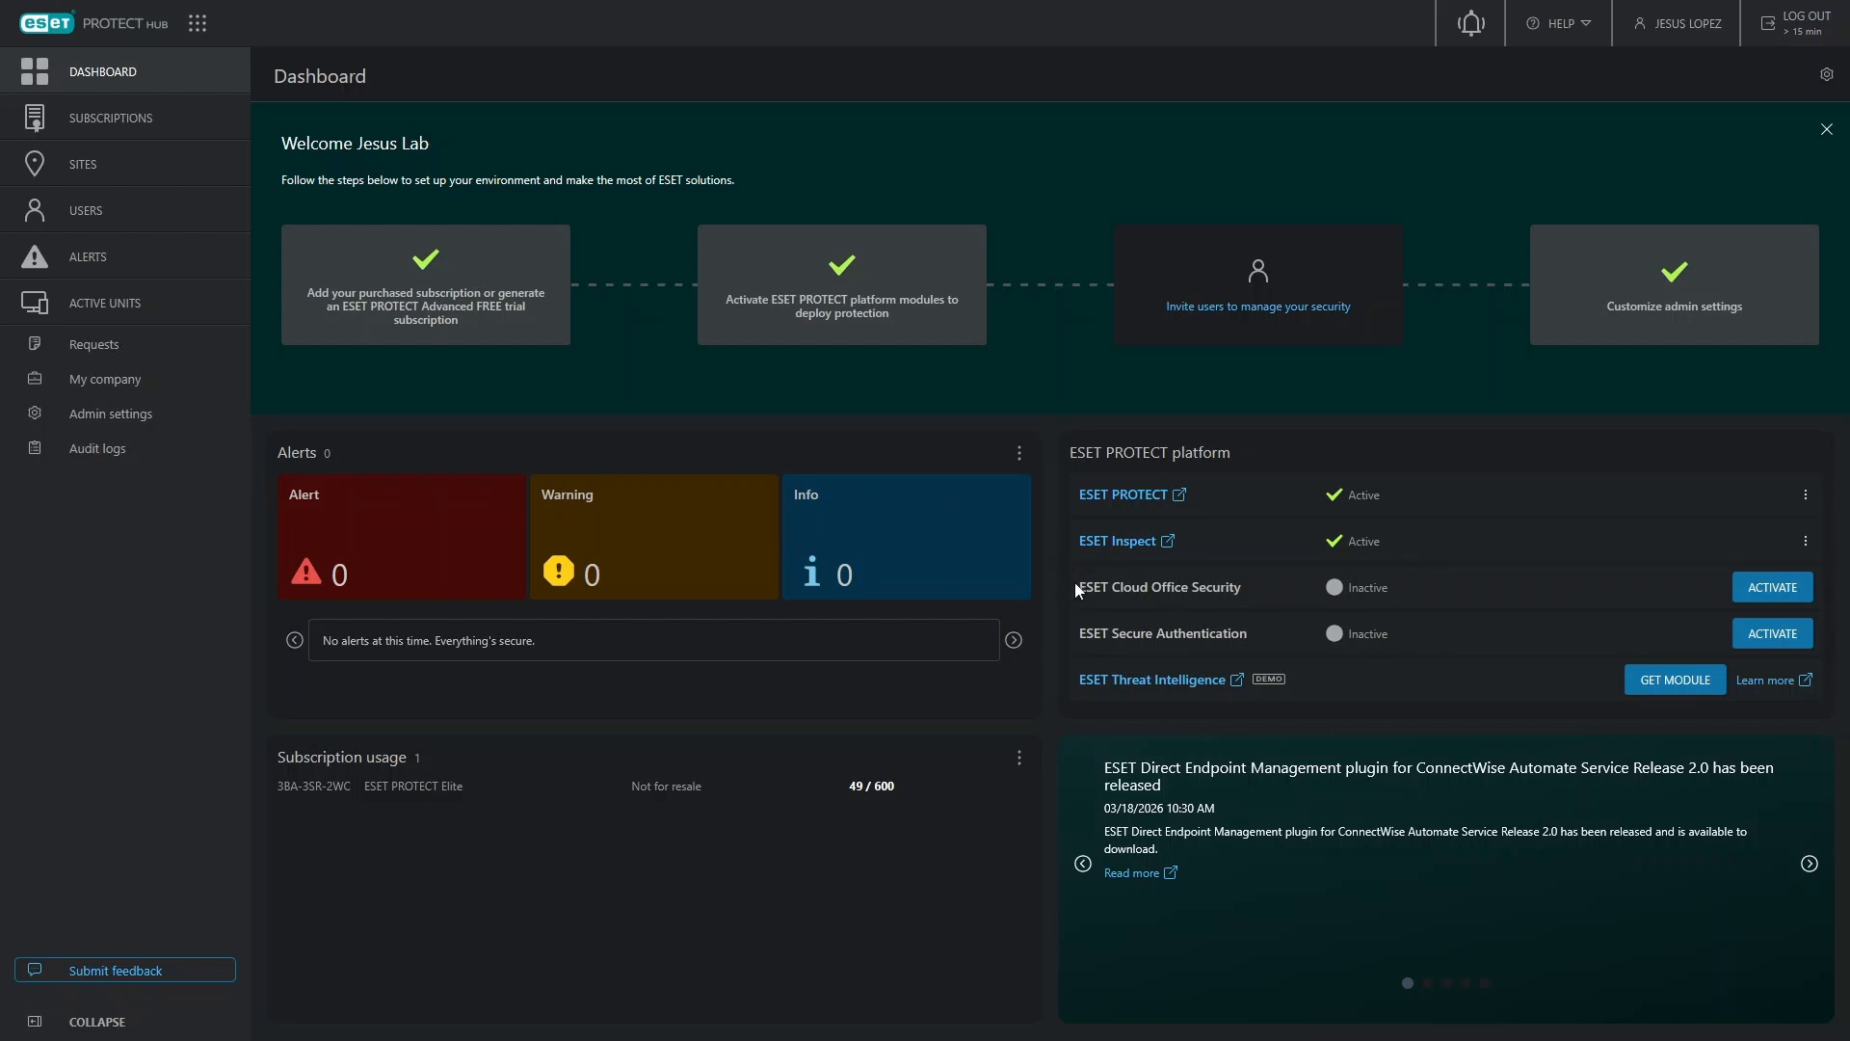
# Step: Activate ESET Cloud Office Security with the USA data center location and English as the language
pyautogui.click(1778, 588)
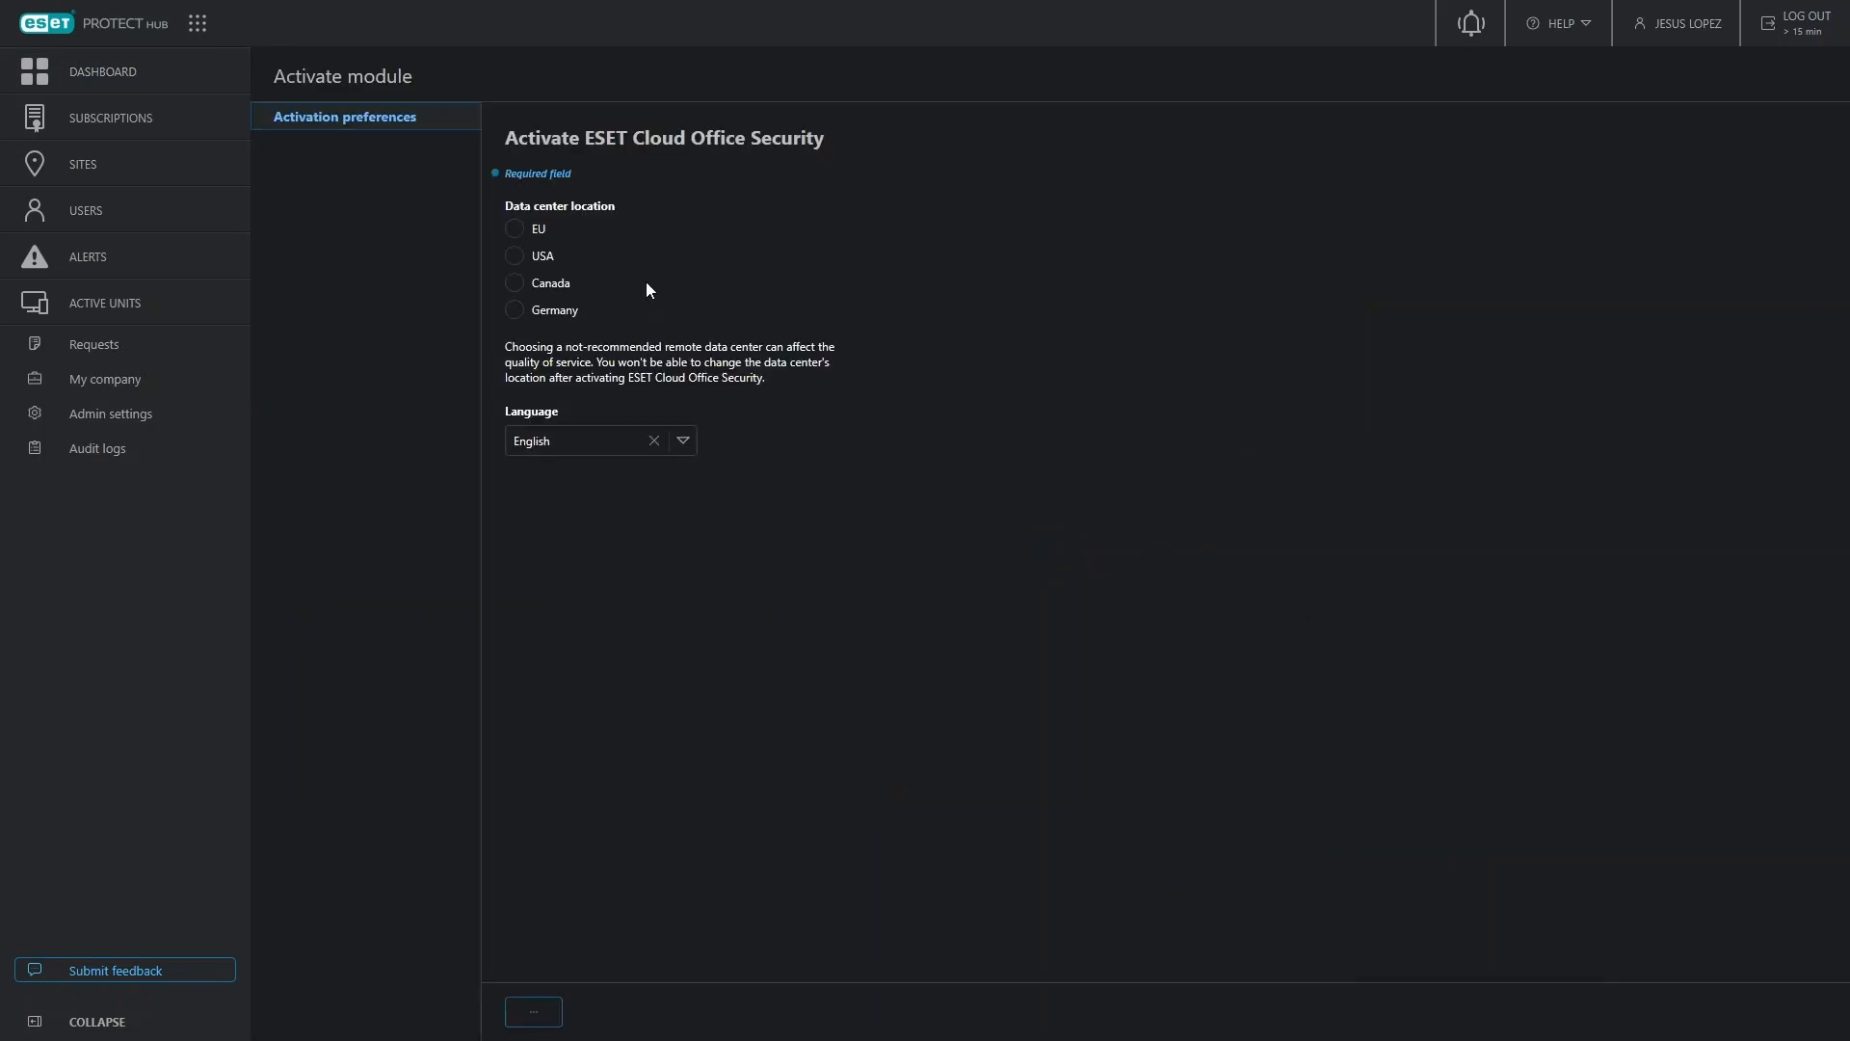
pyautogui.click(513, 258)
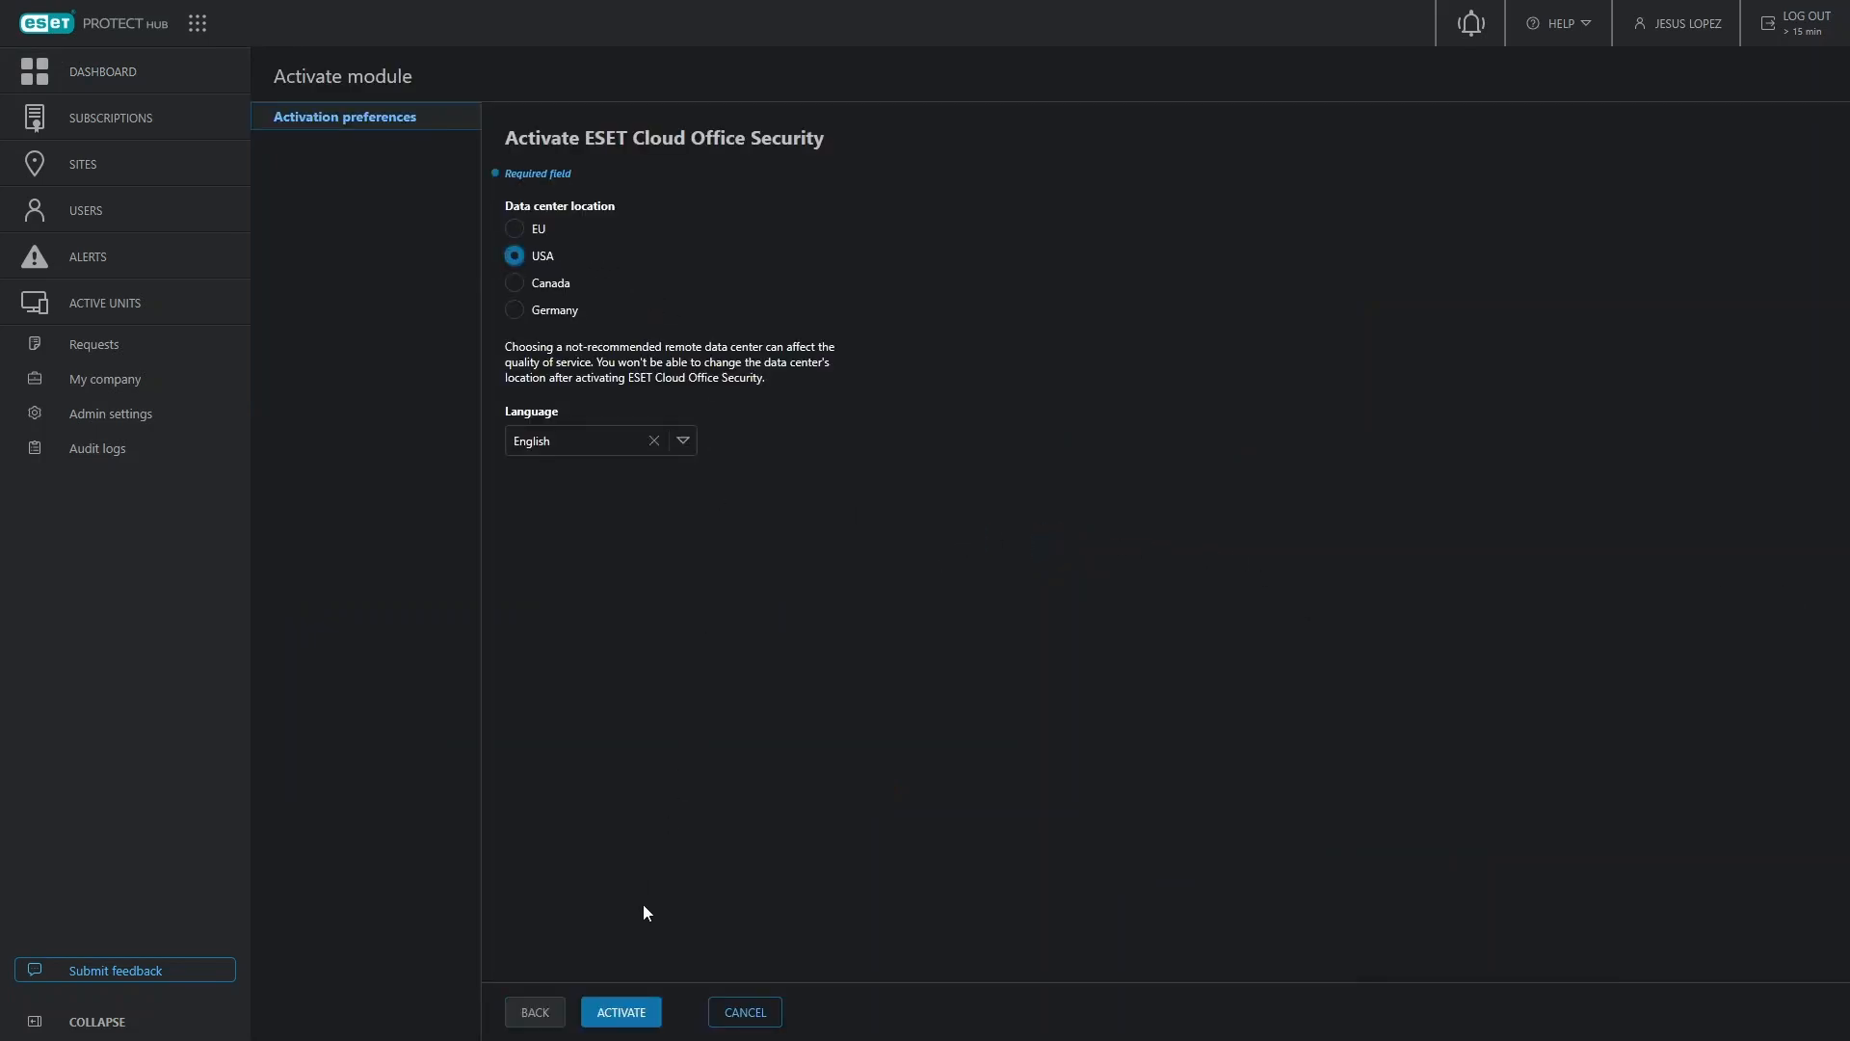
pyautogui.click(620, 1012)
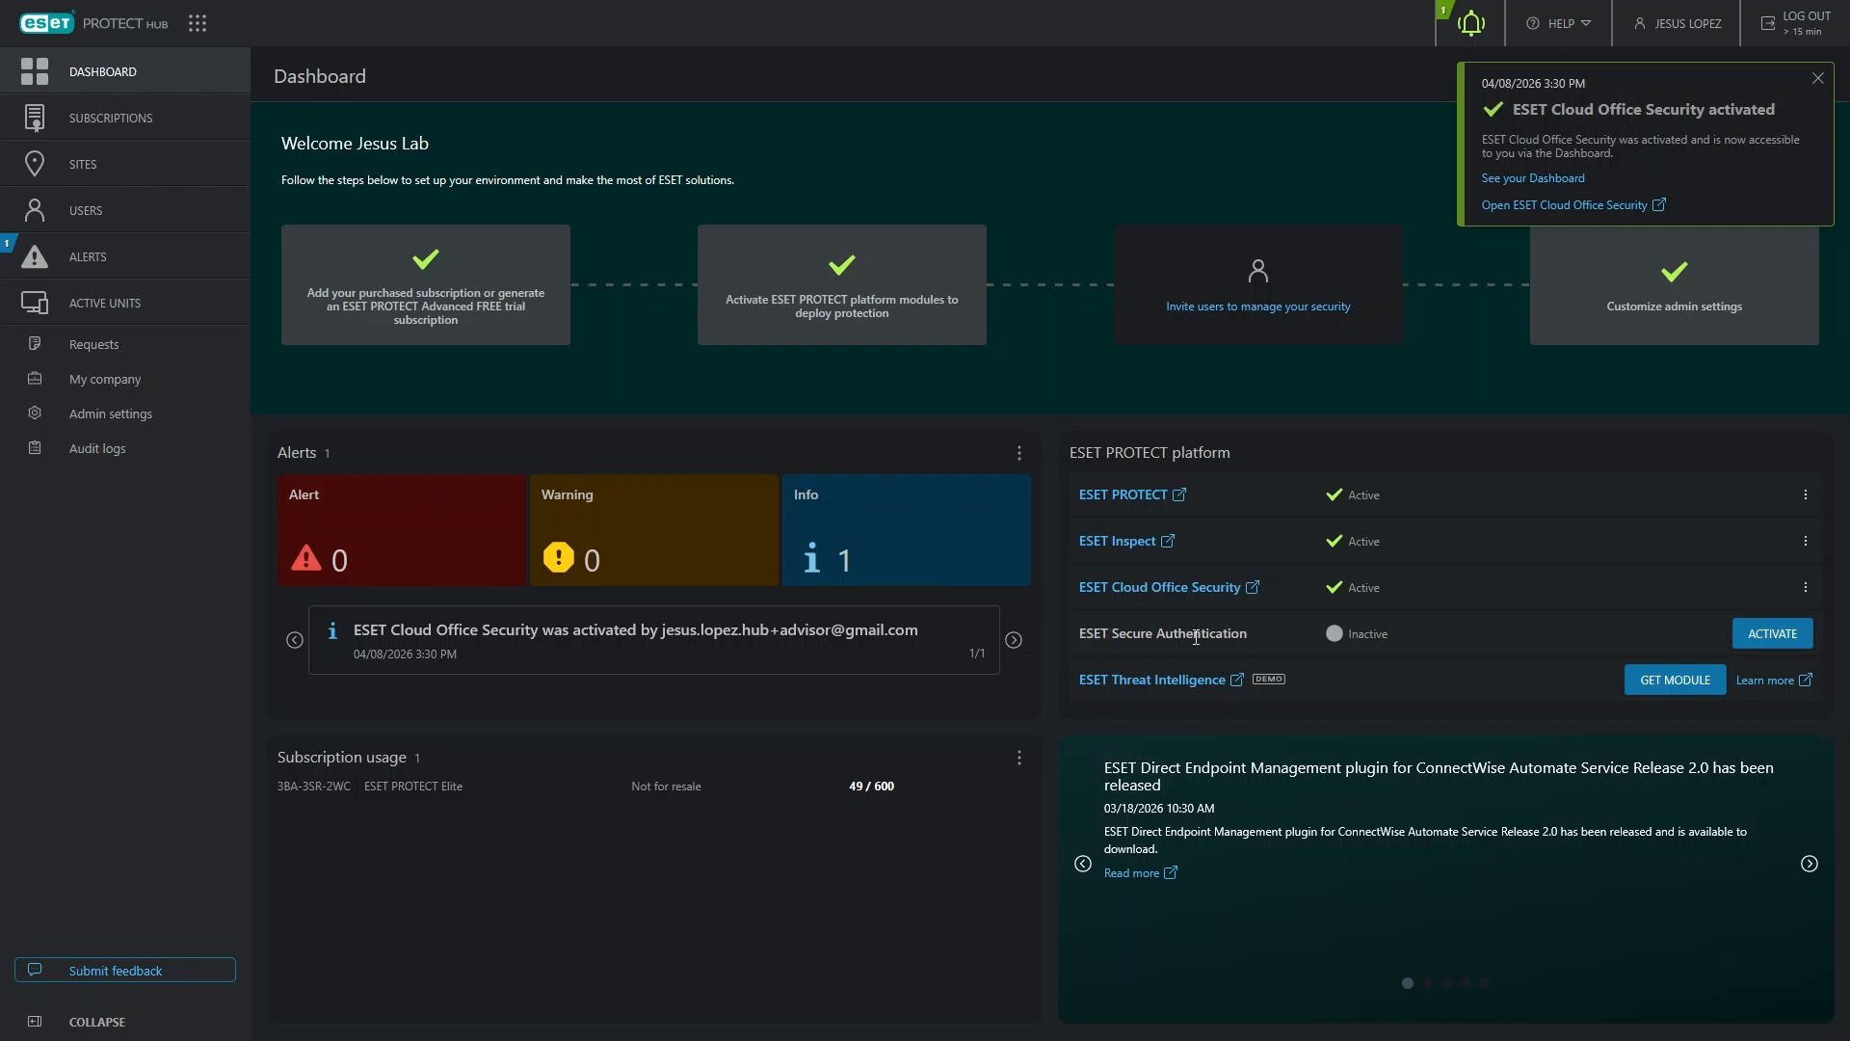
# Step: Activate ESET Secure Authentication with the US data center location and English as the language
pyautogui.click(1773, 634)
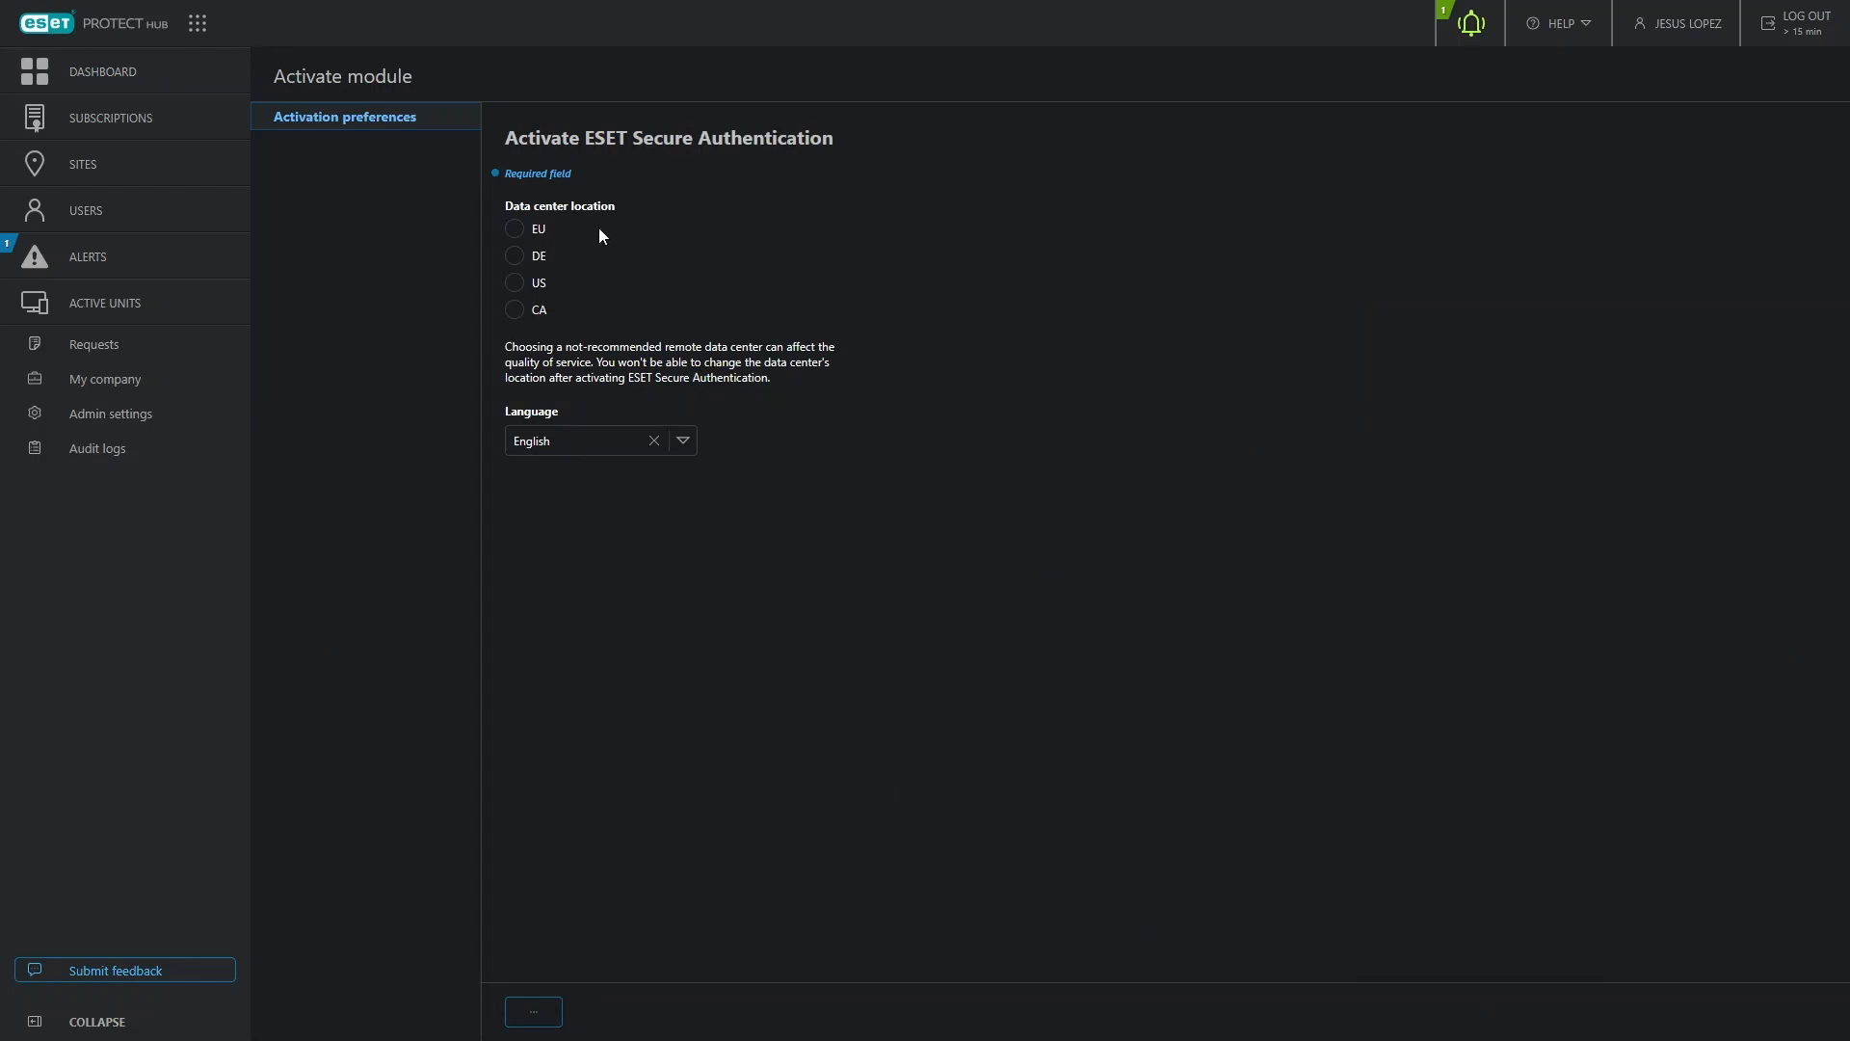
pyautogui.click(520, 285)
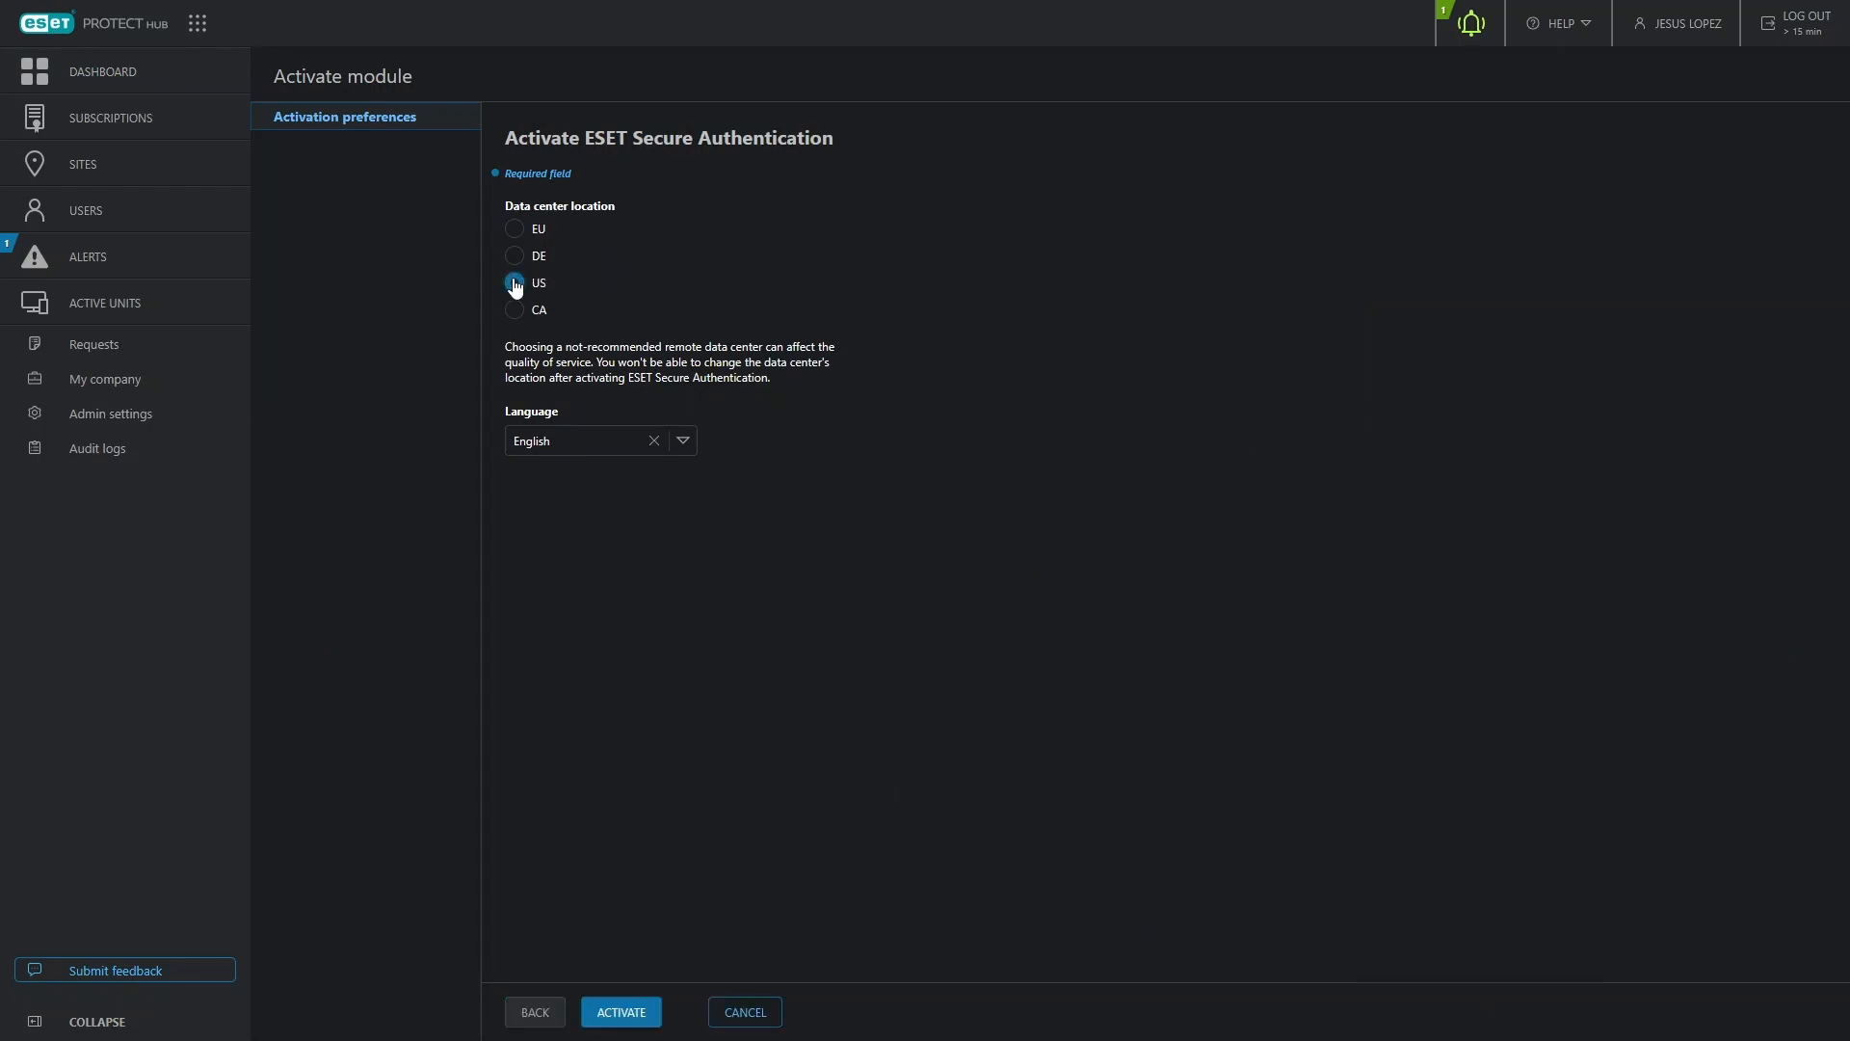
pyautogui.click(621, 1012)
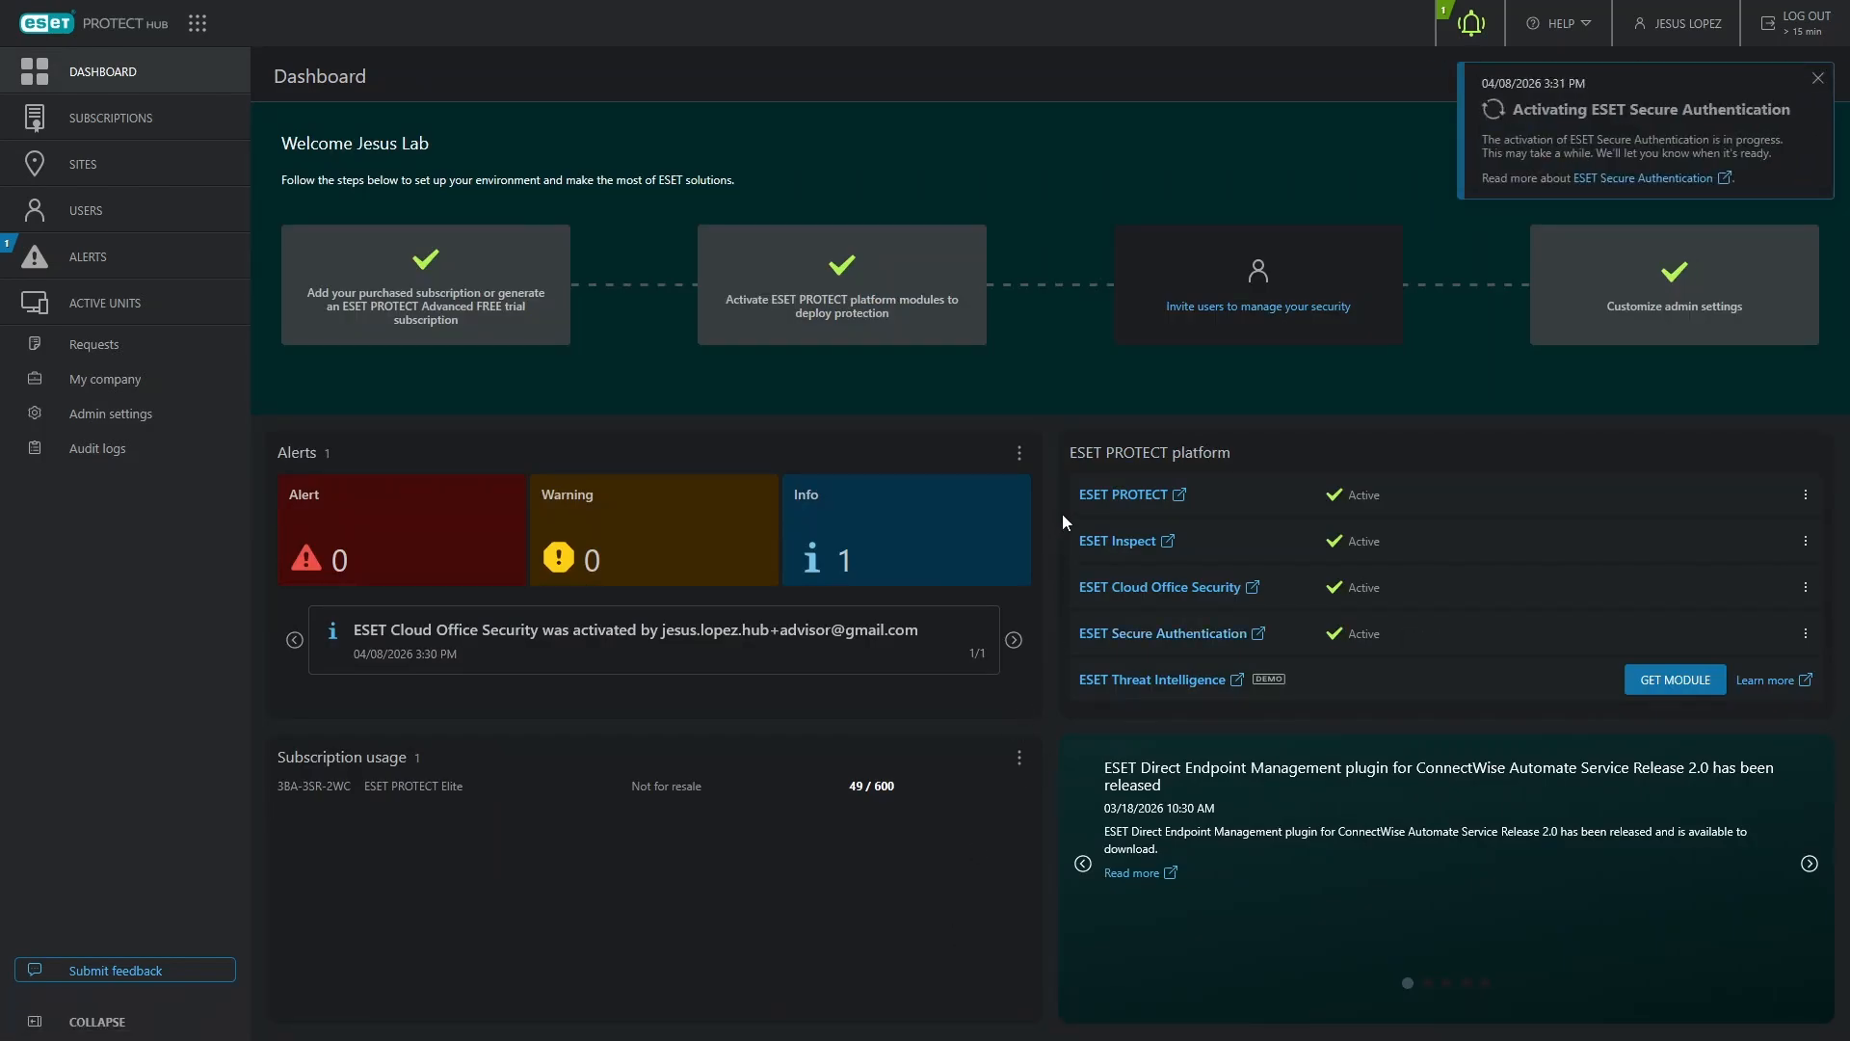
# Step: Switch to the ESET PROTECT console and review the enablement options of ESET LiveGuard Advanced among its platform modules
pyautogui.click(1138, 497)
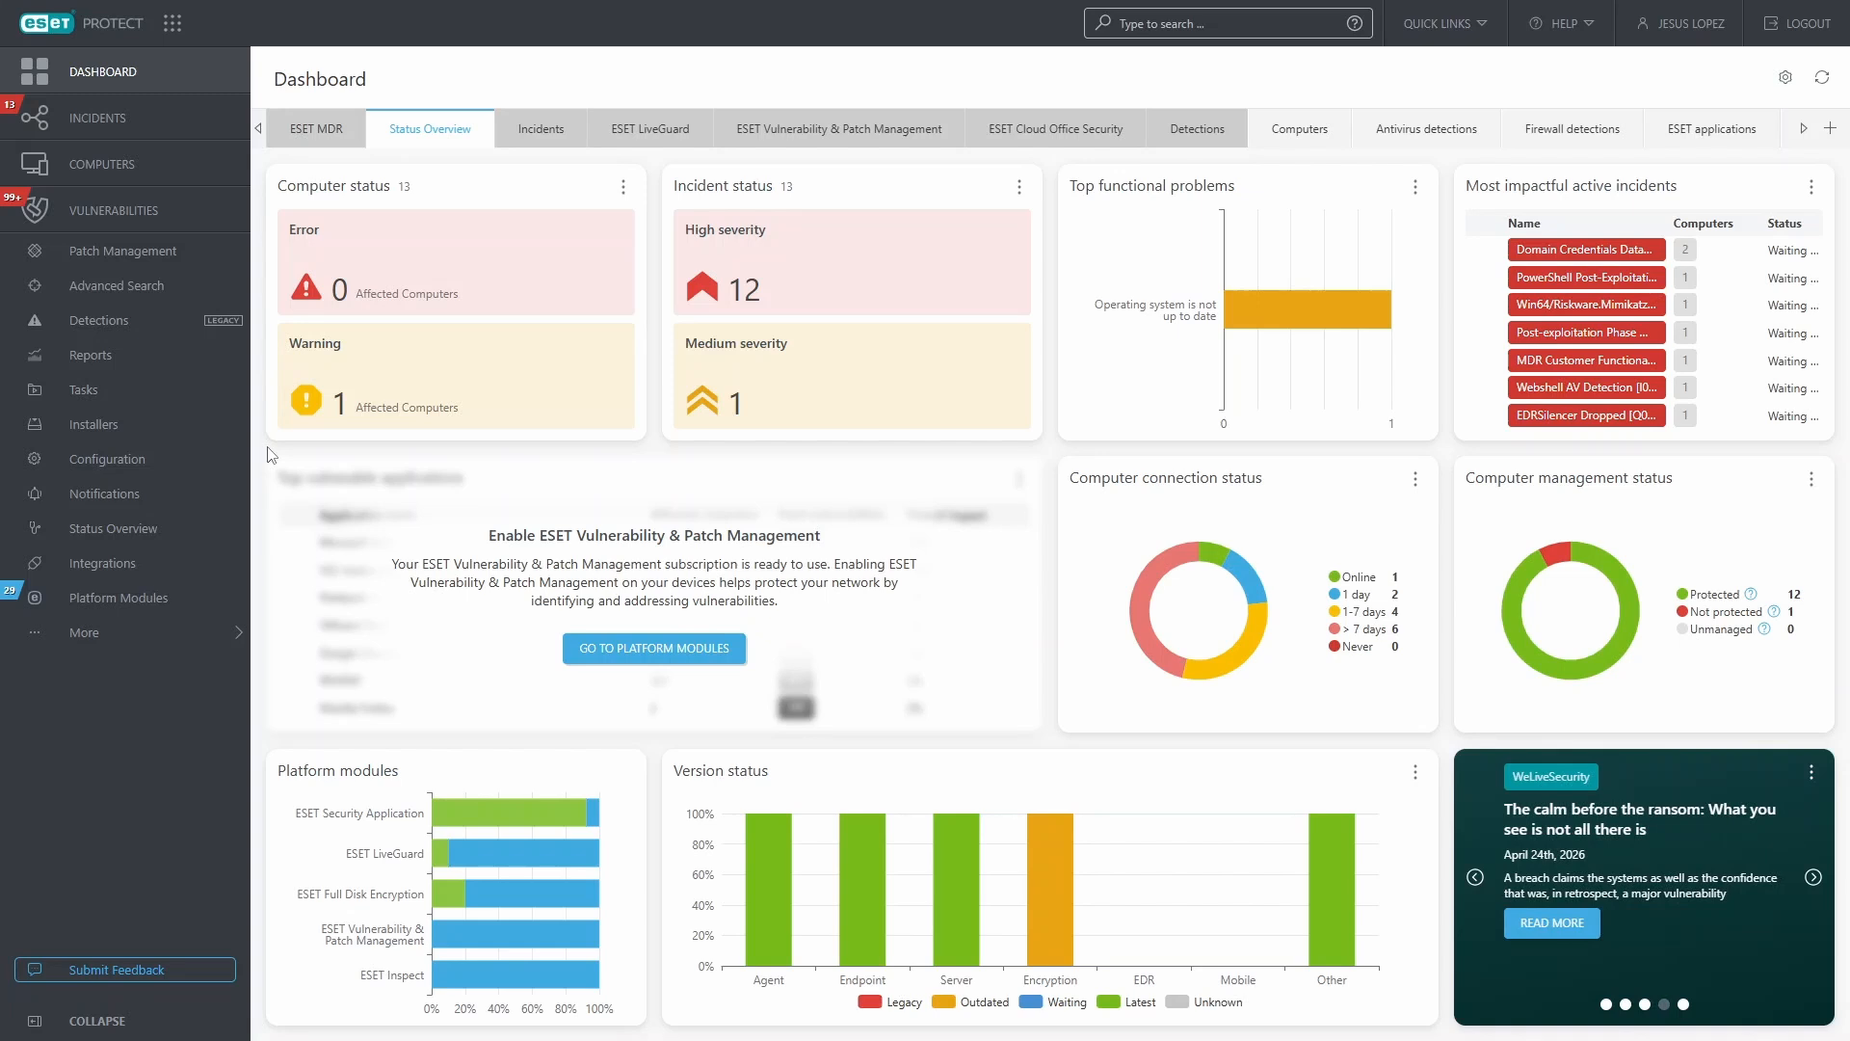
pyautogui.click(144, 600)
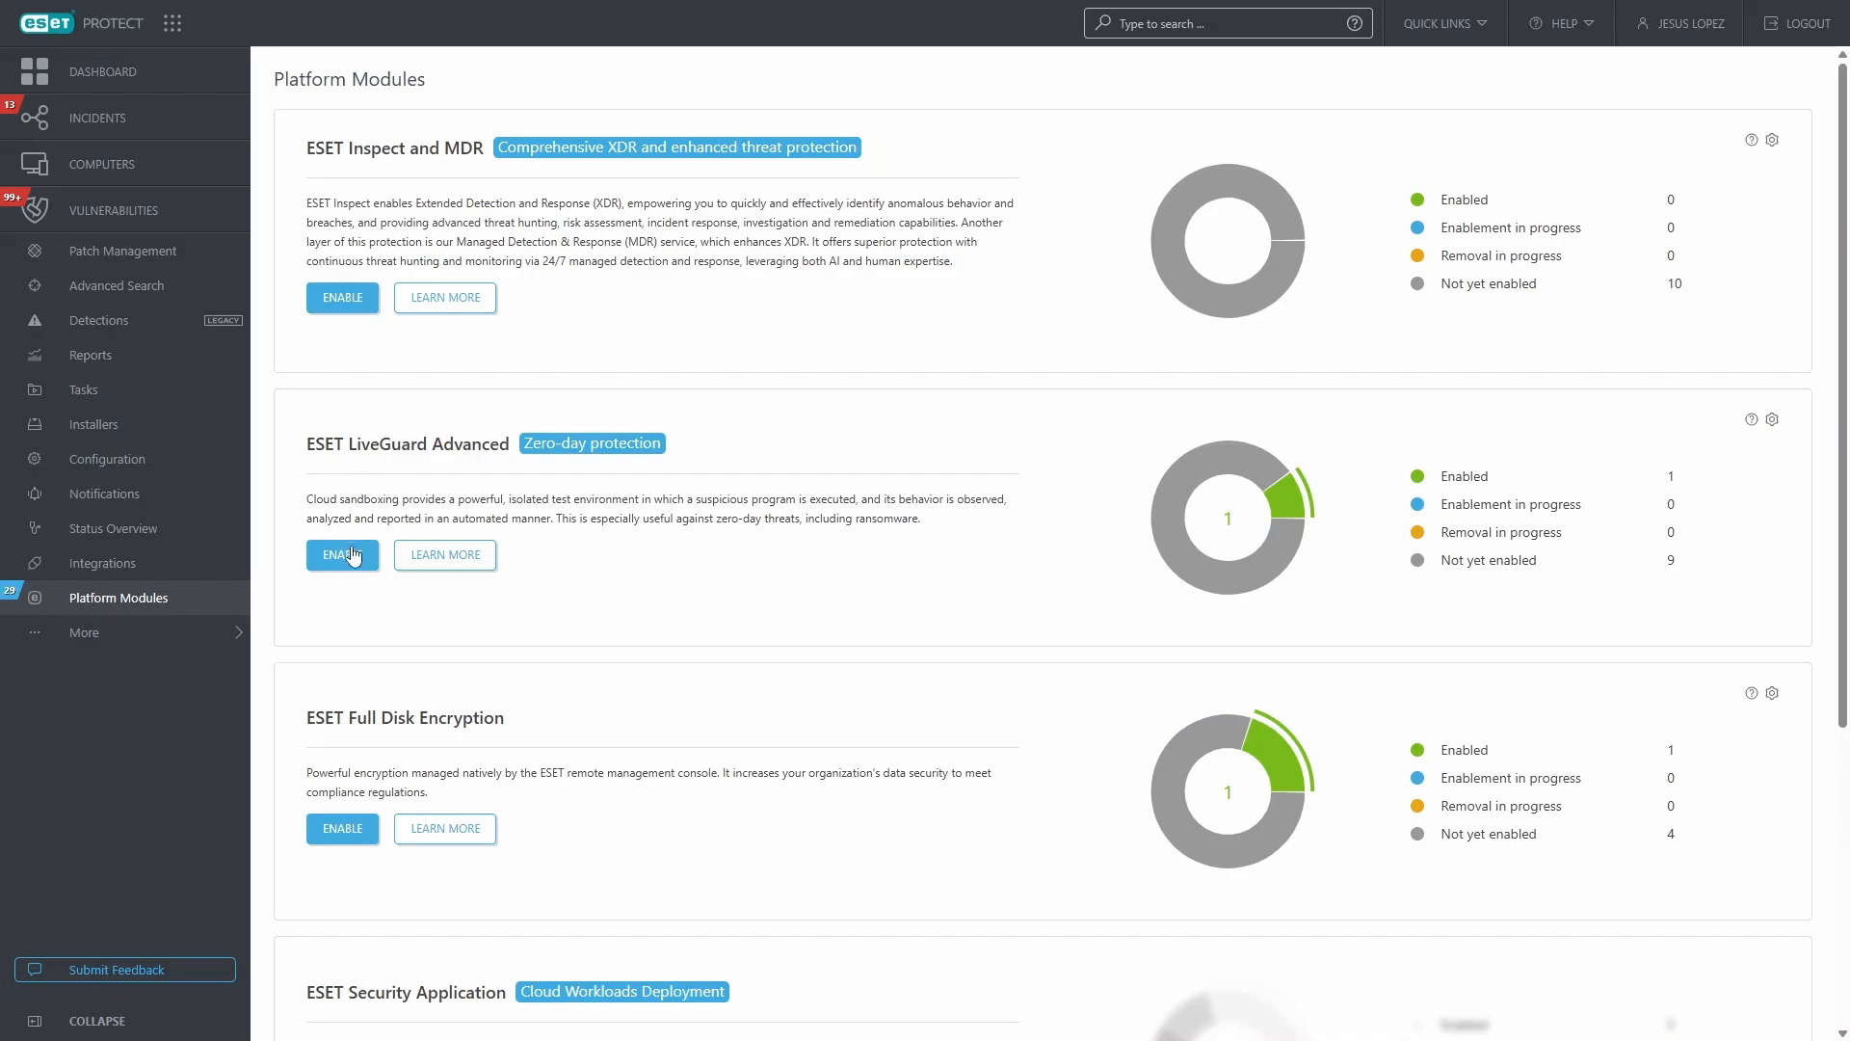
pyautogui.click(350, 559)
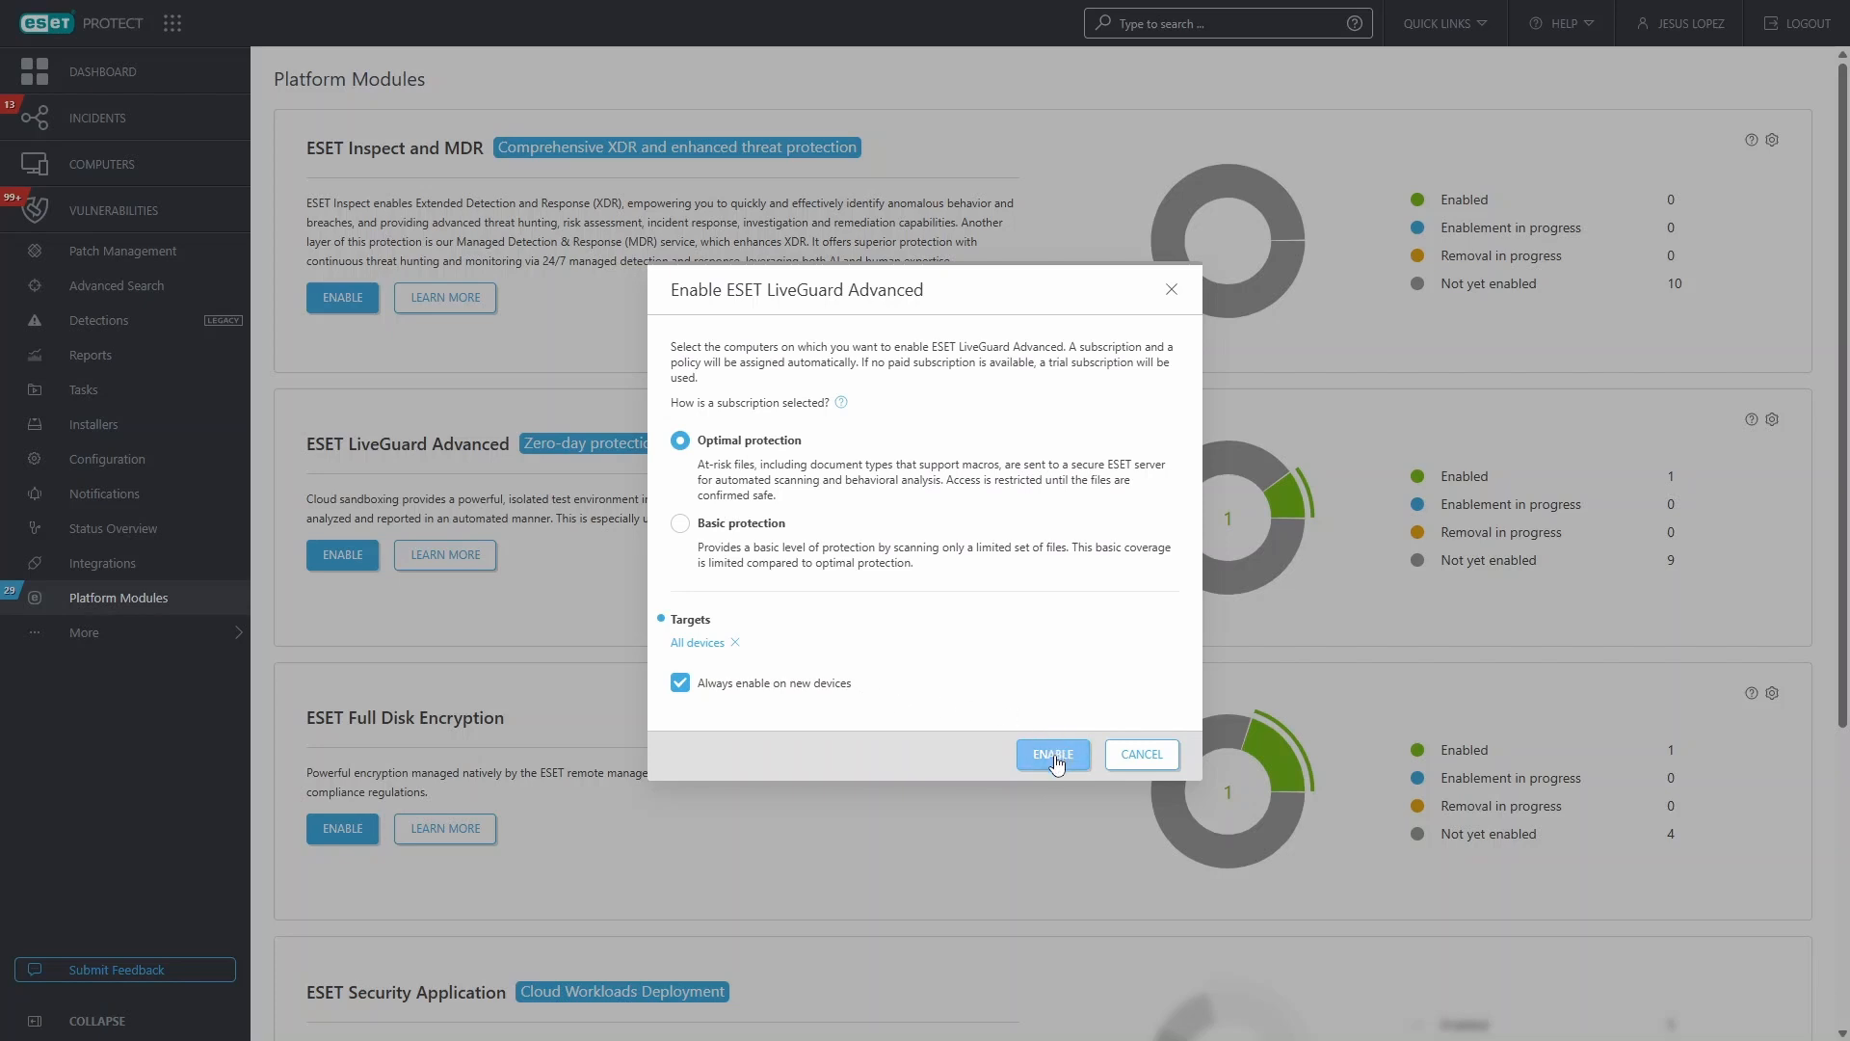
pyautogui.click(1126, 761)
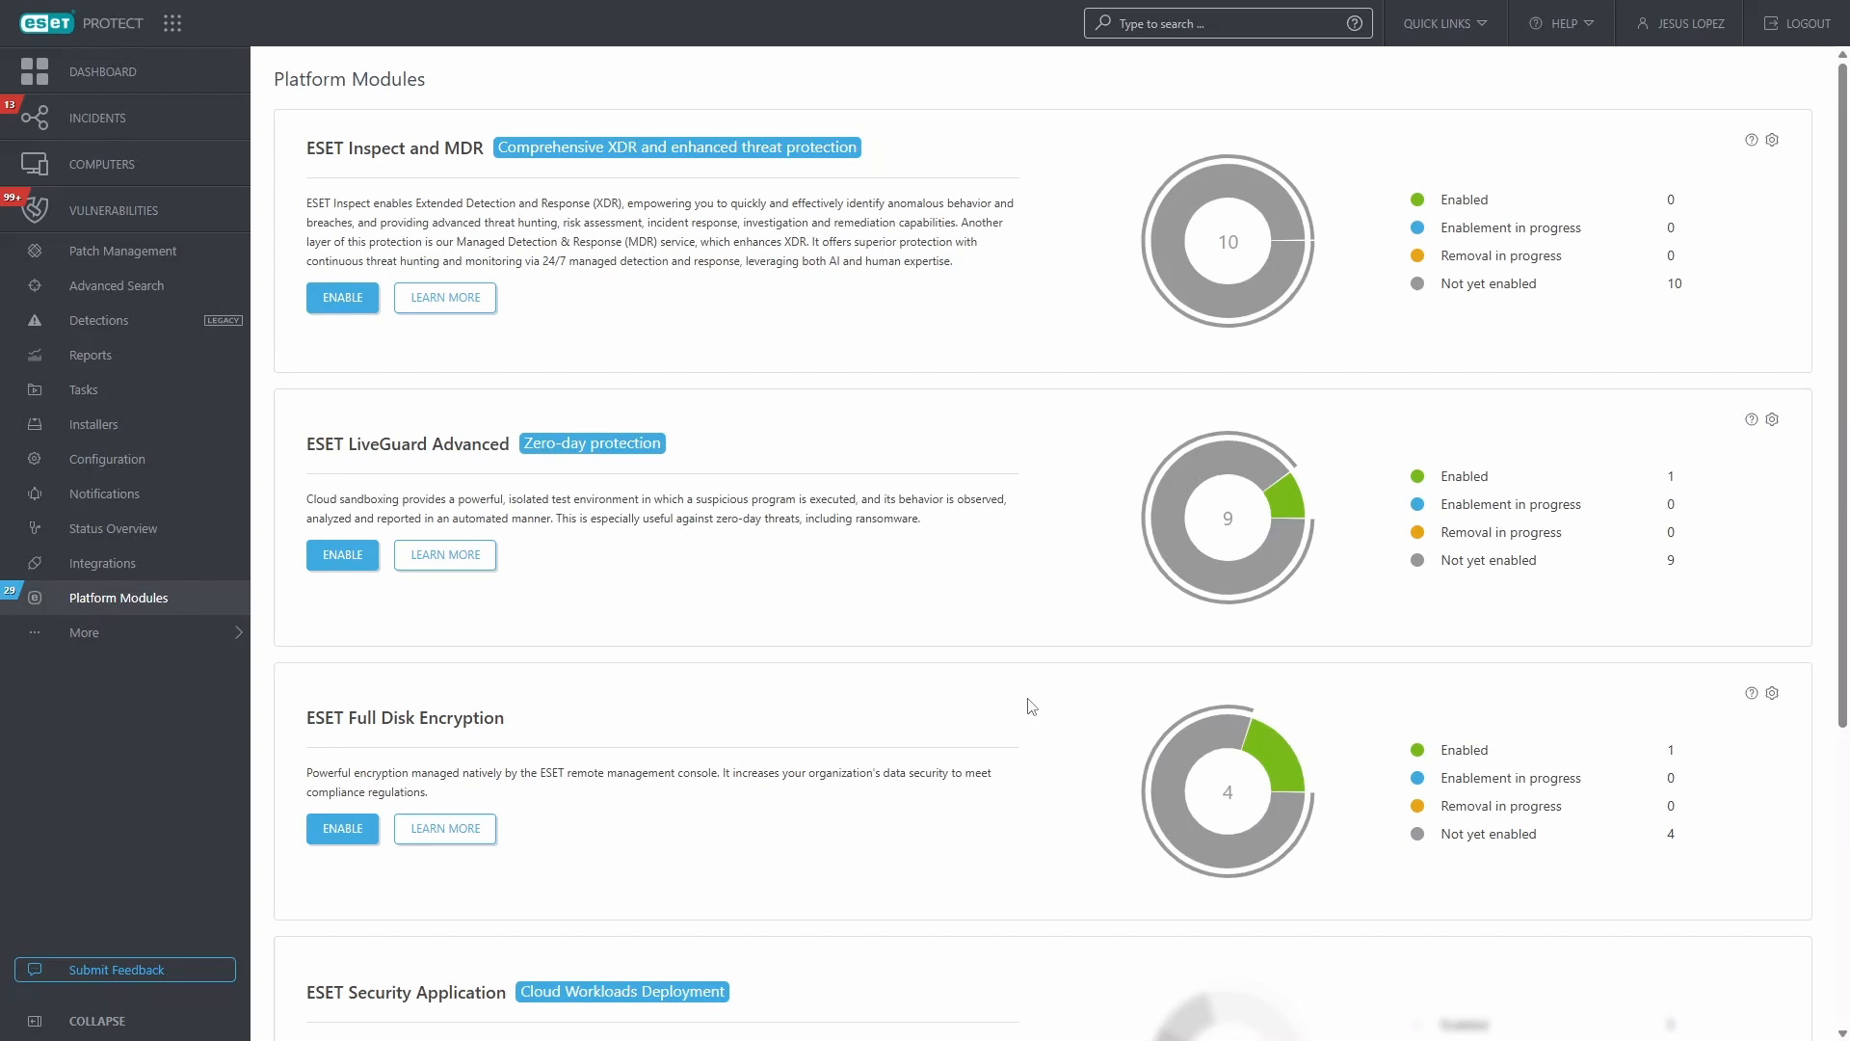
# Step: Review the enablement options of ESET Vulnerability & Patch Management and of ESET Inspect and MDR
pyautogui.scroll(-5, 472, 794)
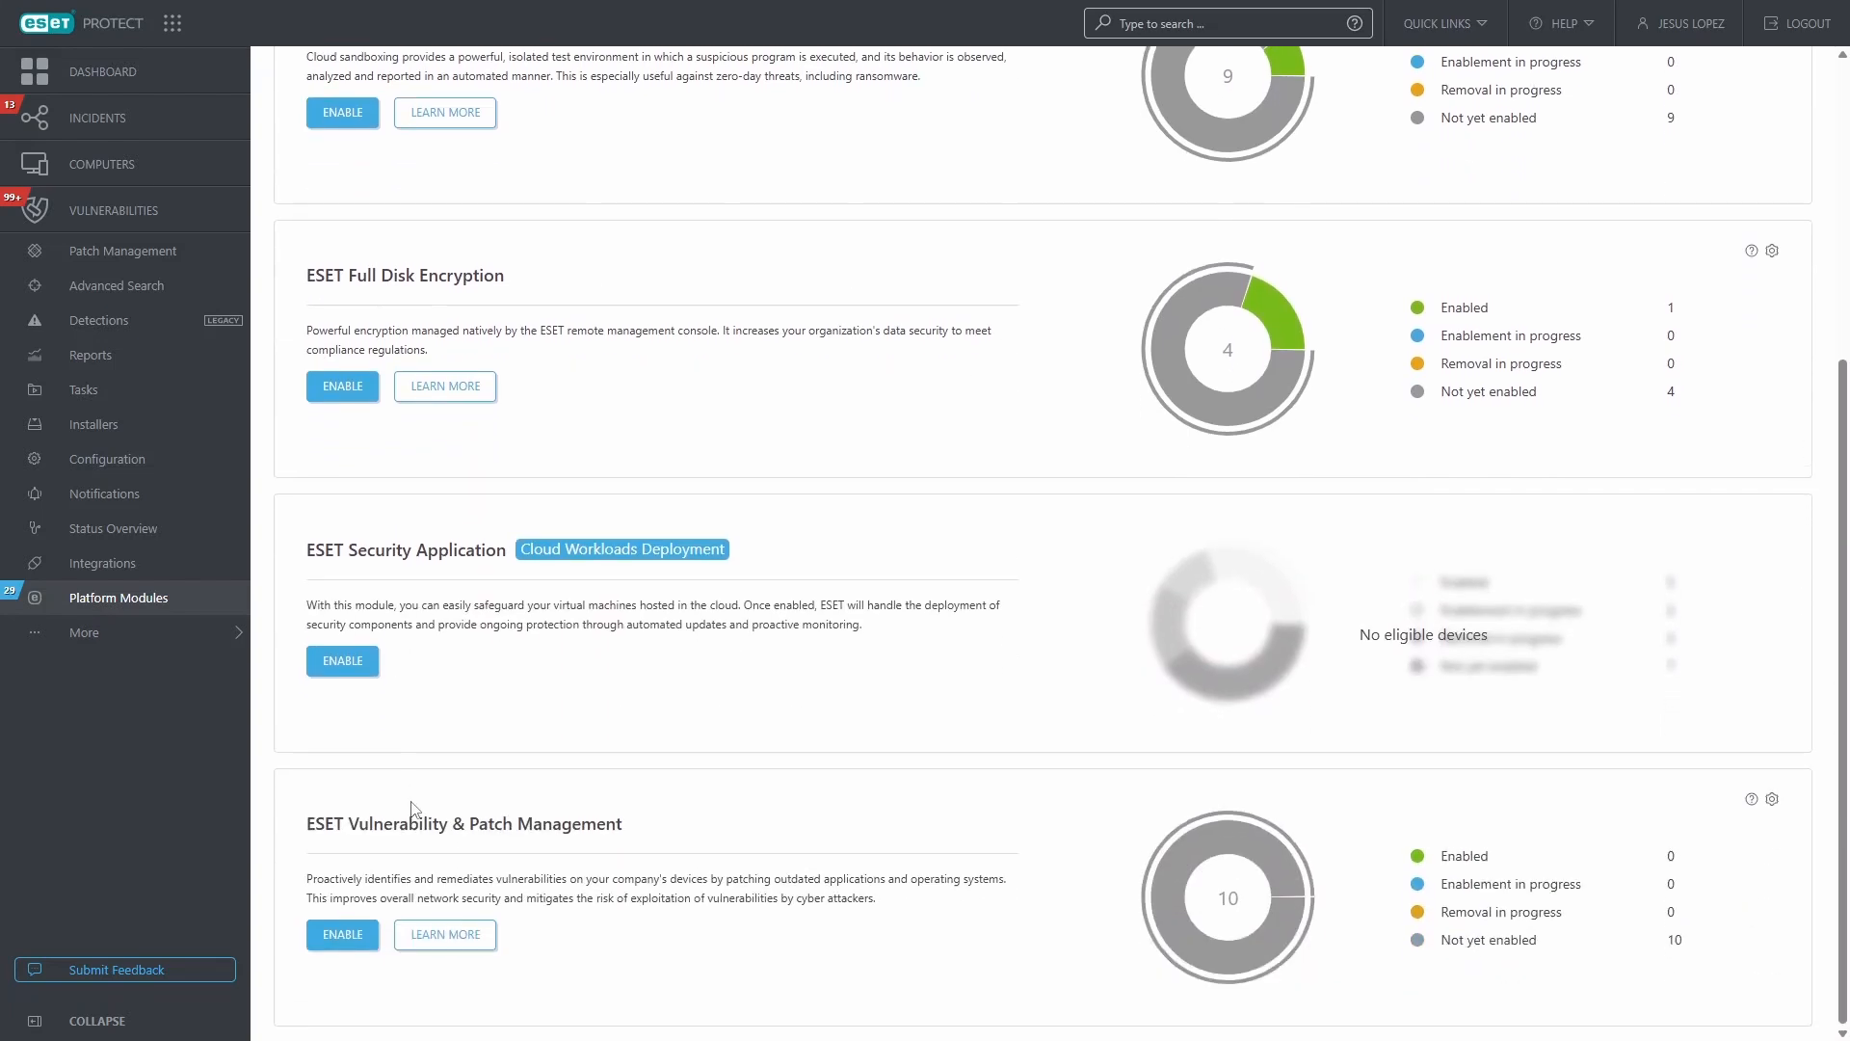
pyautogui.click(346, 934)
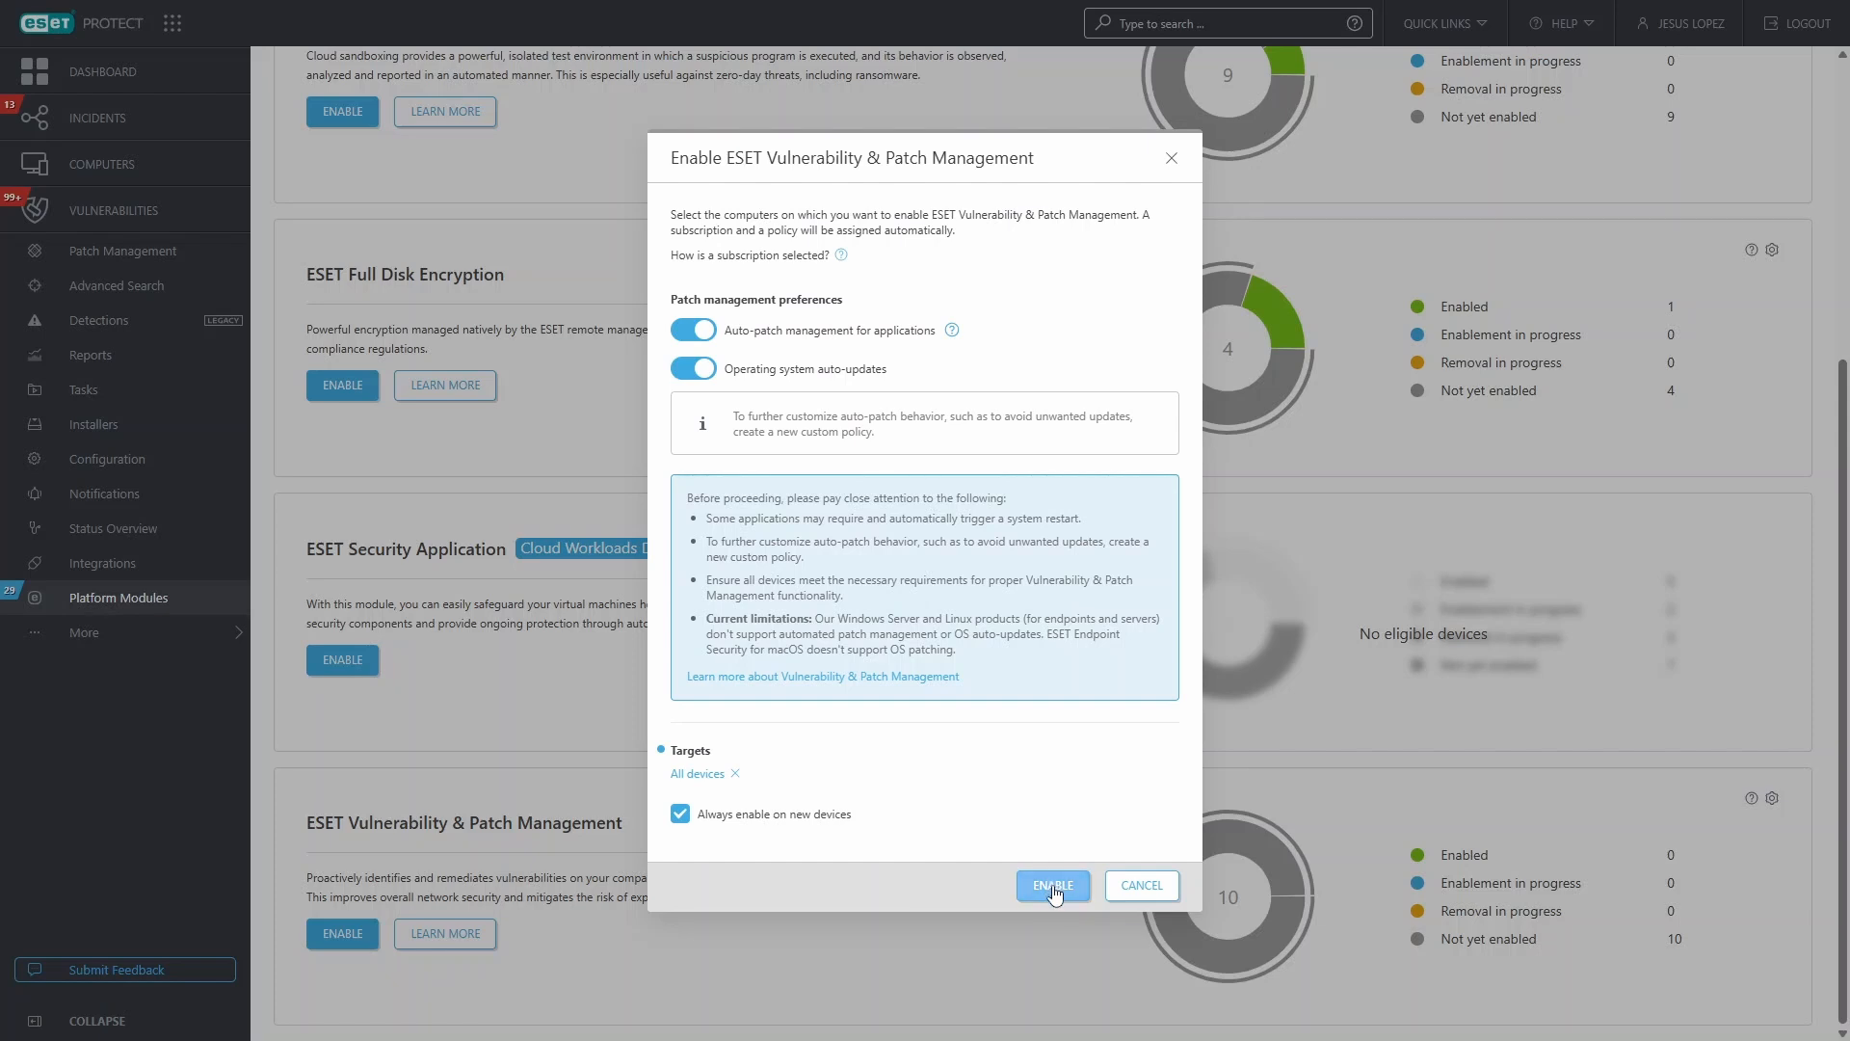
pyautogui.click(1133, 887)
pyautogui.scroll(5, 472, 813)
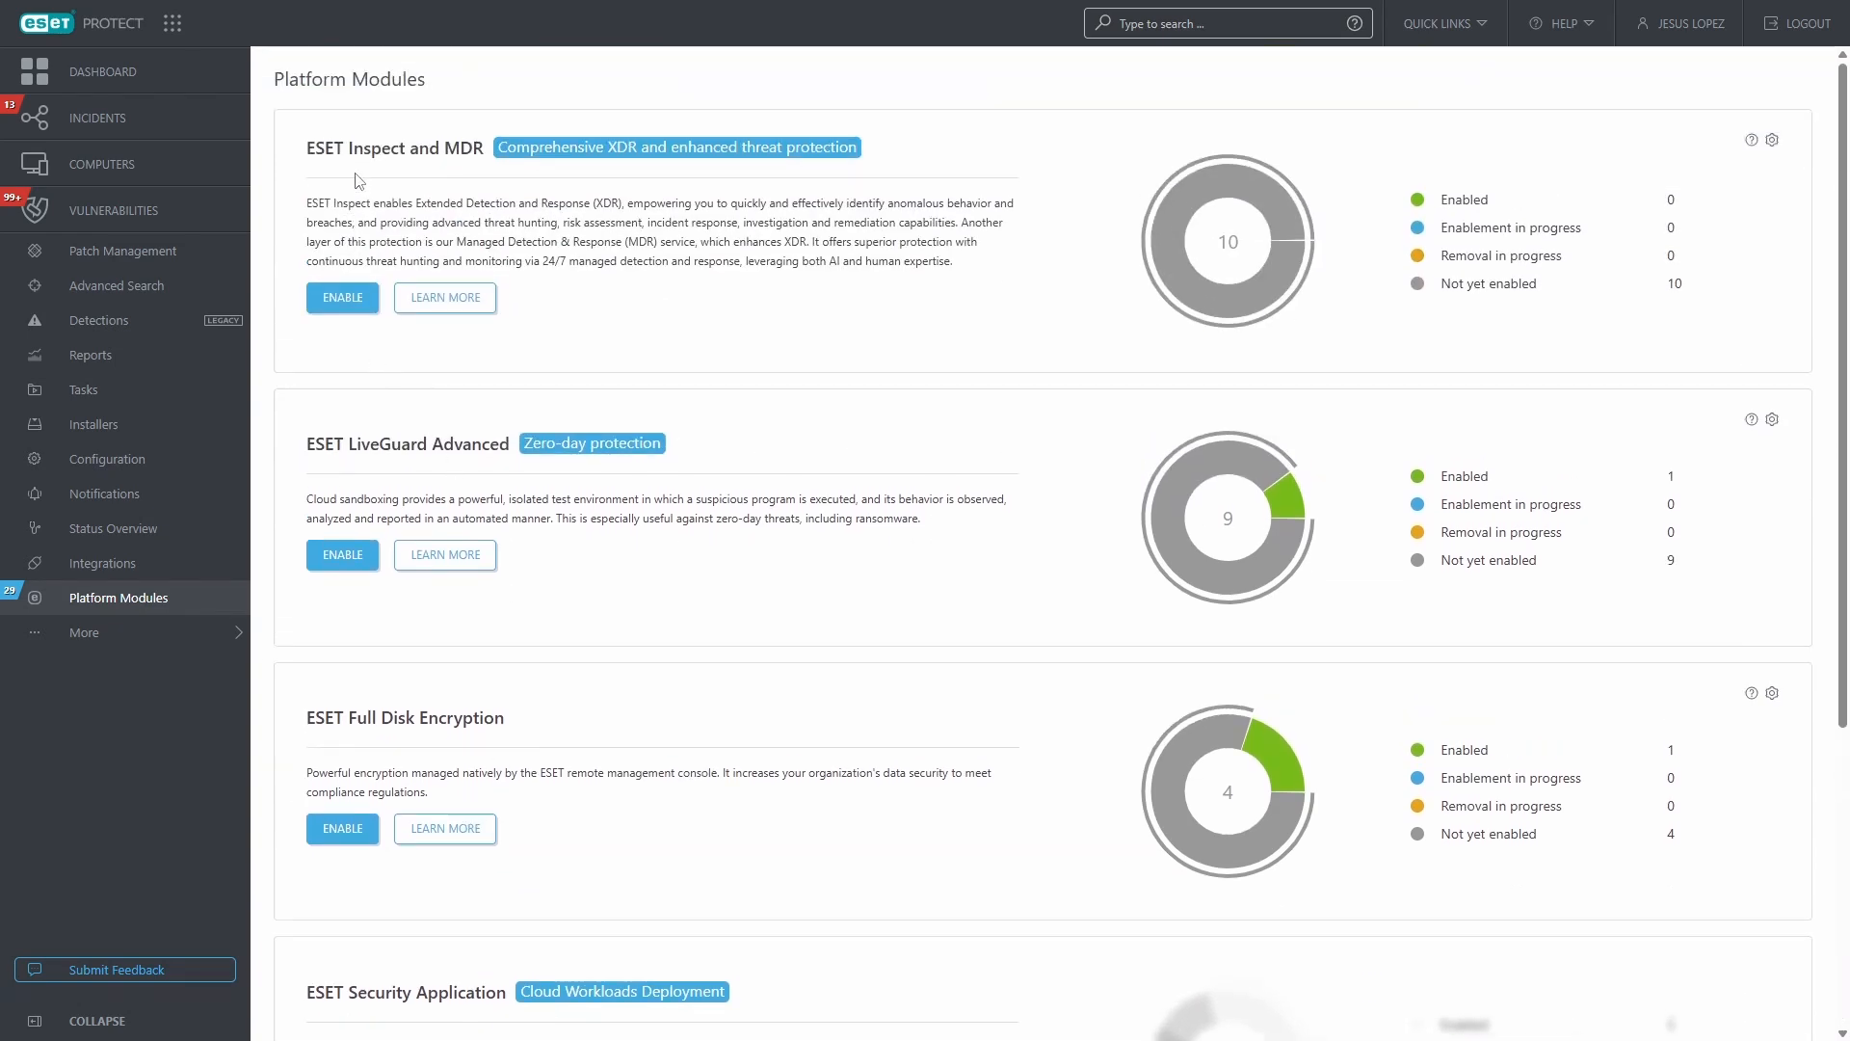
pyautogui.click(344, 299)
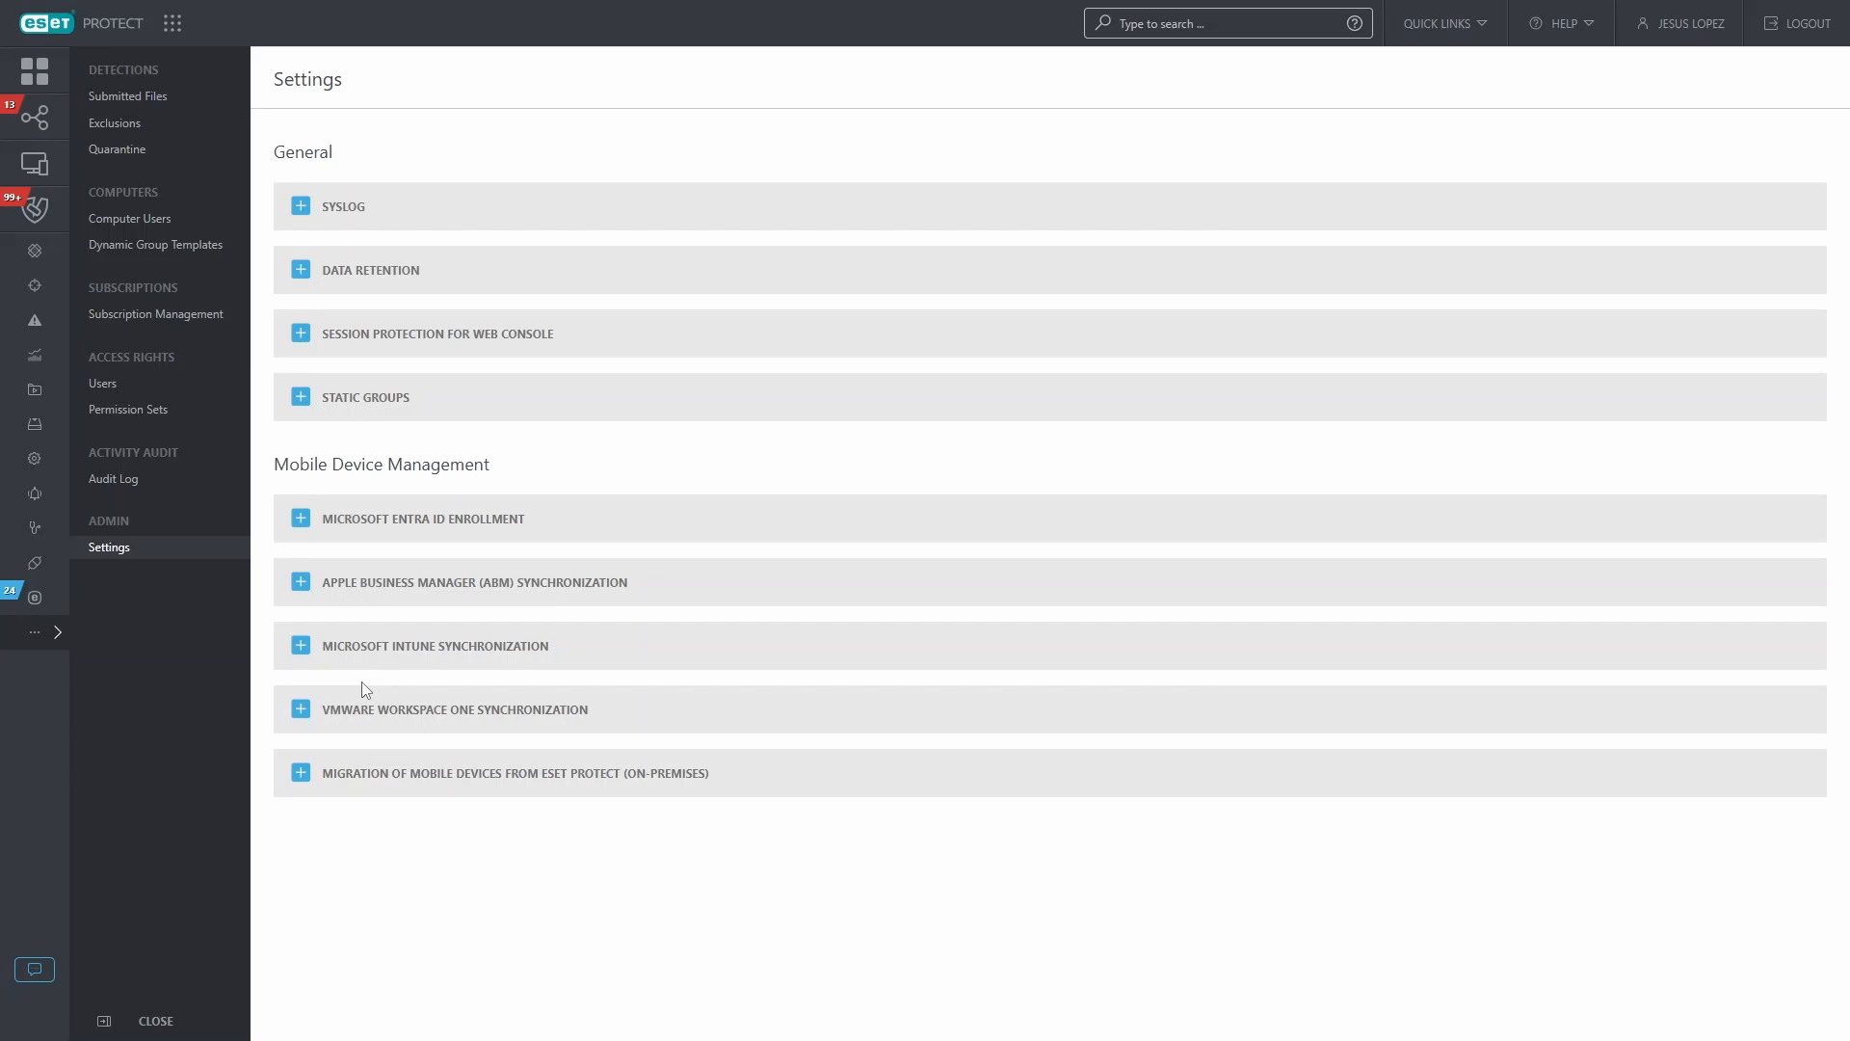
# Step: Start a QR code enrollment of an Android or iOS/iPadOS device in the ESET group, agreeing to the legal documents
pyautogui.click(32, 163)
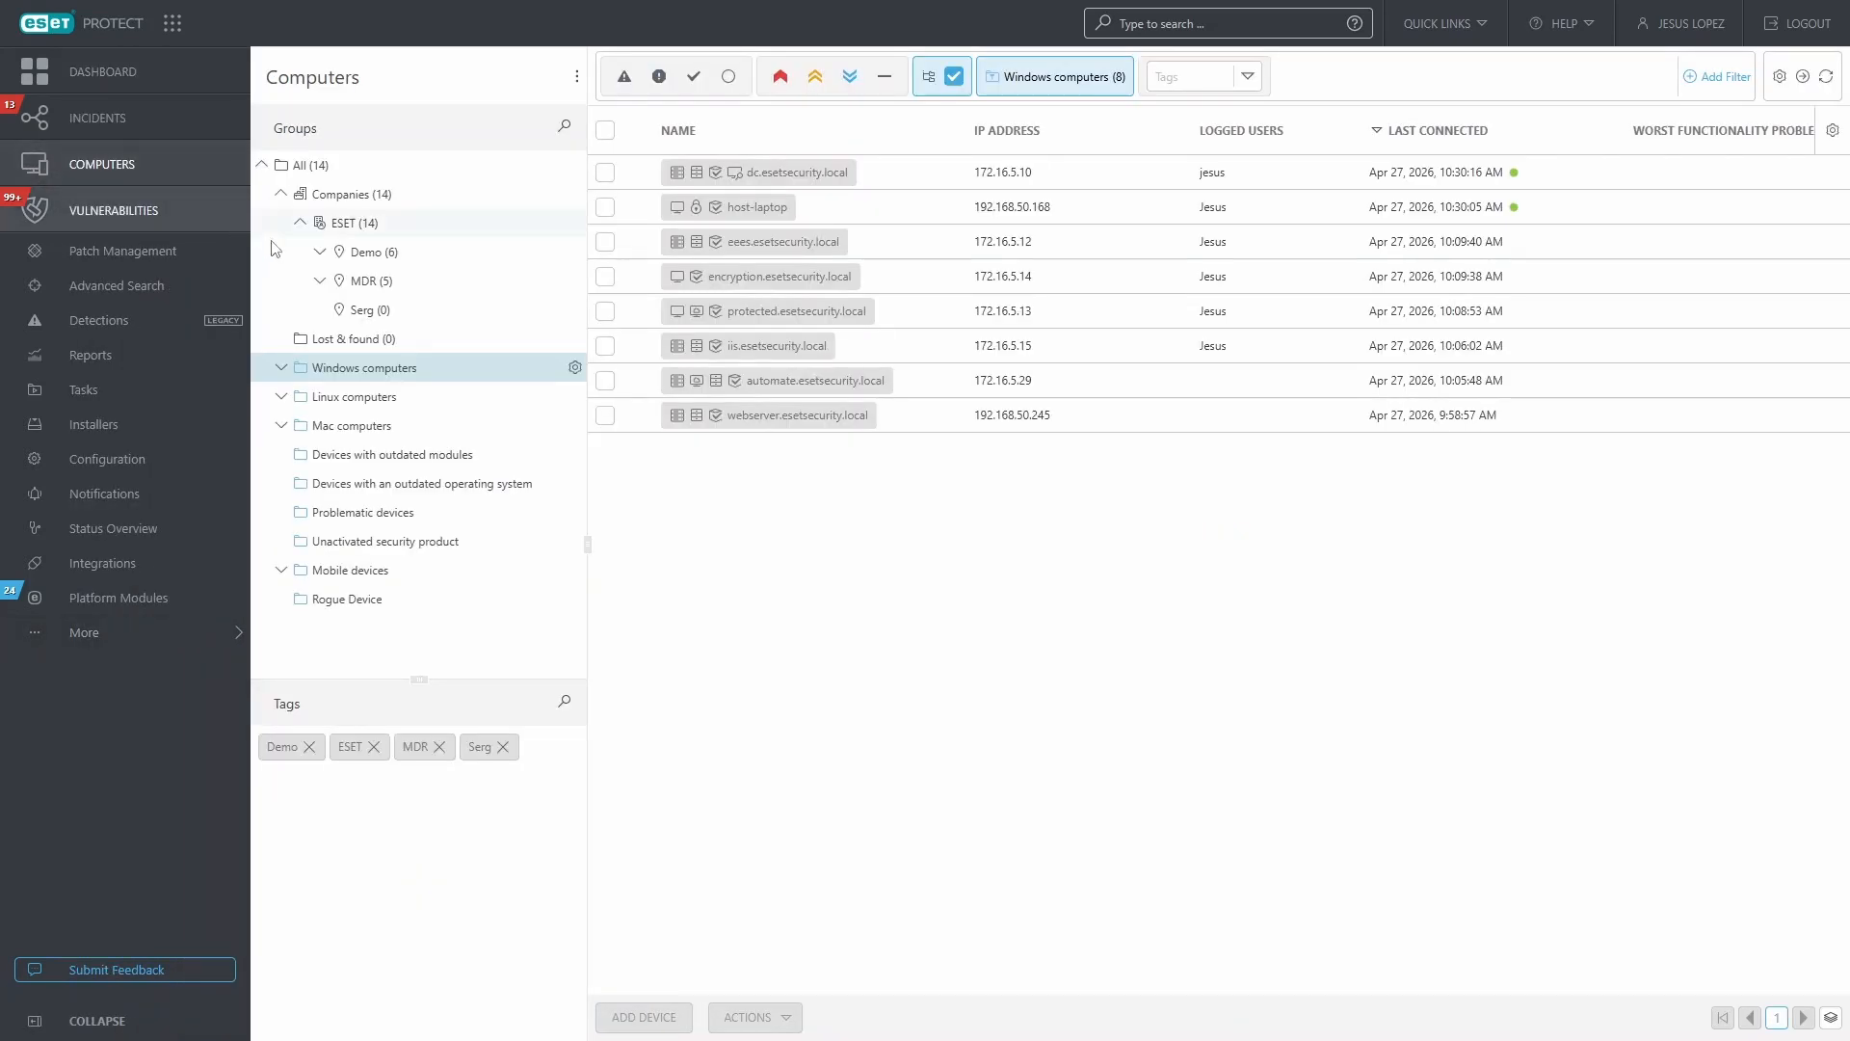
pyautogui.click(348, 225)
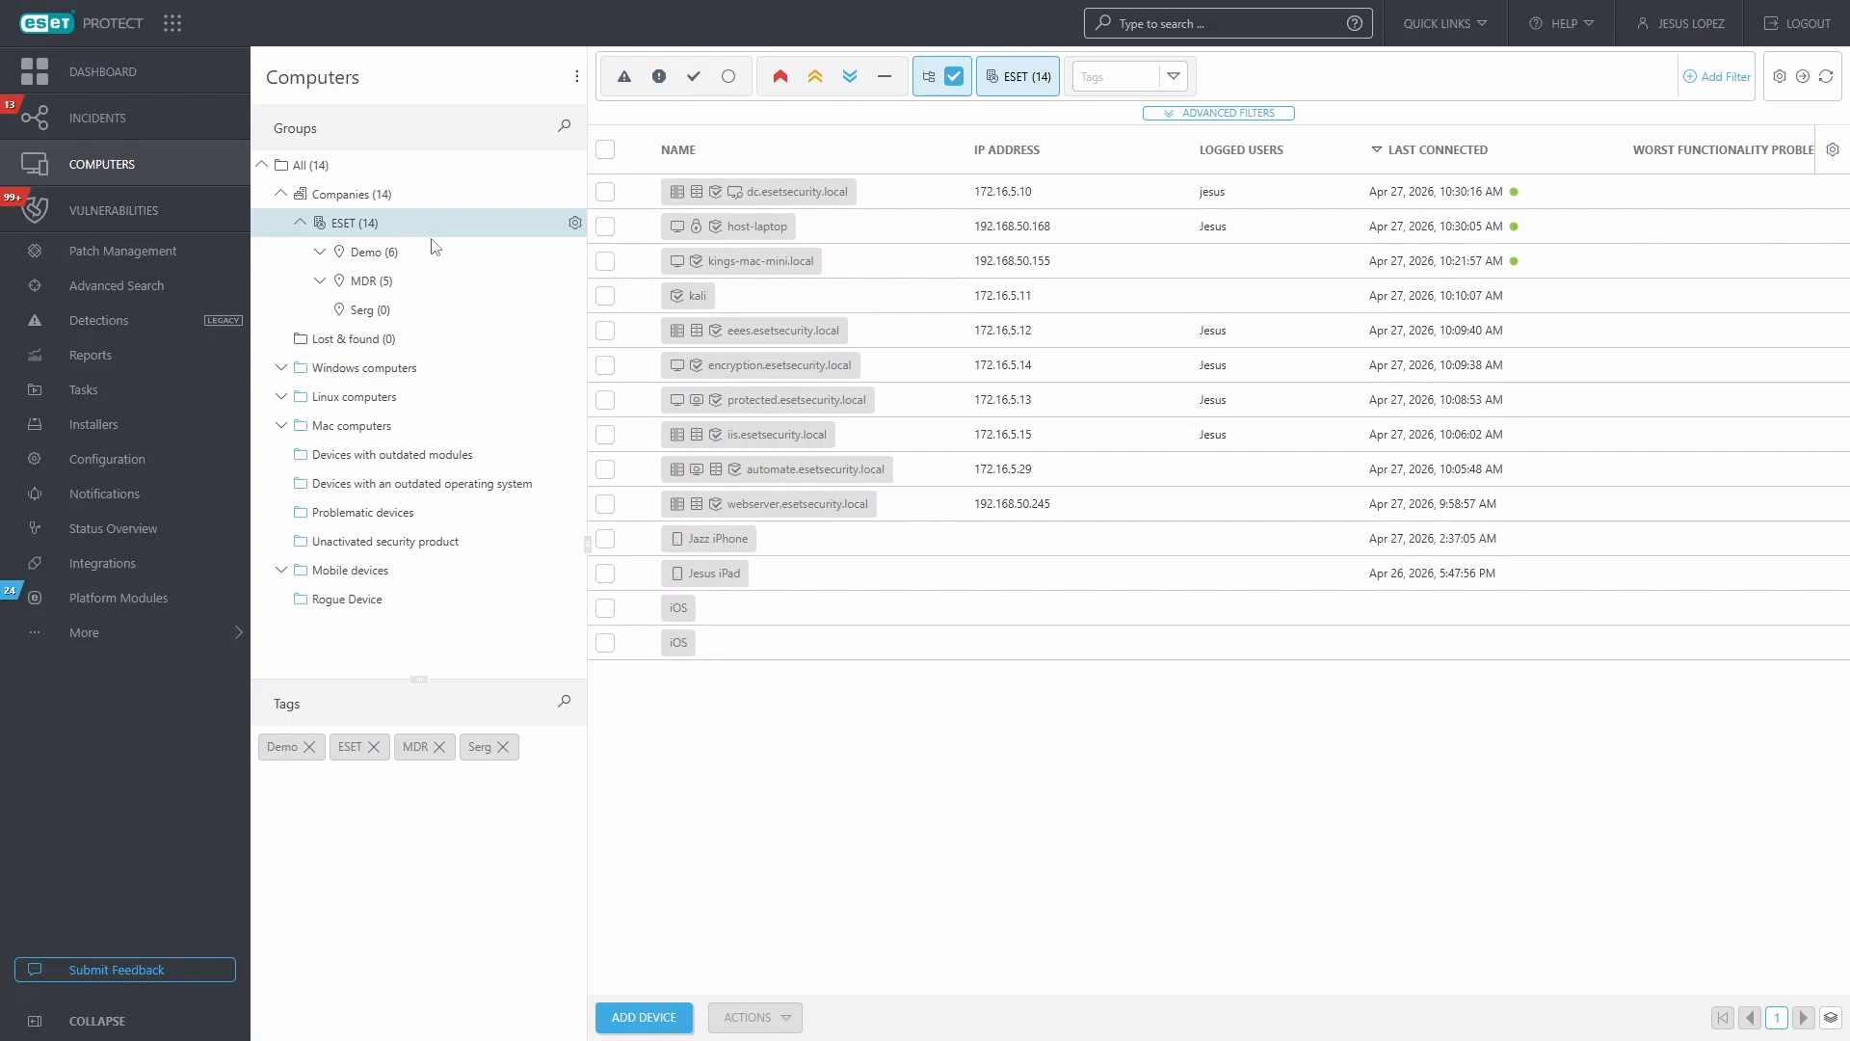
pyautogui.click(643, 1018)
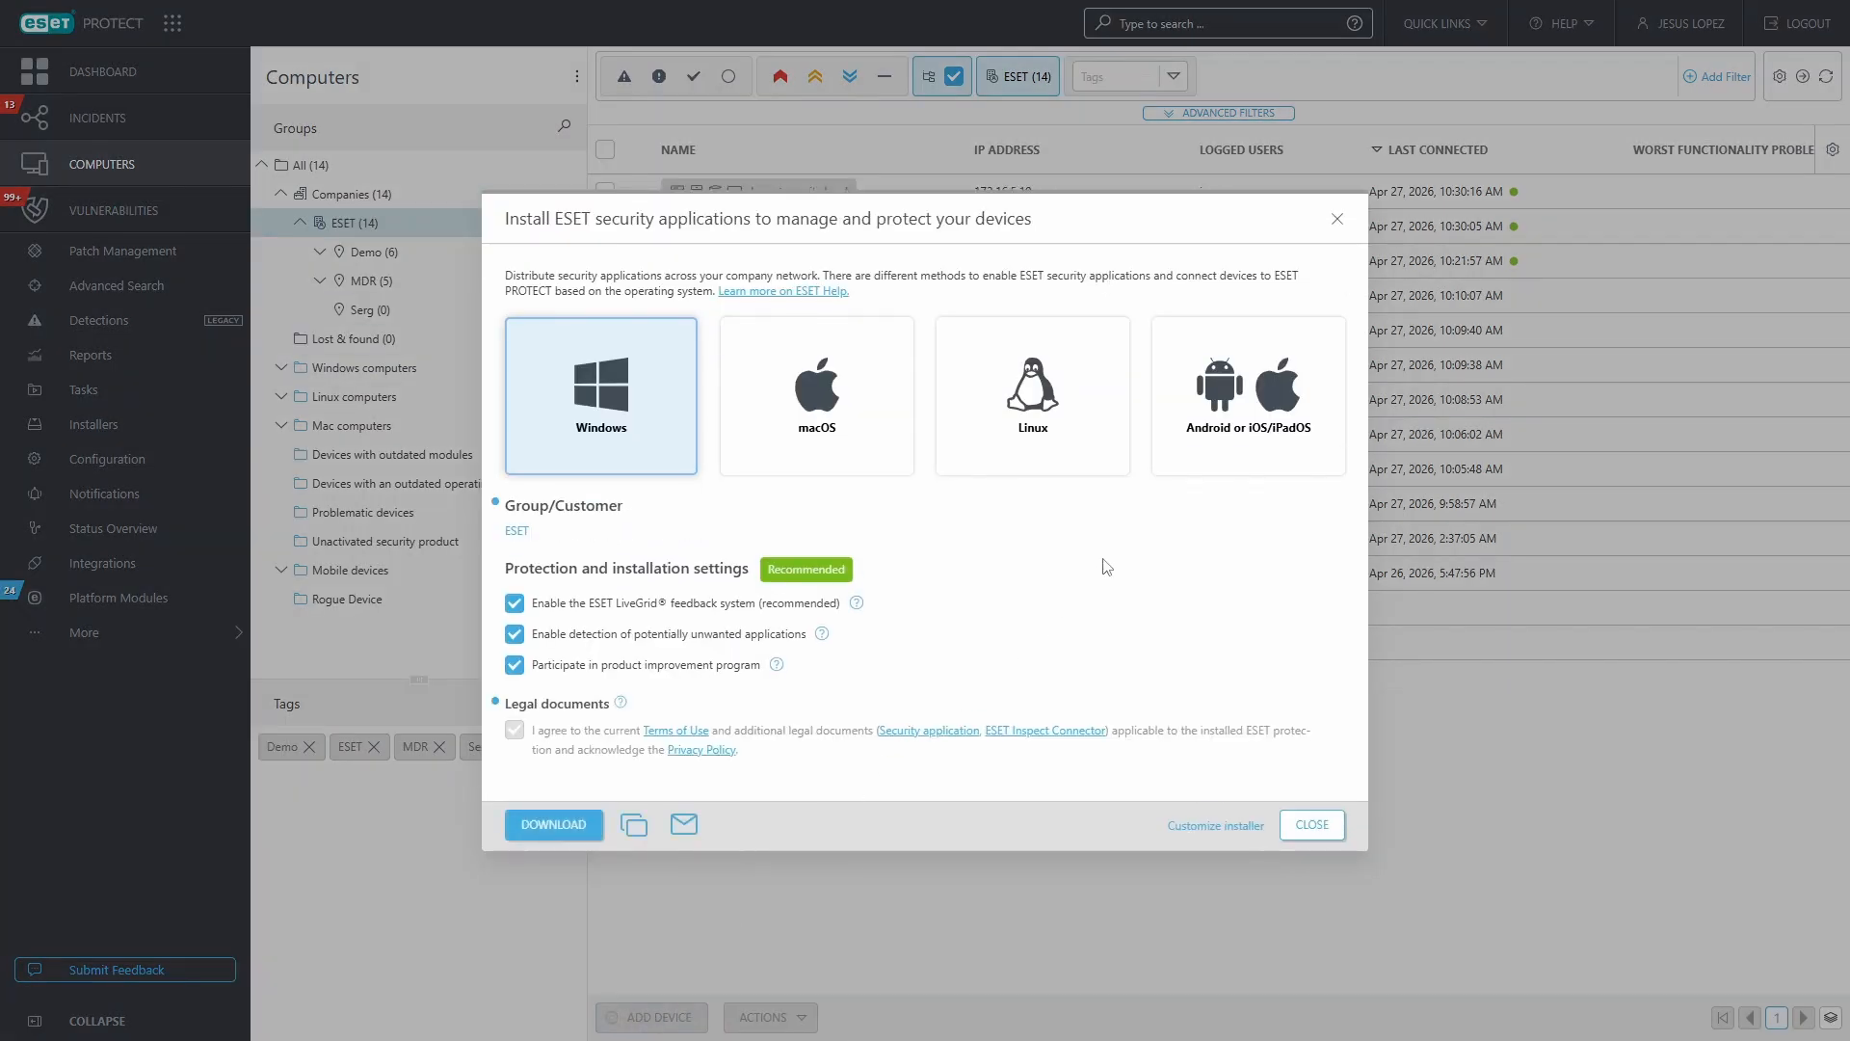
pyautogui.click(1231, 447)
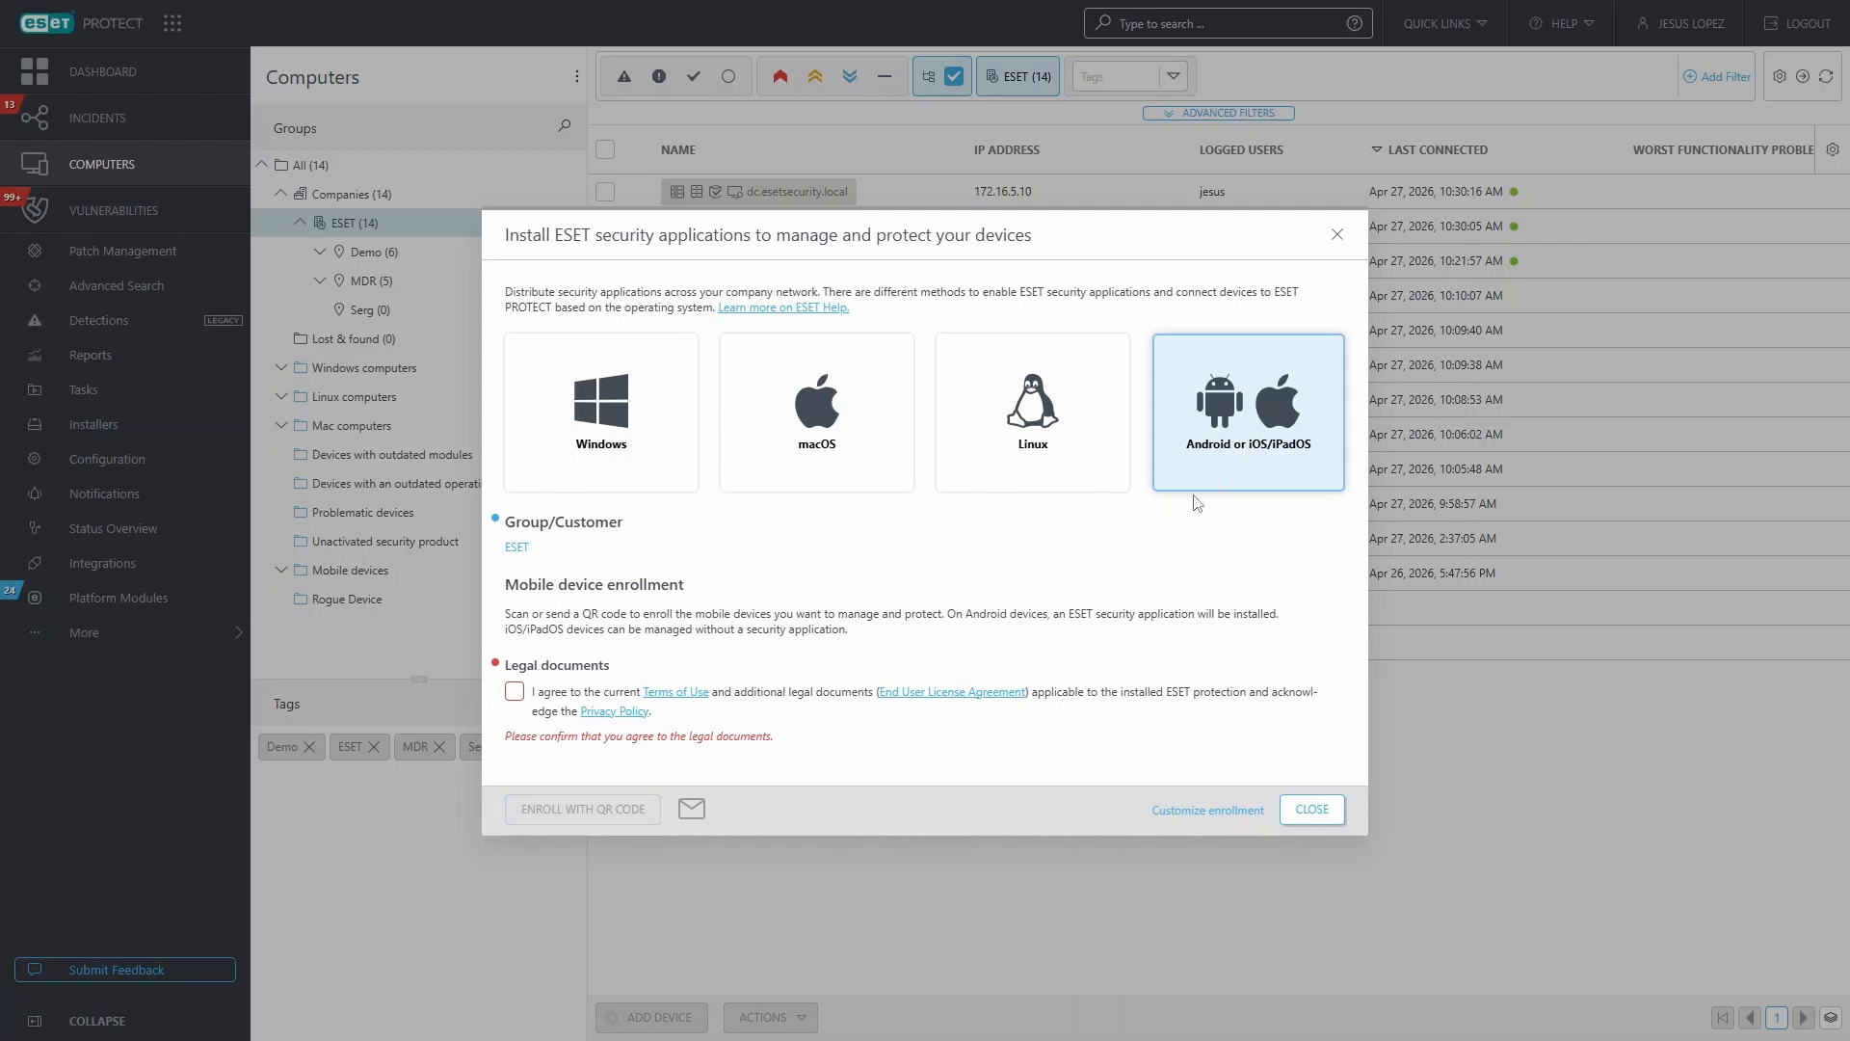
pyautogui.click(520, 698)
pyautogui.click(589, 800)
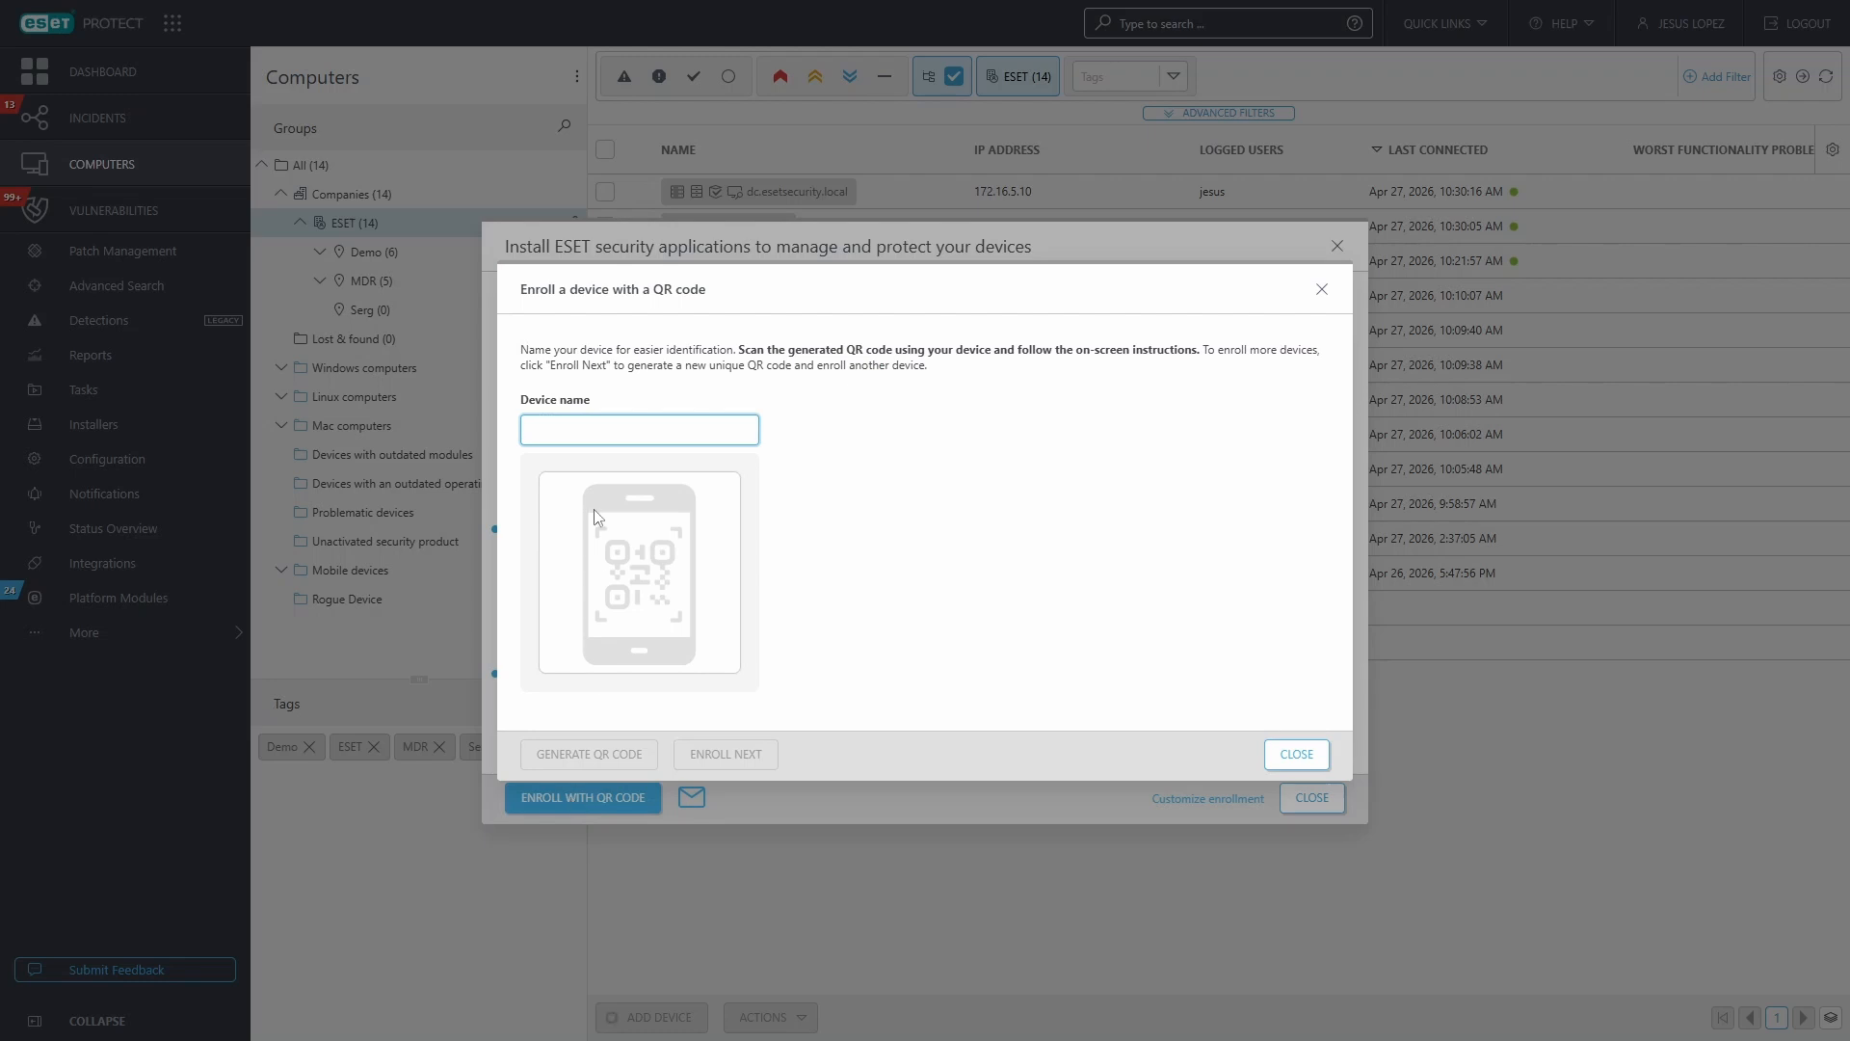
# Step: Name the device iOS, generate its enrollment QR code, and close the enrollment dialogs
pyautogui.write('iOS')
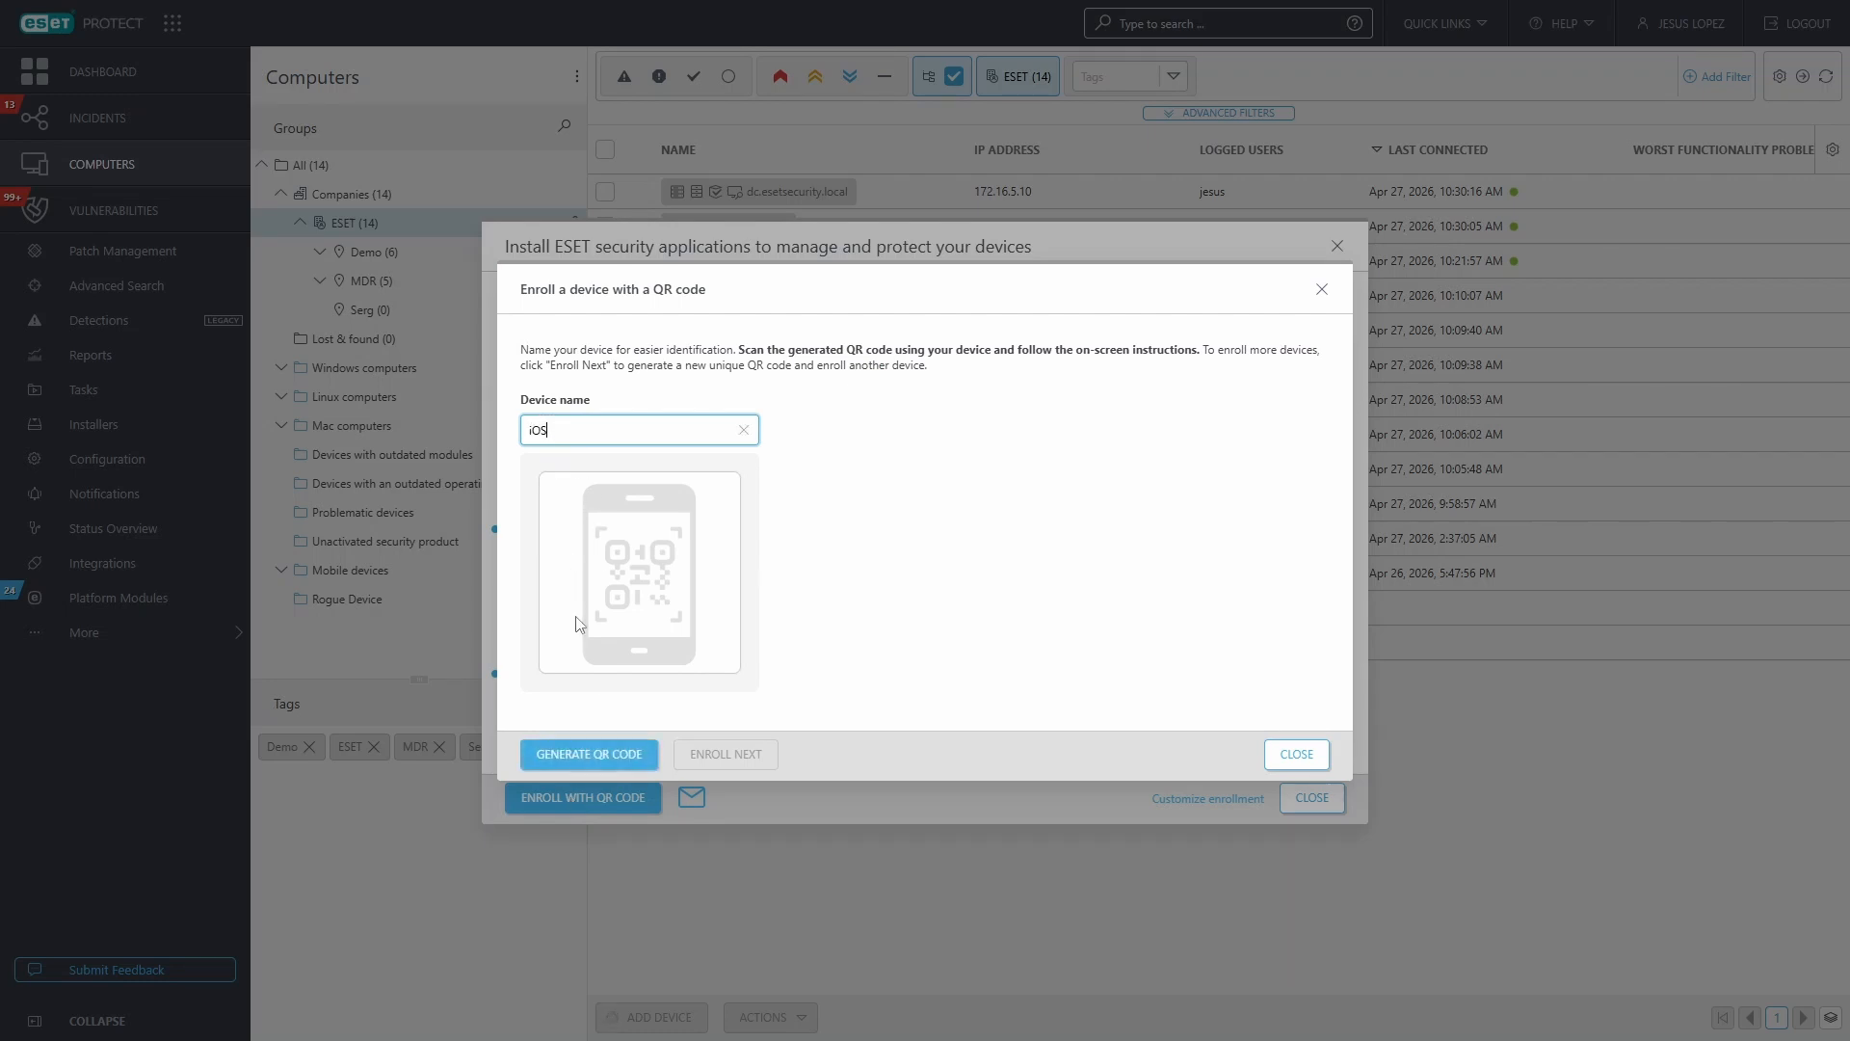
pyautogui.click(588, 755)
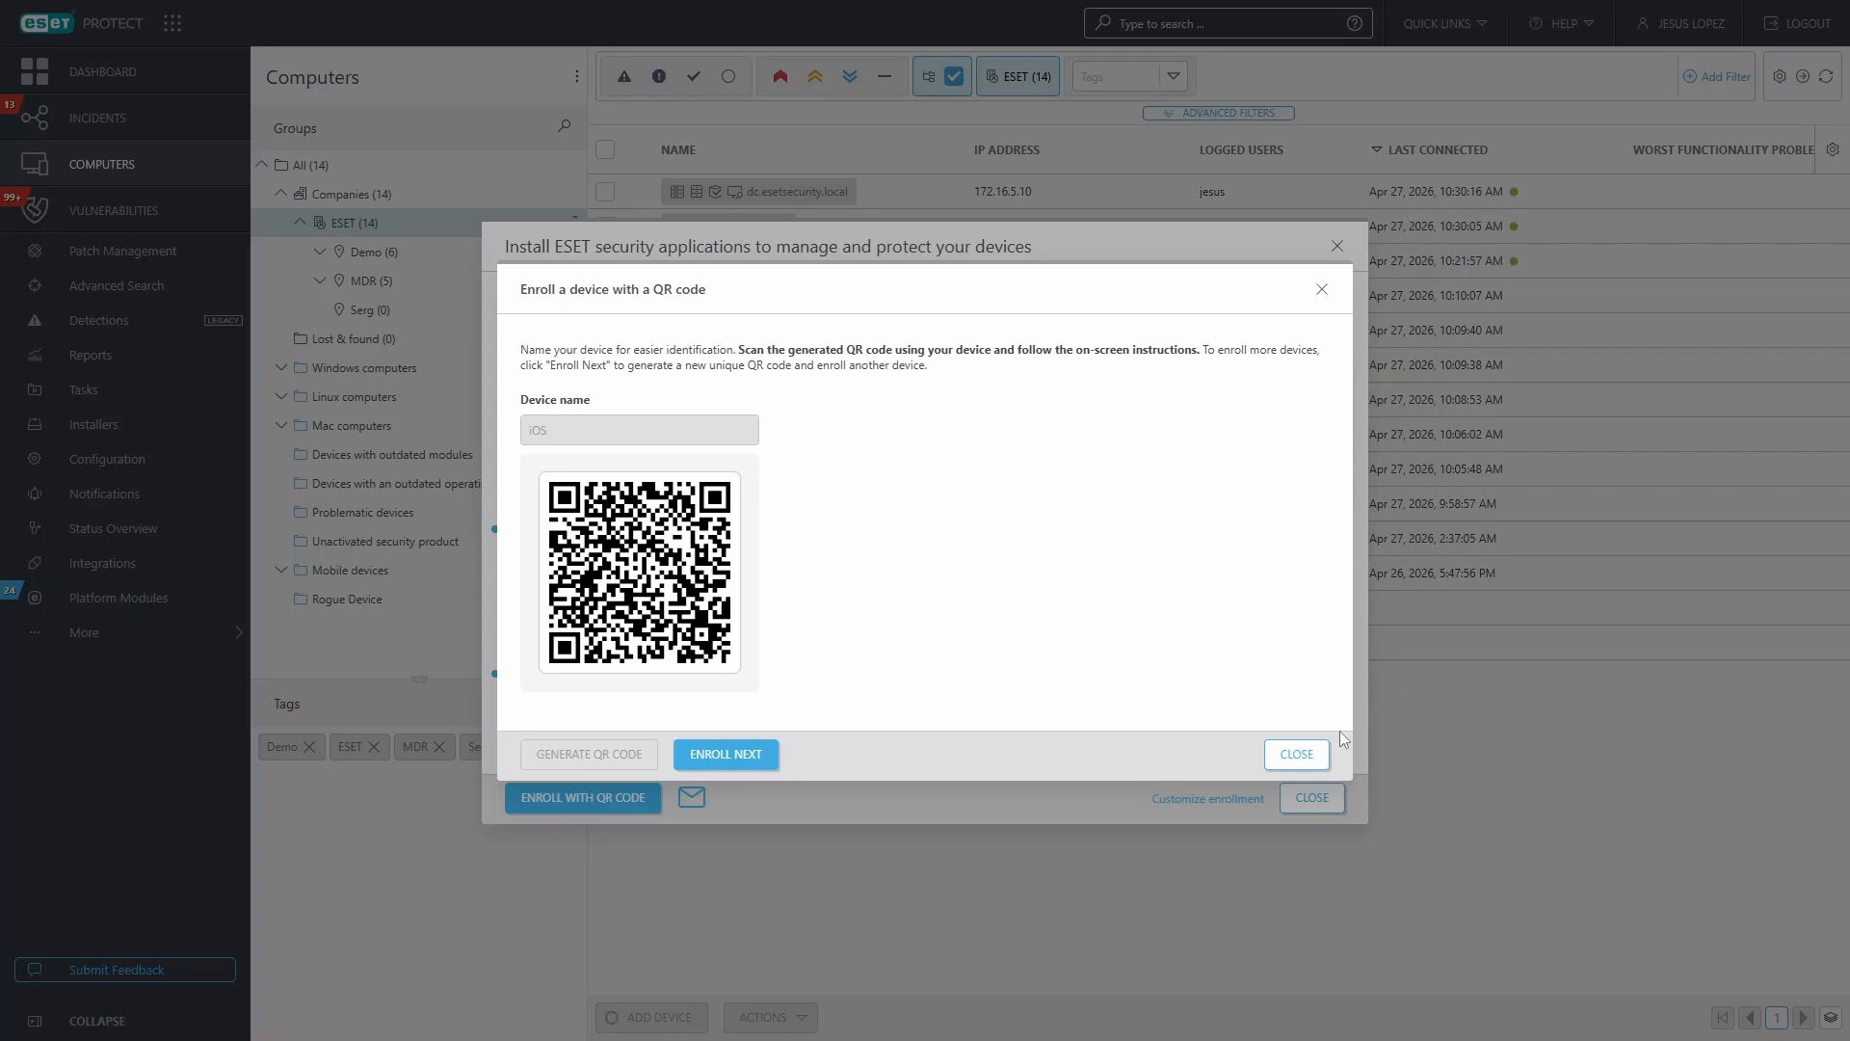
pyautogui.click(1294, 755)
pyautogui.click(1312, 800)
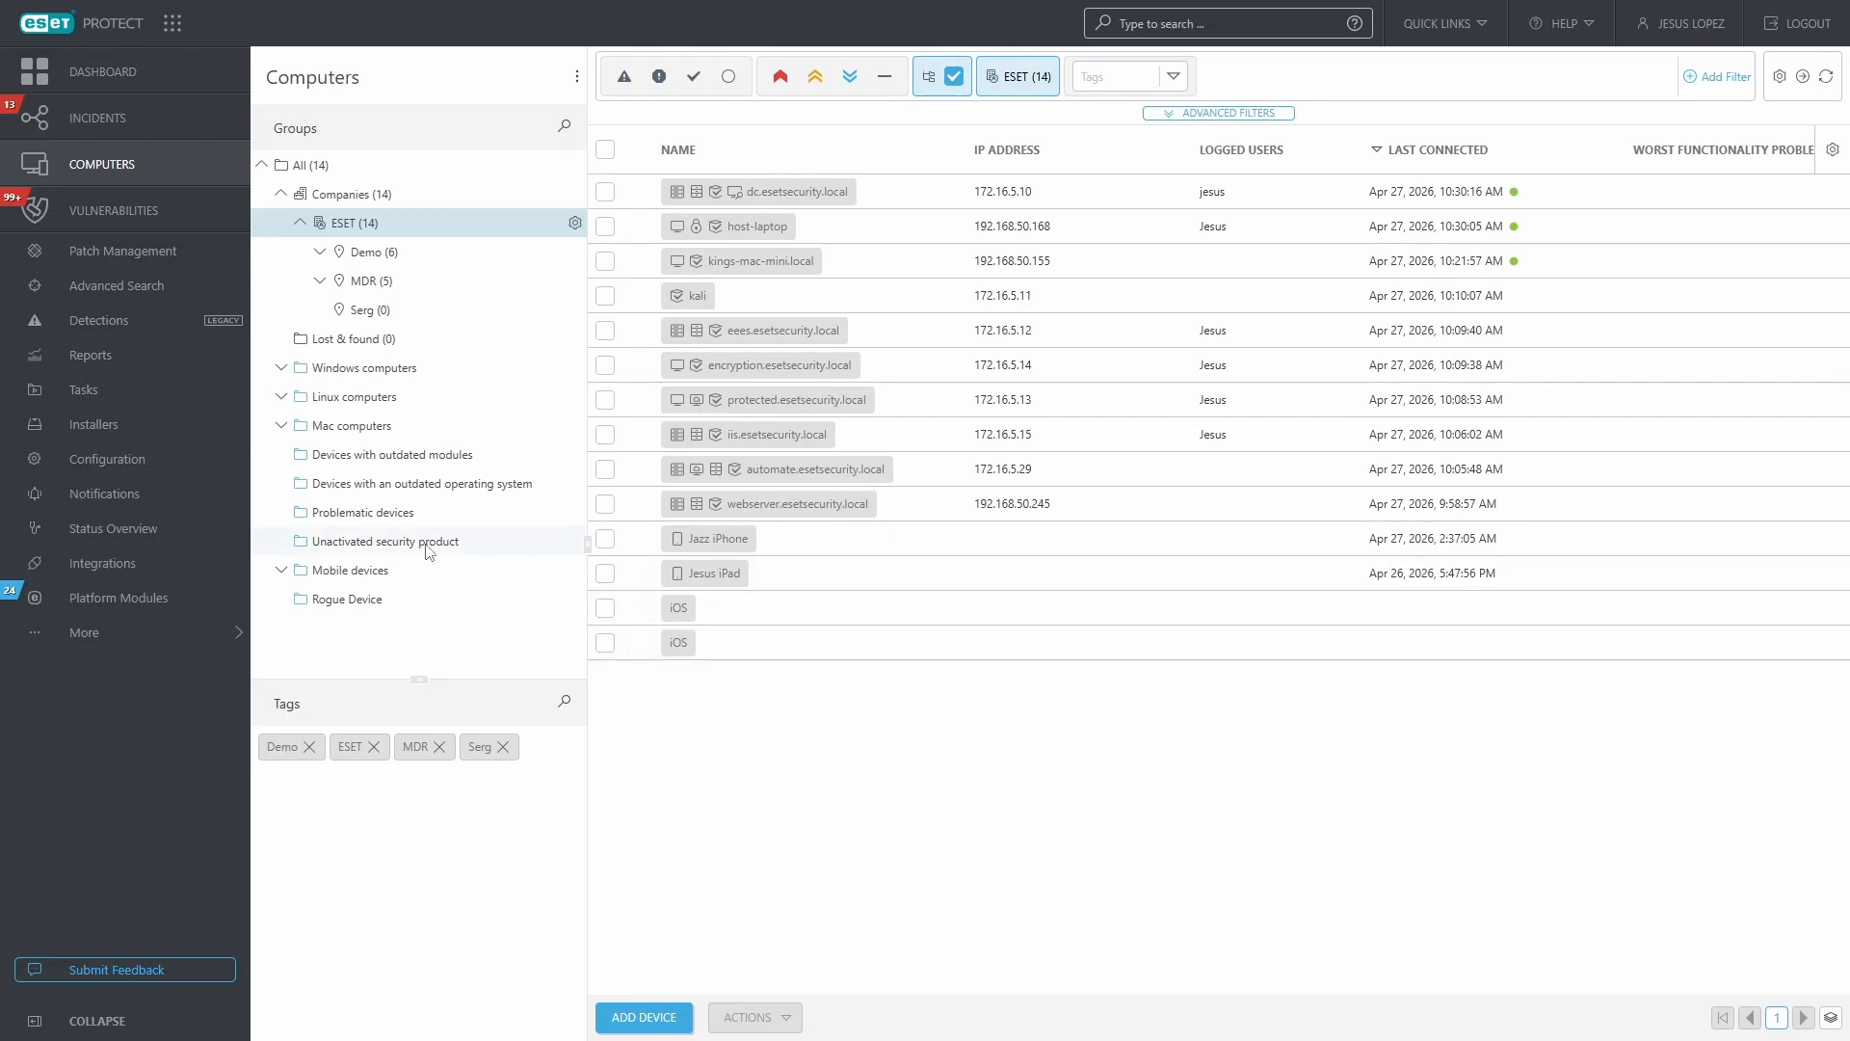
# Step: View the details of the iPad in the Mobile devices group
pyautogui.click(360, 572)
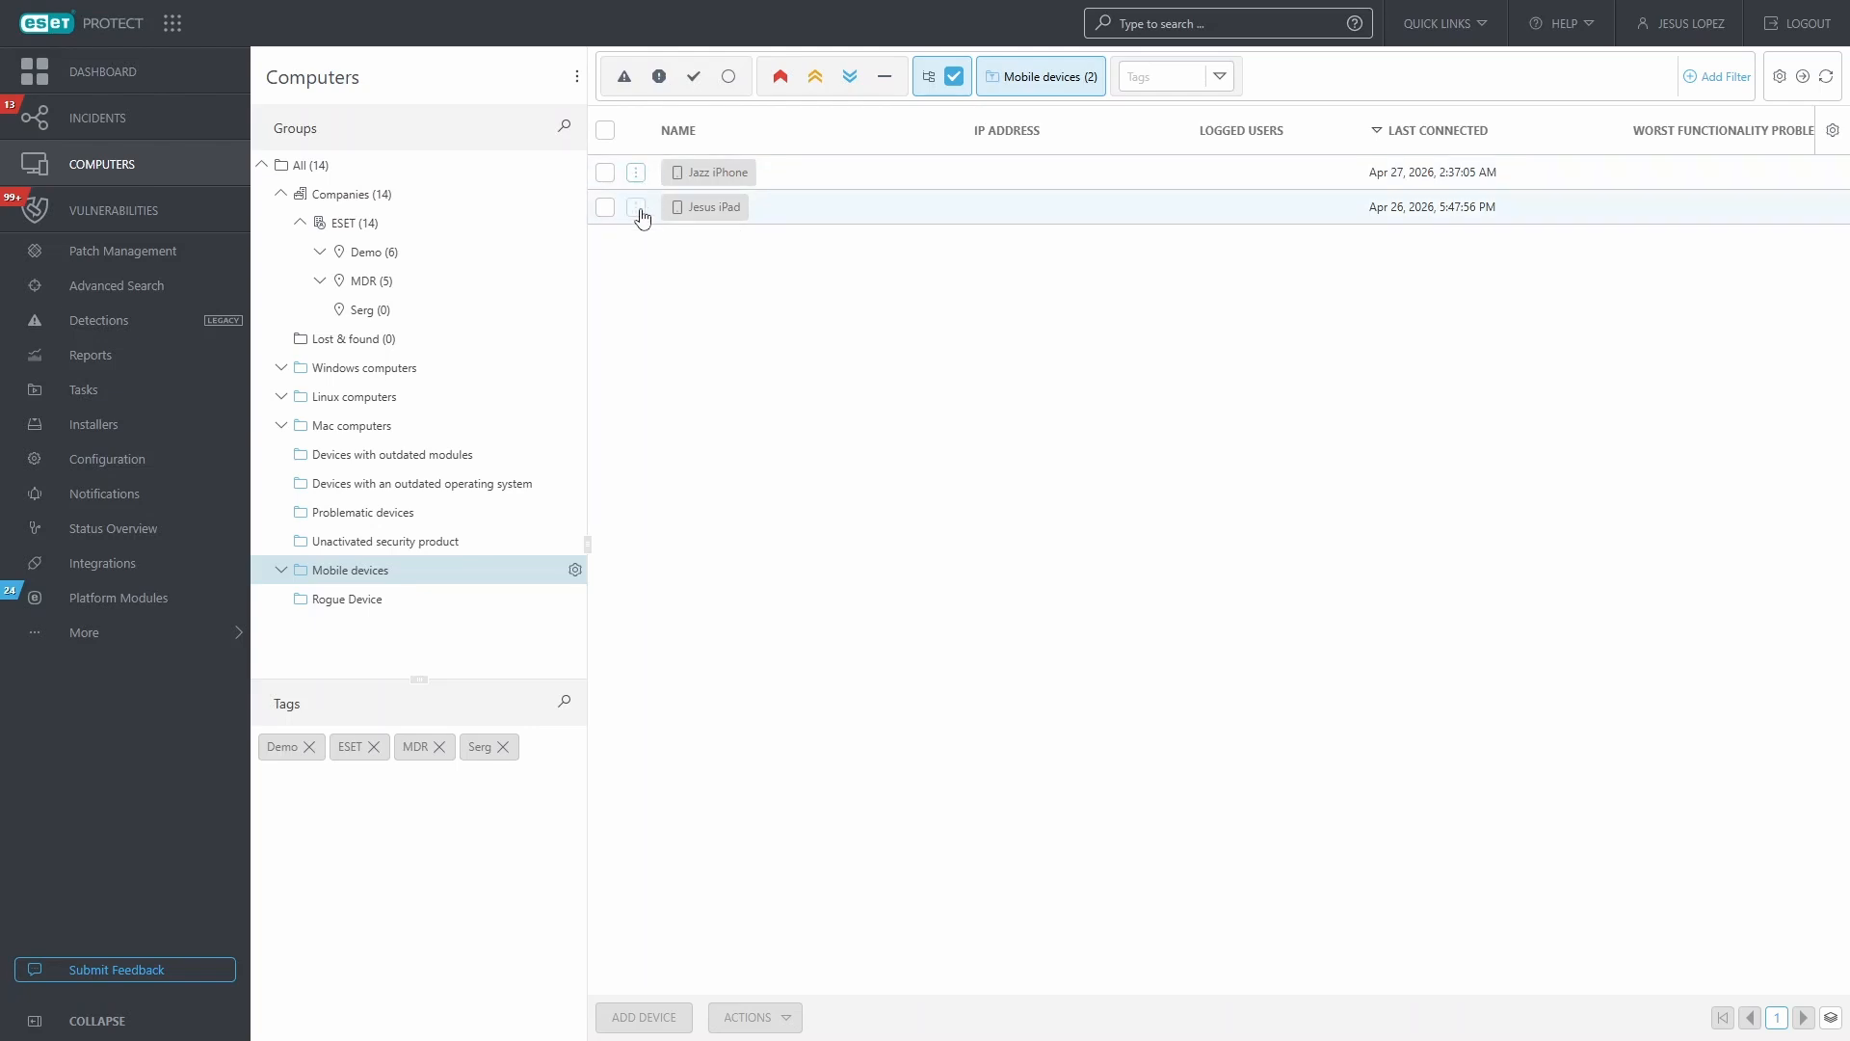
pyautogui.click(635, 207)
pyautogui.click(719, 56)
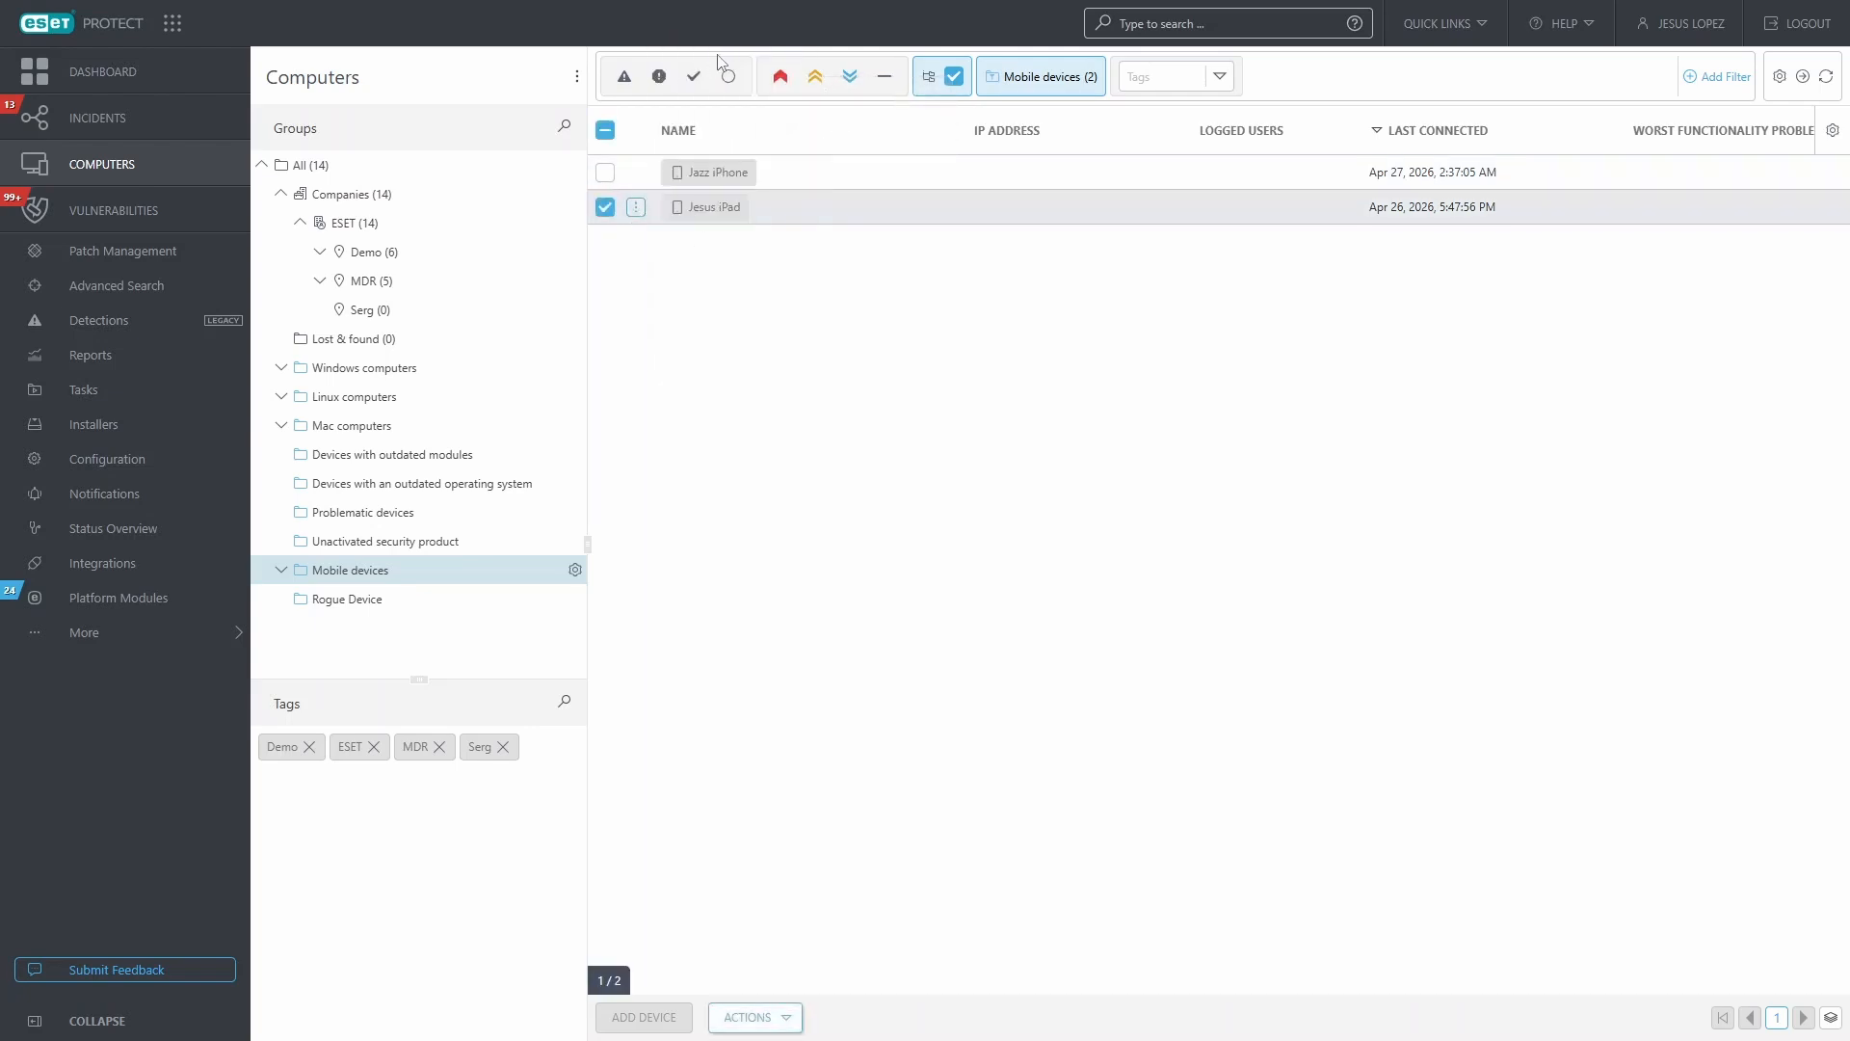
pyautogui.moveTo(1017, 395); pyautogui.dragTo(1147, 403)
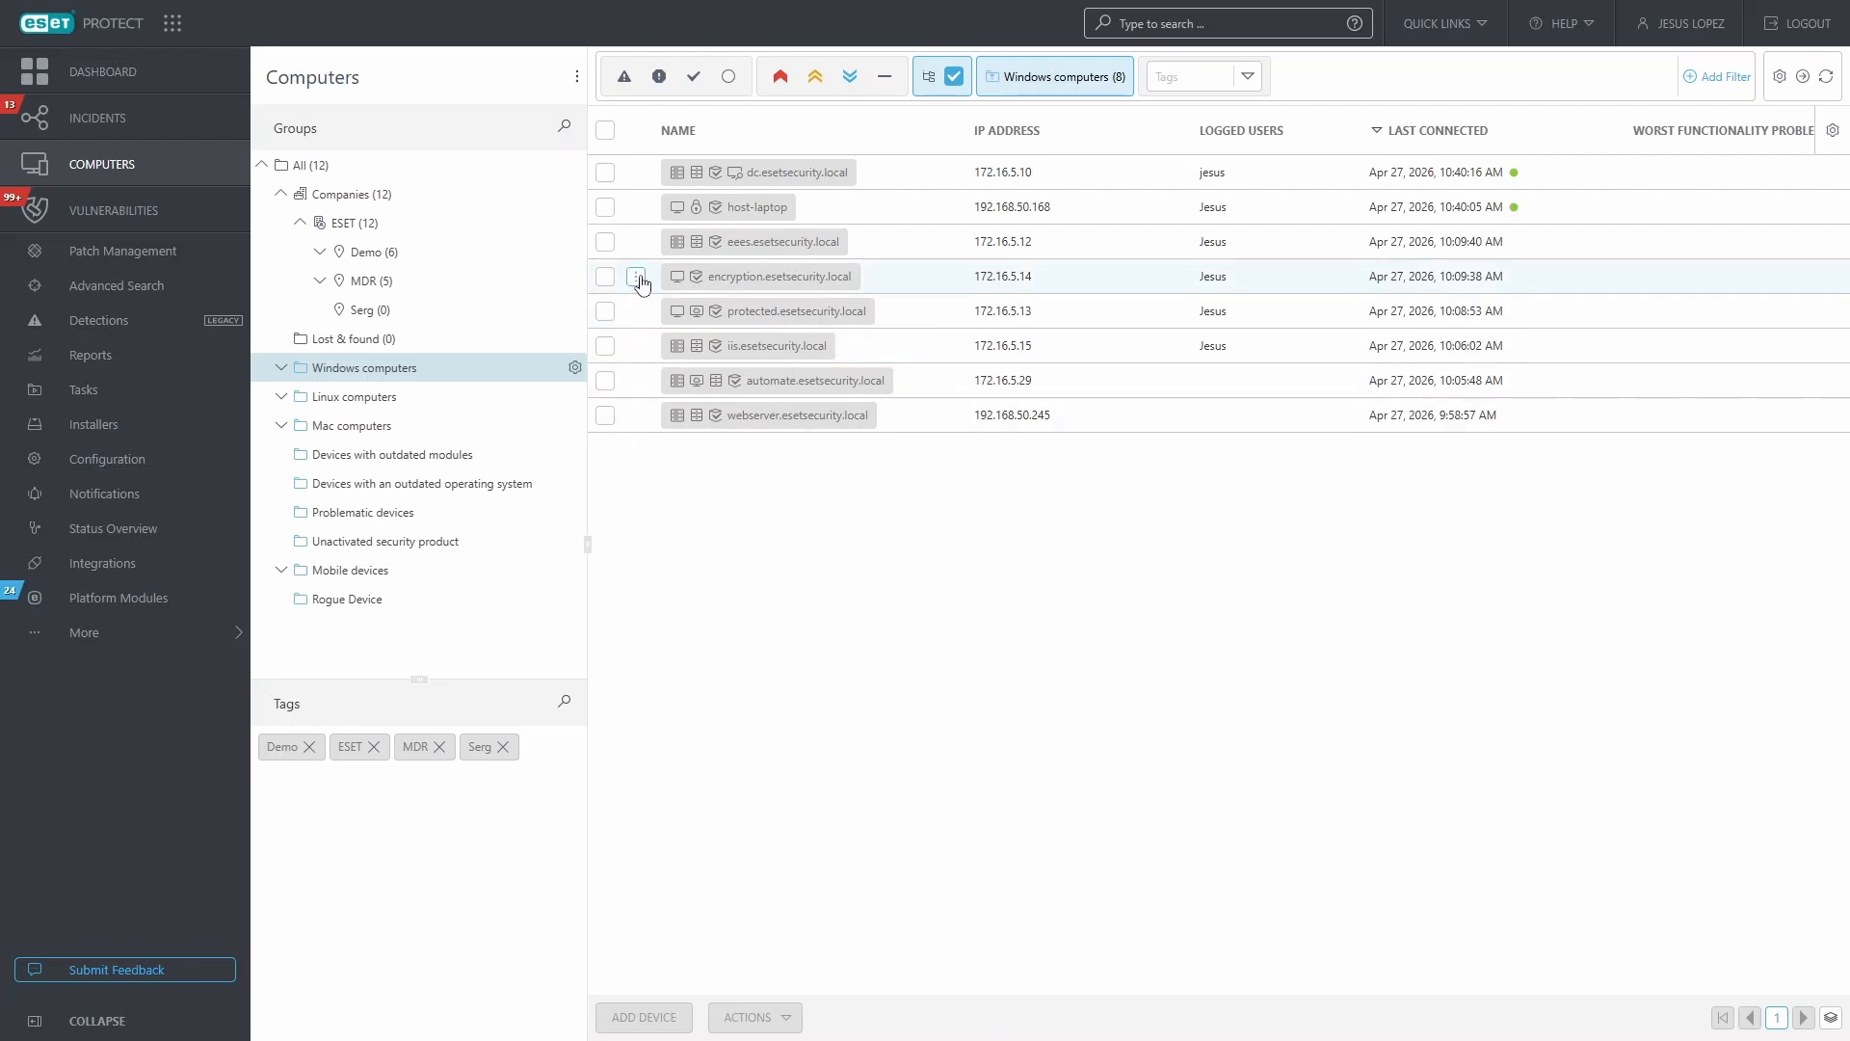
# Step: Review the ESET Full Disk Encryption enablement options for the Windows computer encryption.esetsecurity.local, and cancel the dialog
pyautogui.click(636, 278)
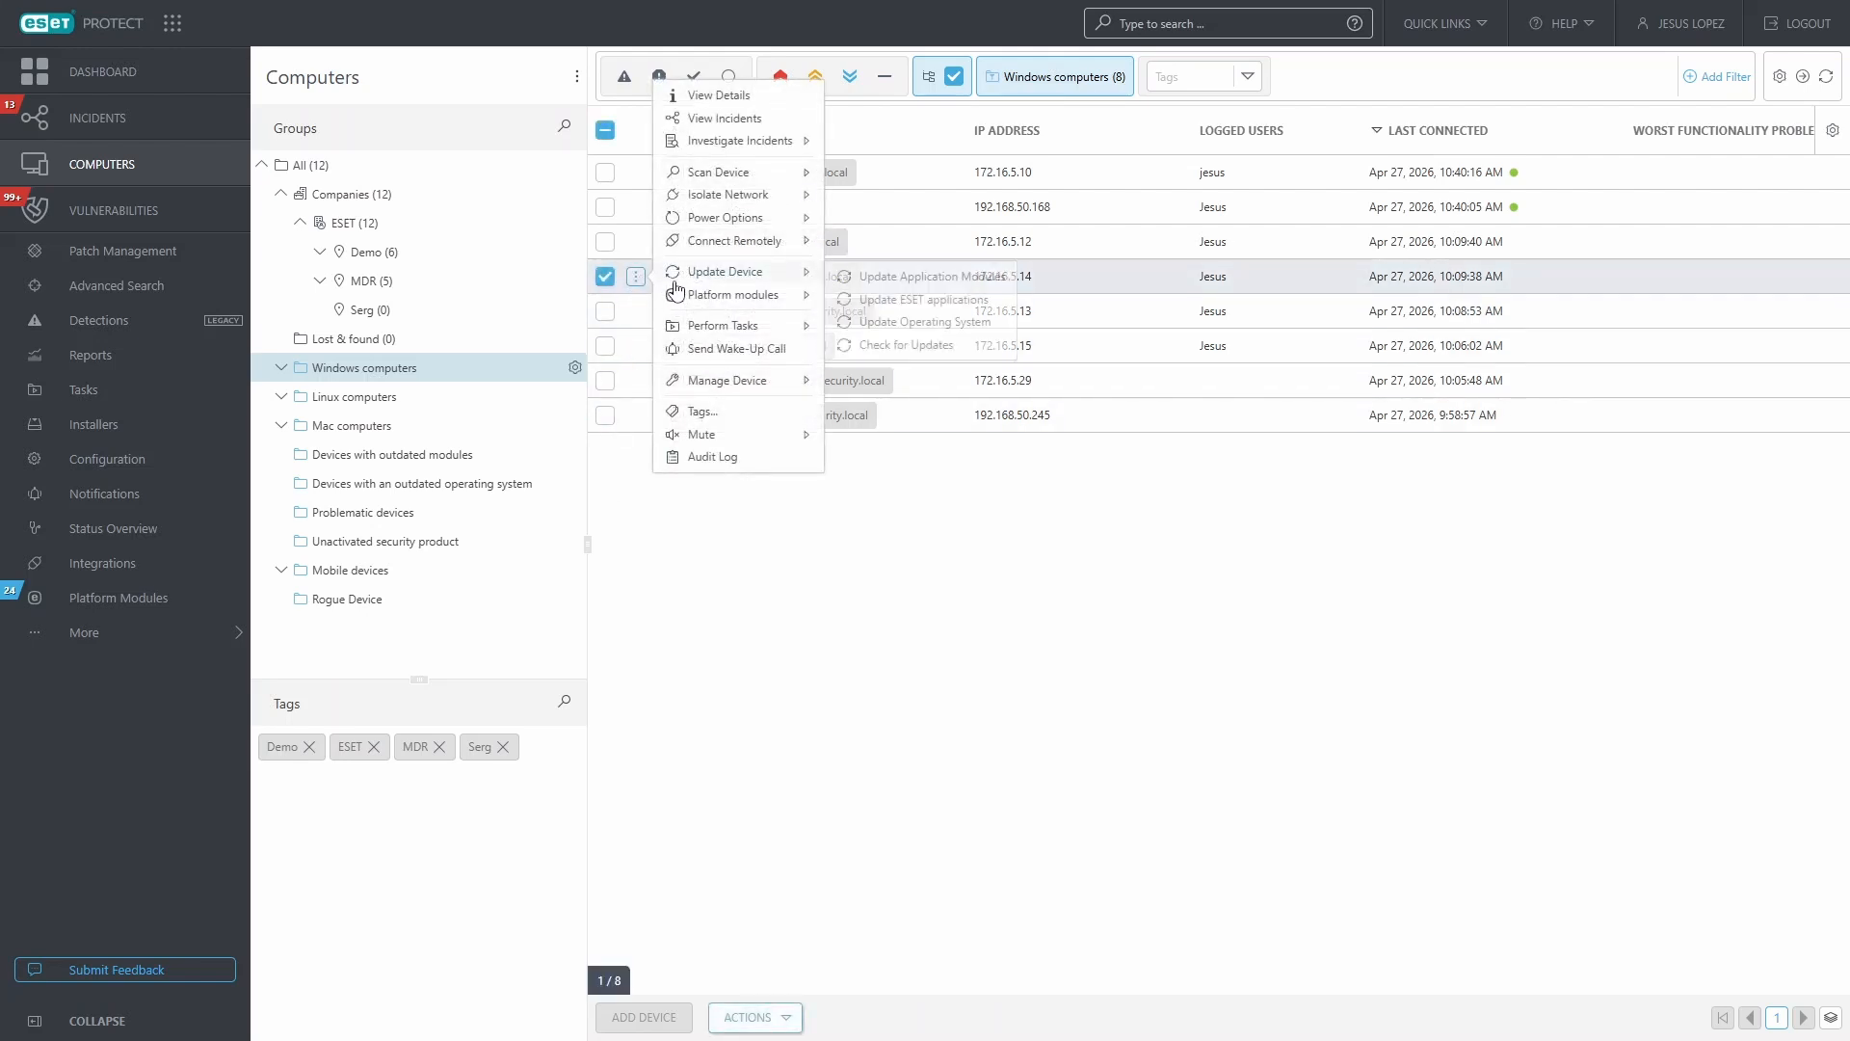
pyautogui.moveTo(739, 300)
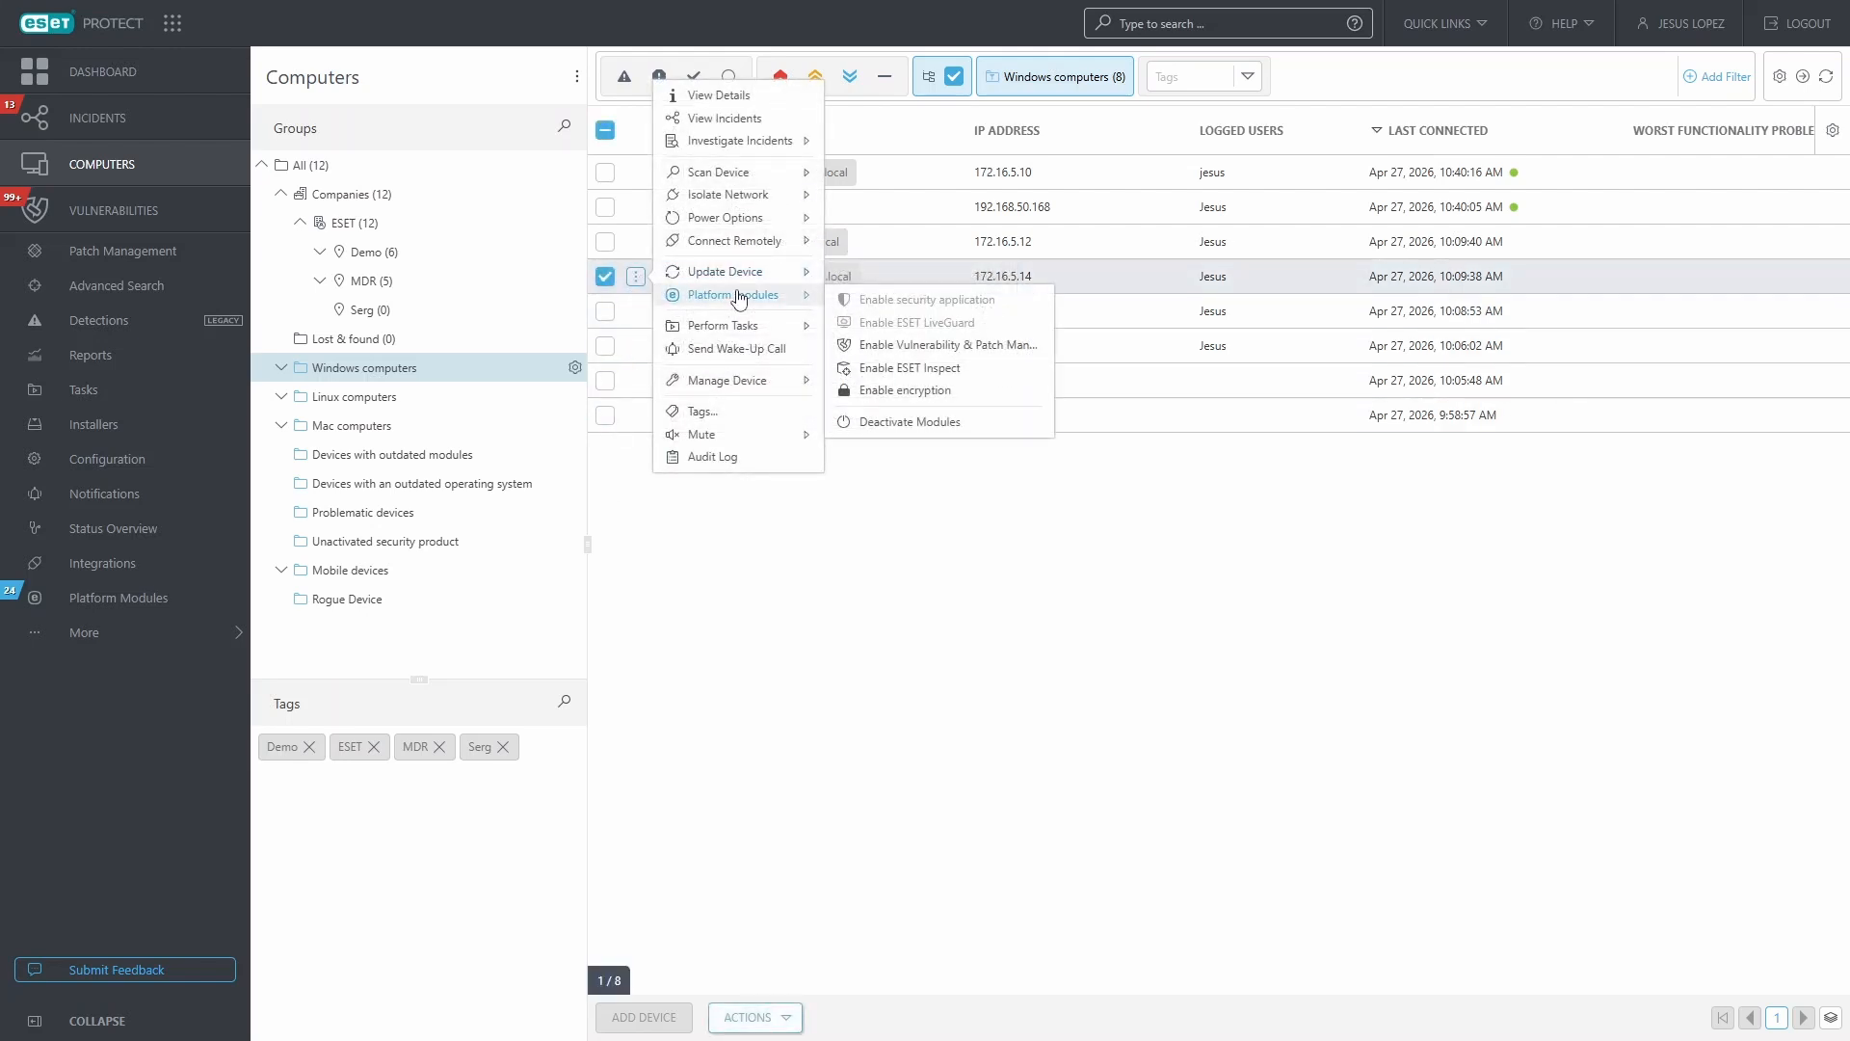
pyautogui.click(923, 396)
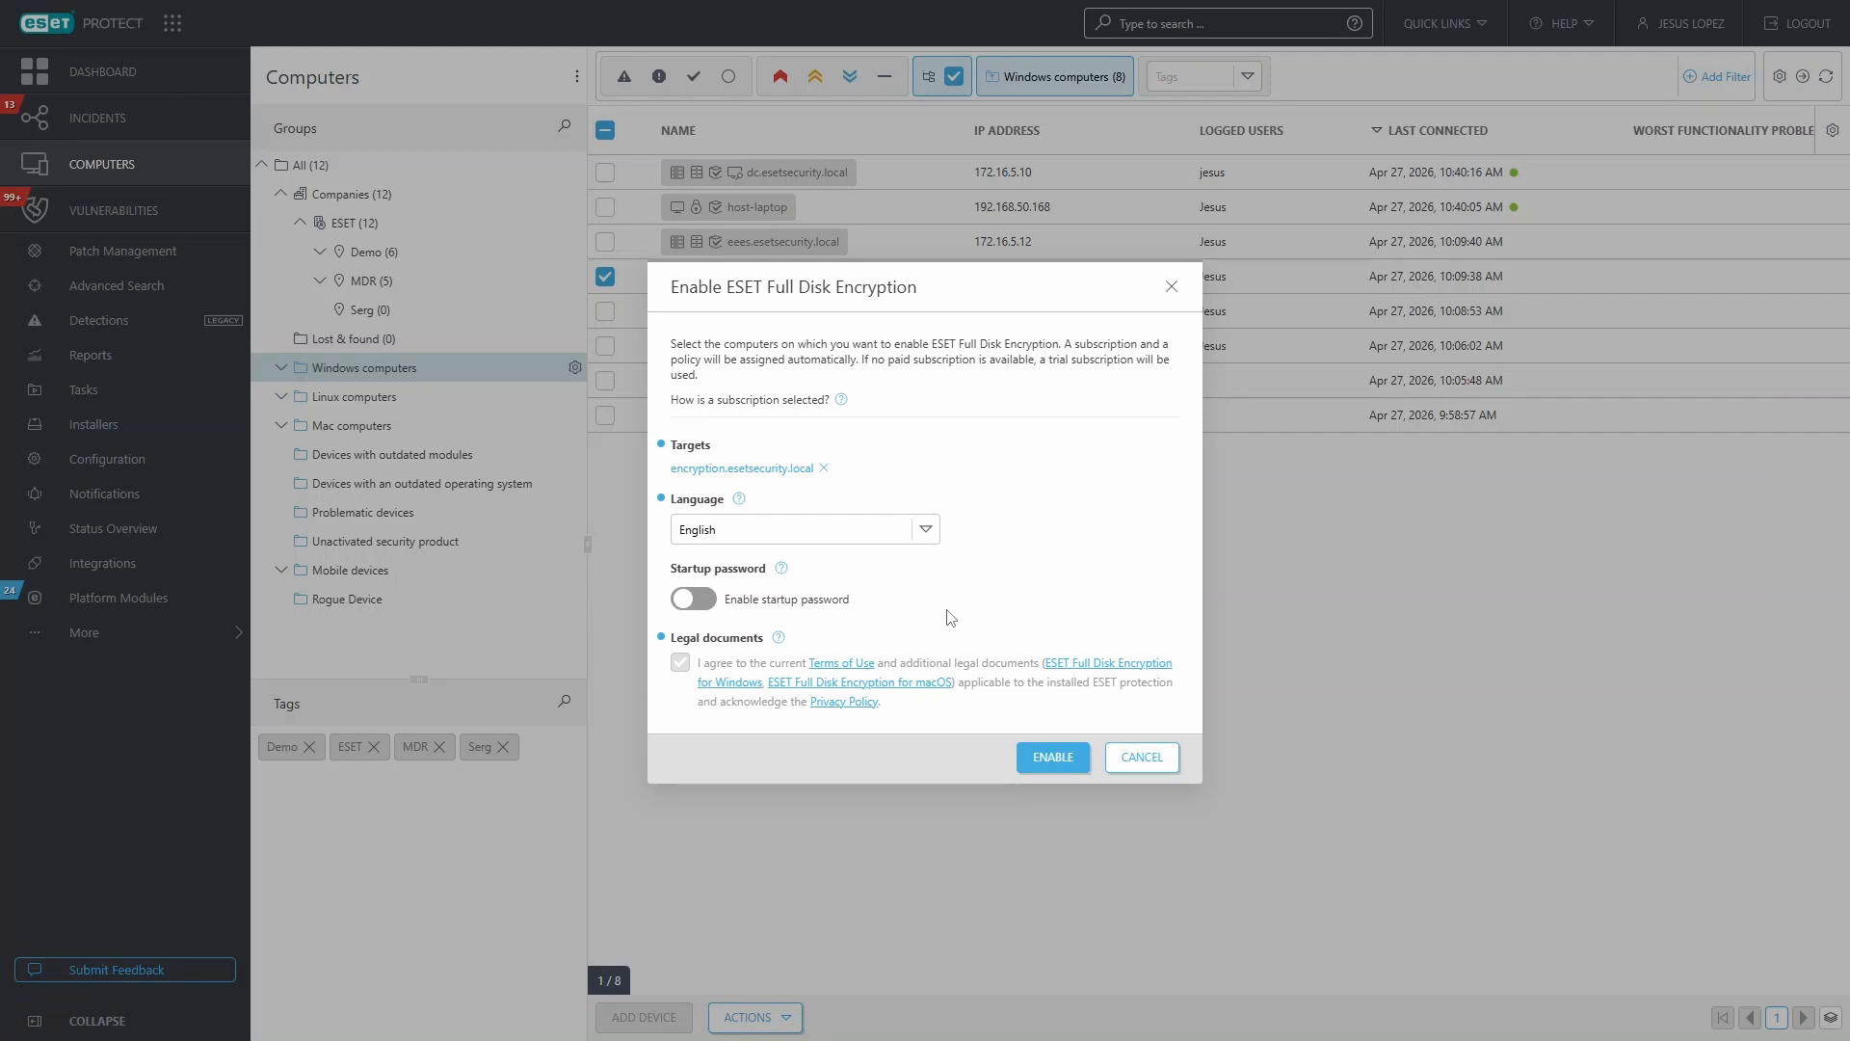
pyautogui.click(1143, 757)
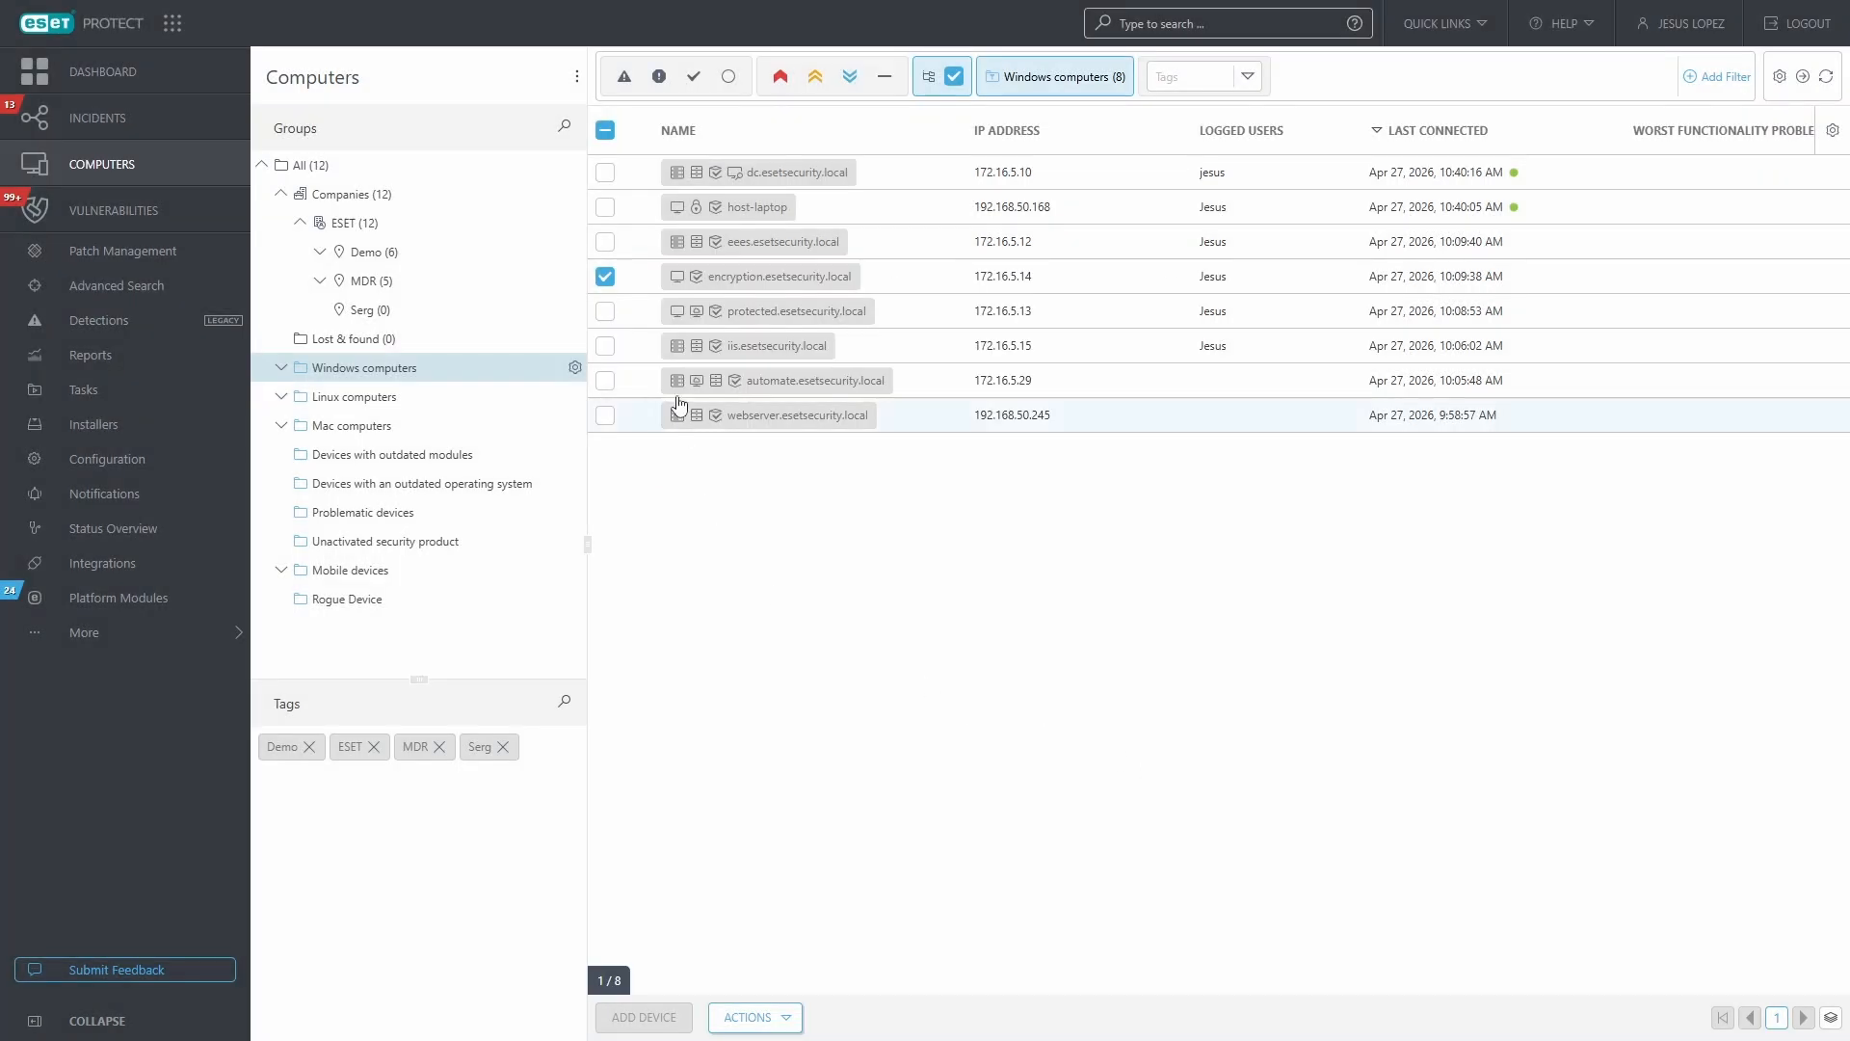
# Step: Examine the platform modules in the details of host-laptop, including ESET Full Disk Encryption
pyautogui.click(636, 208)
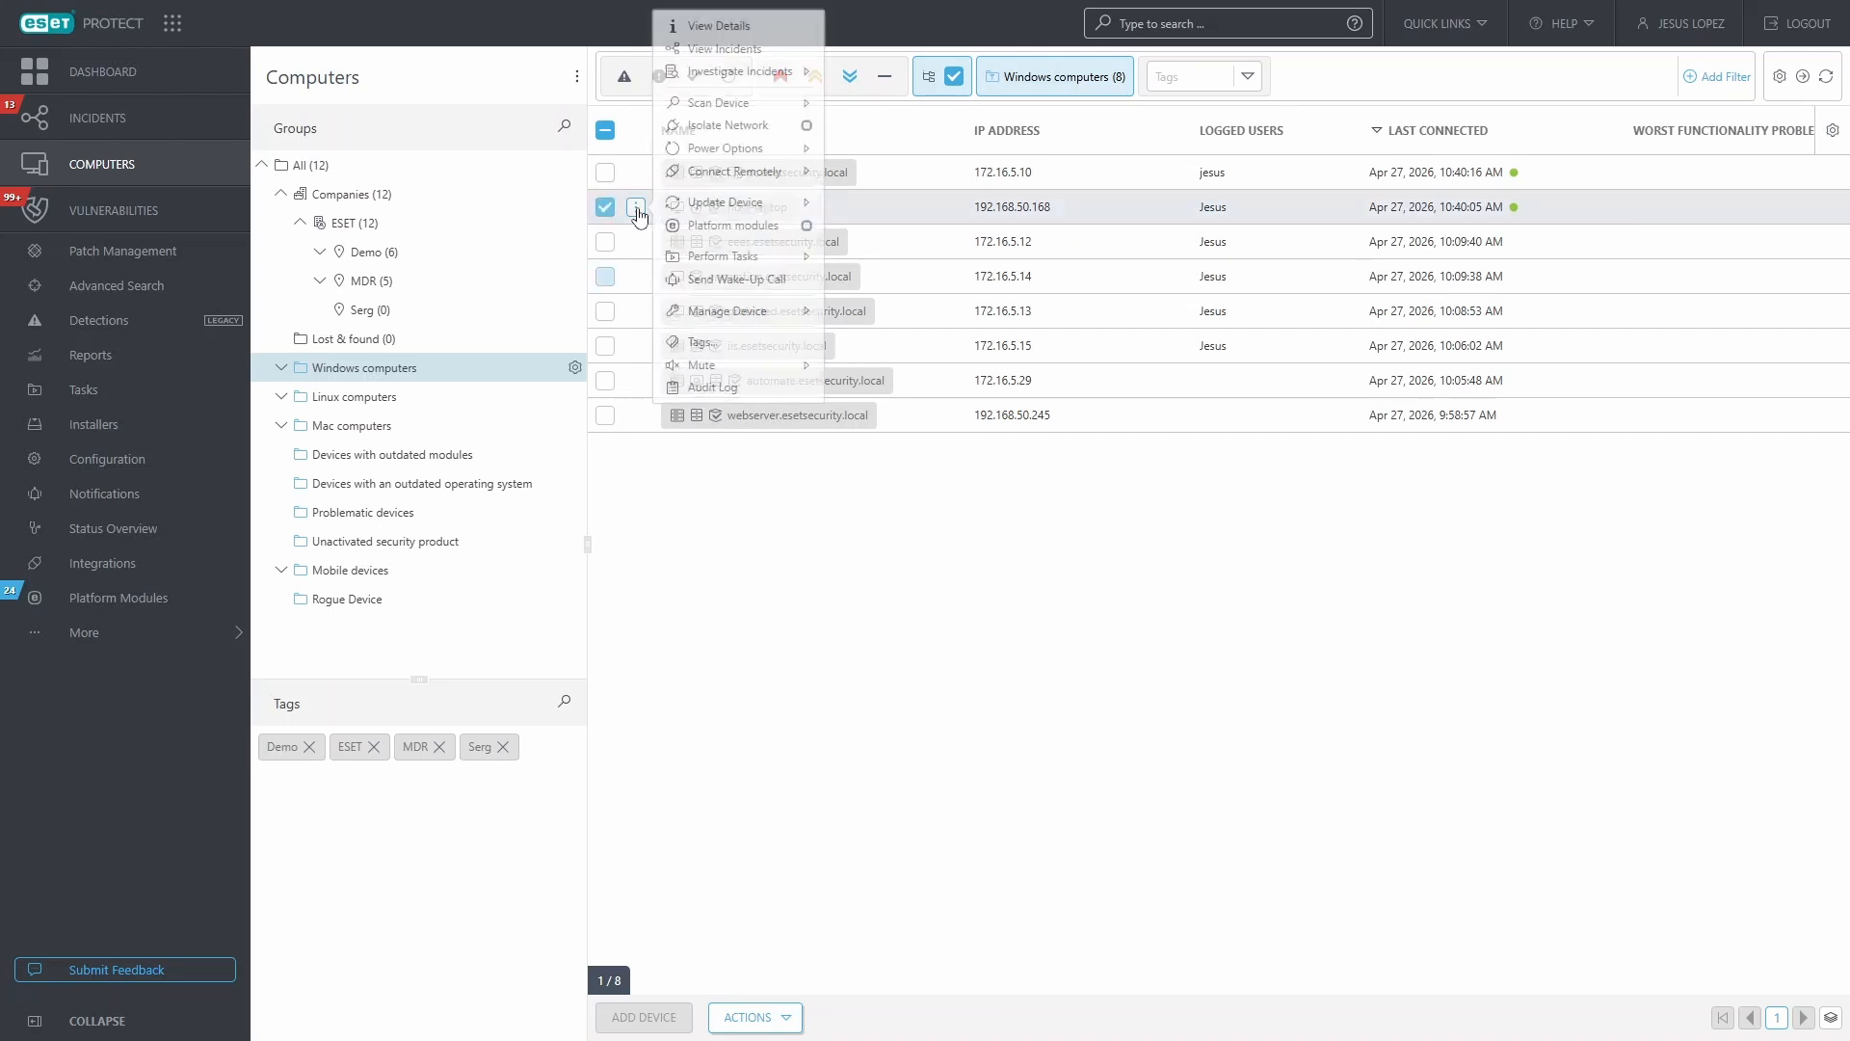
pyautogui.click(736, 29)
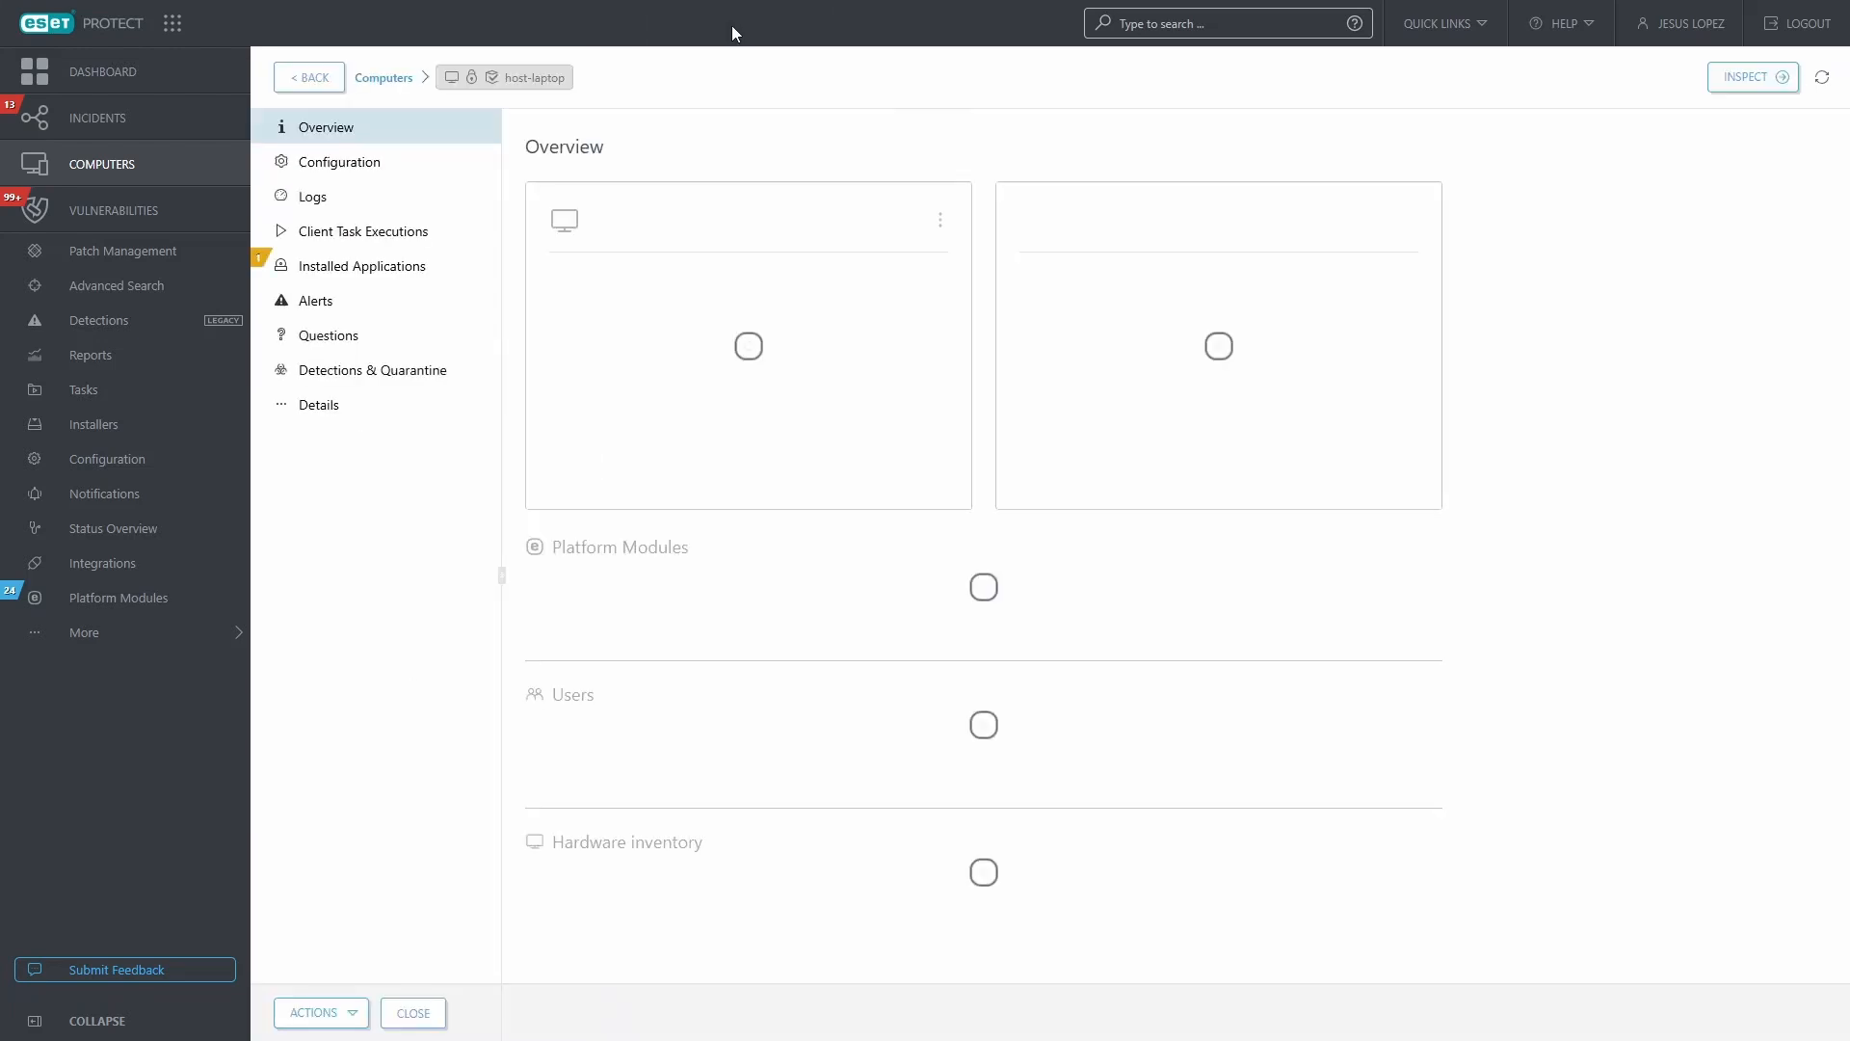
pyautogui.scroll(-5, 855, 710)
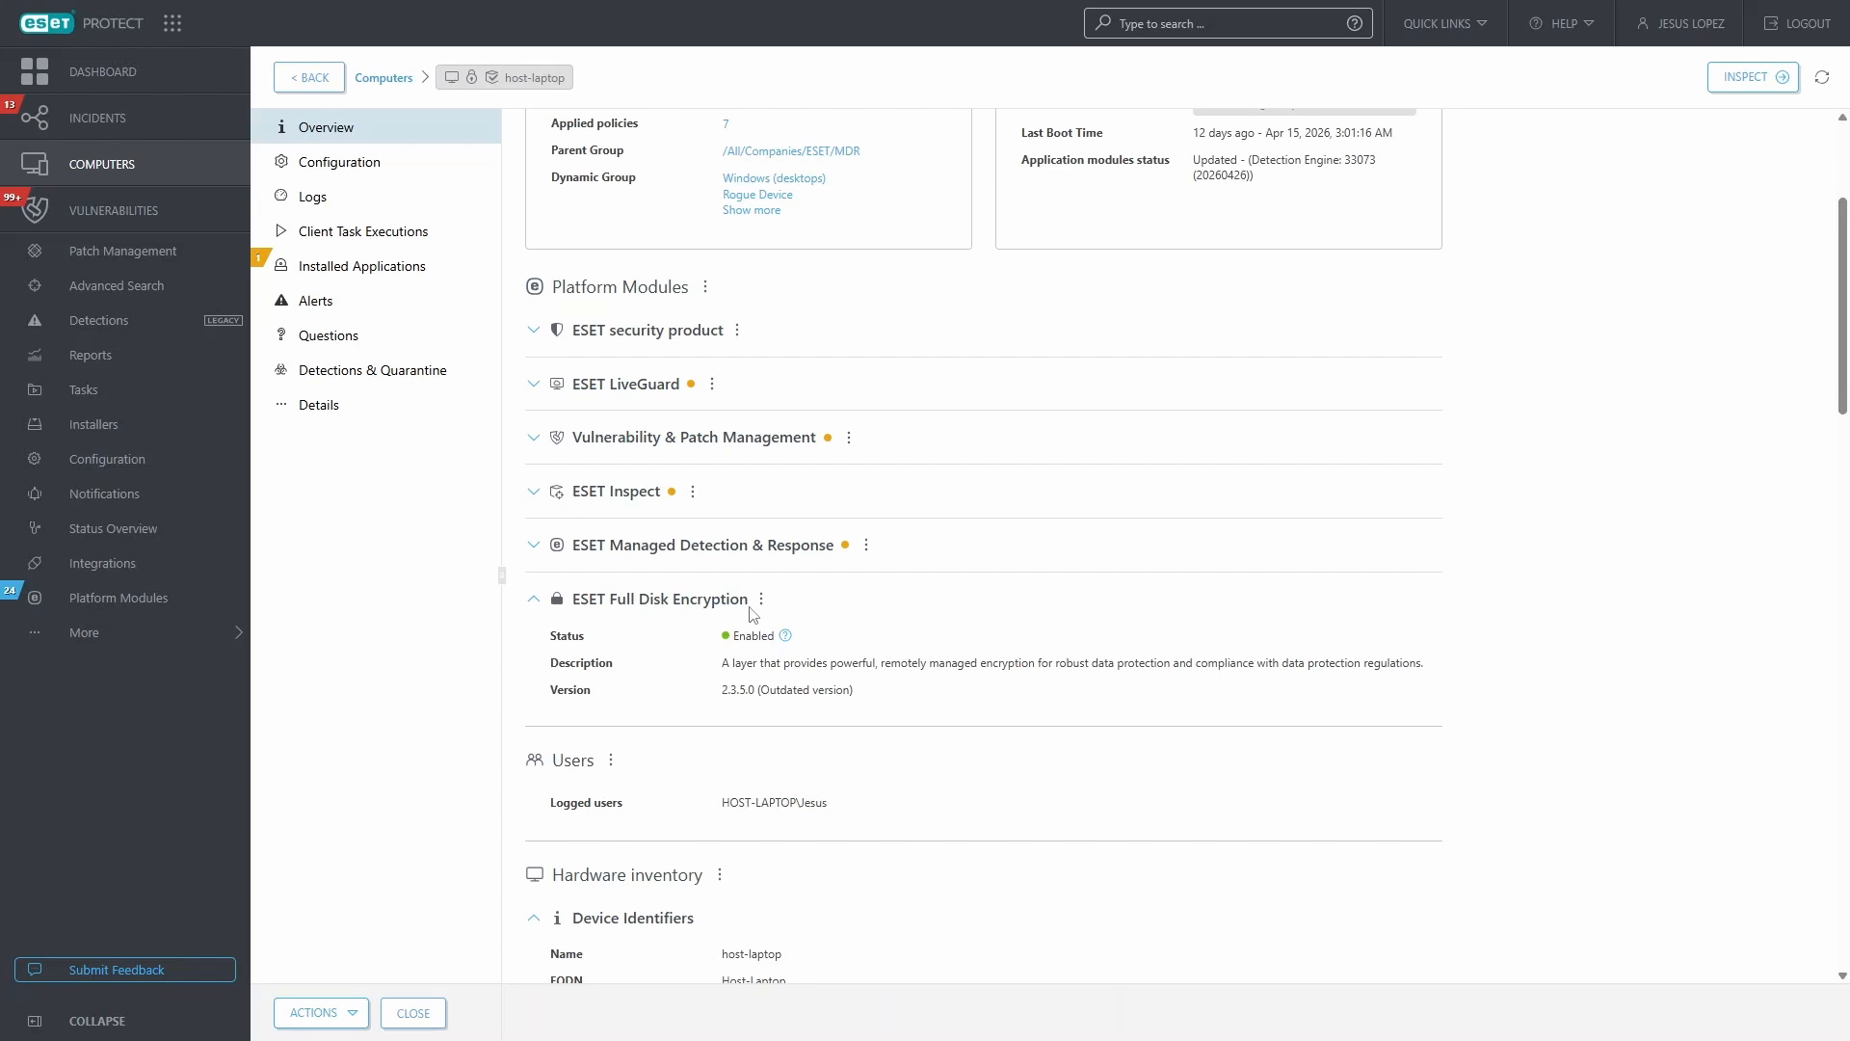
# Step: Switch to Cloud Office Security and start adding a tenant with ESET as the site to protect
pyautogui.click(178, 26)
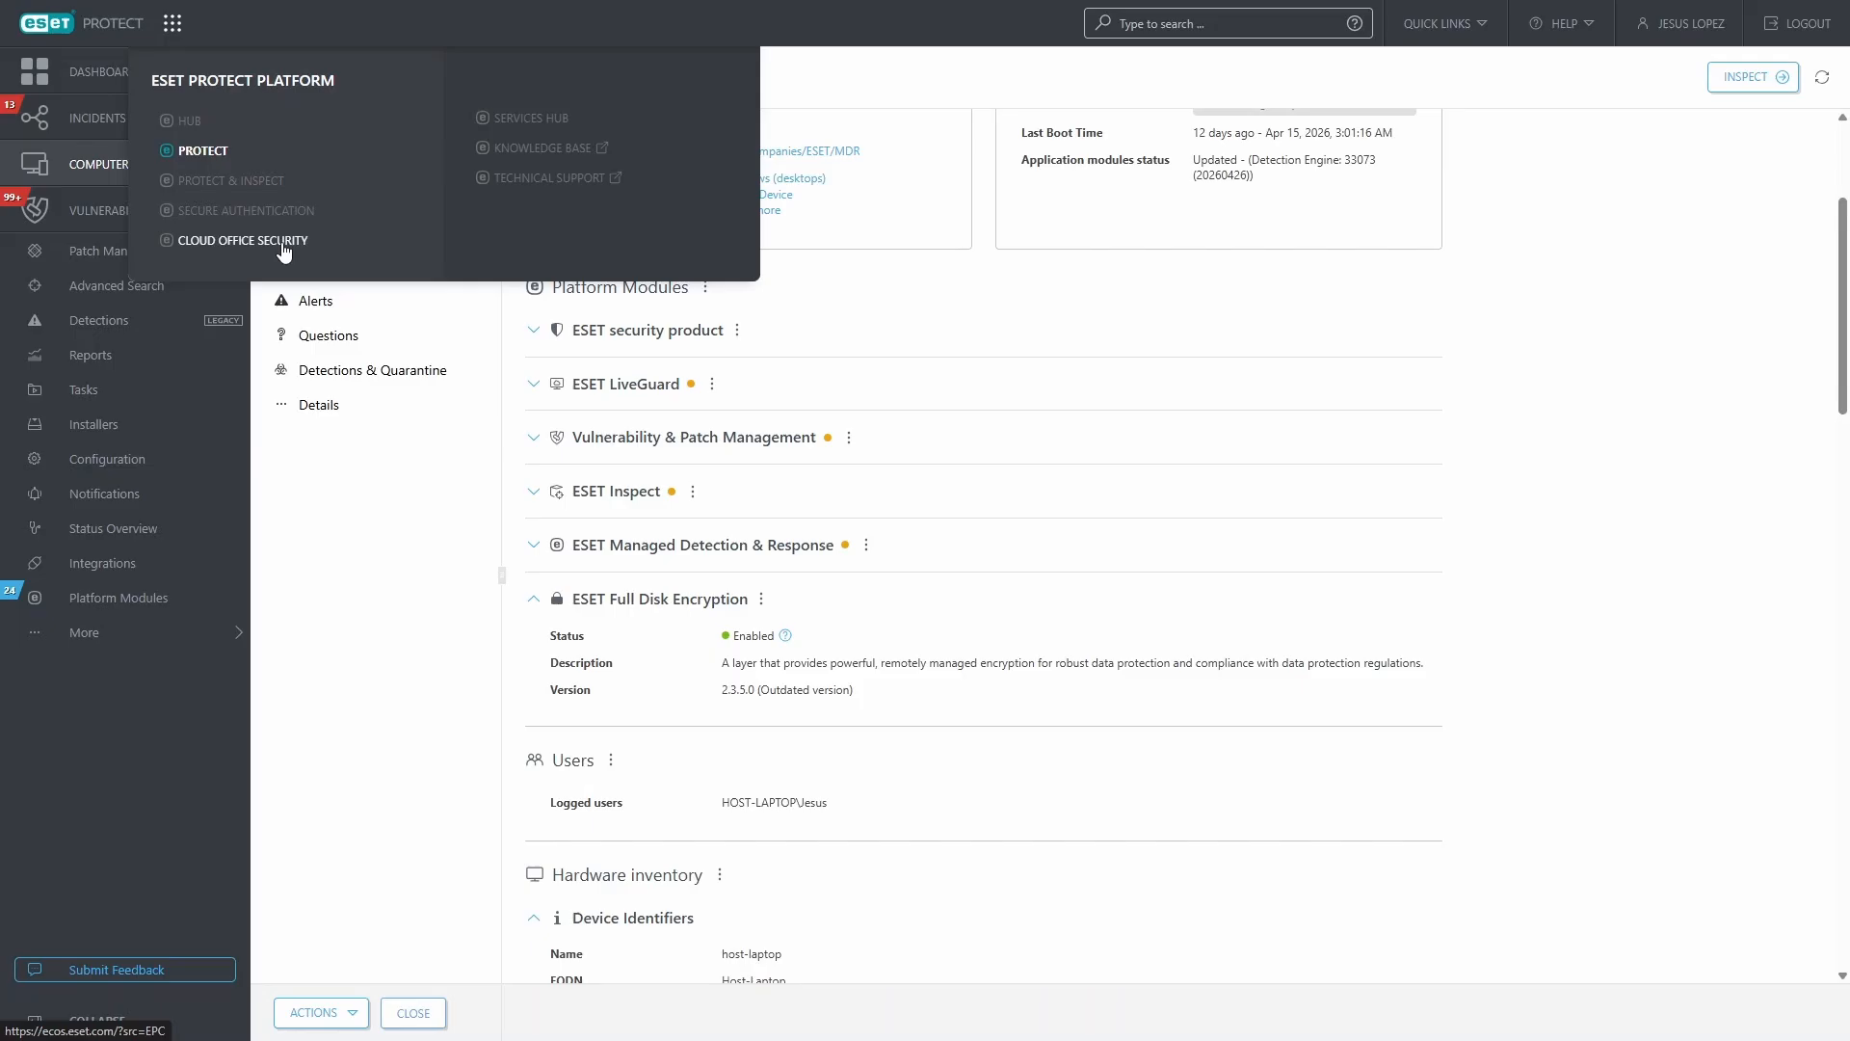
pyautogui.click(283, 242)
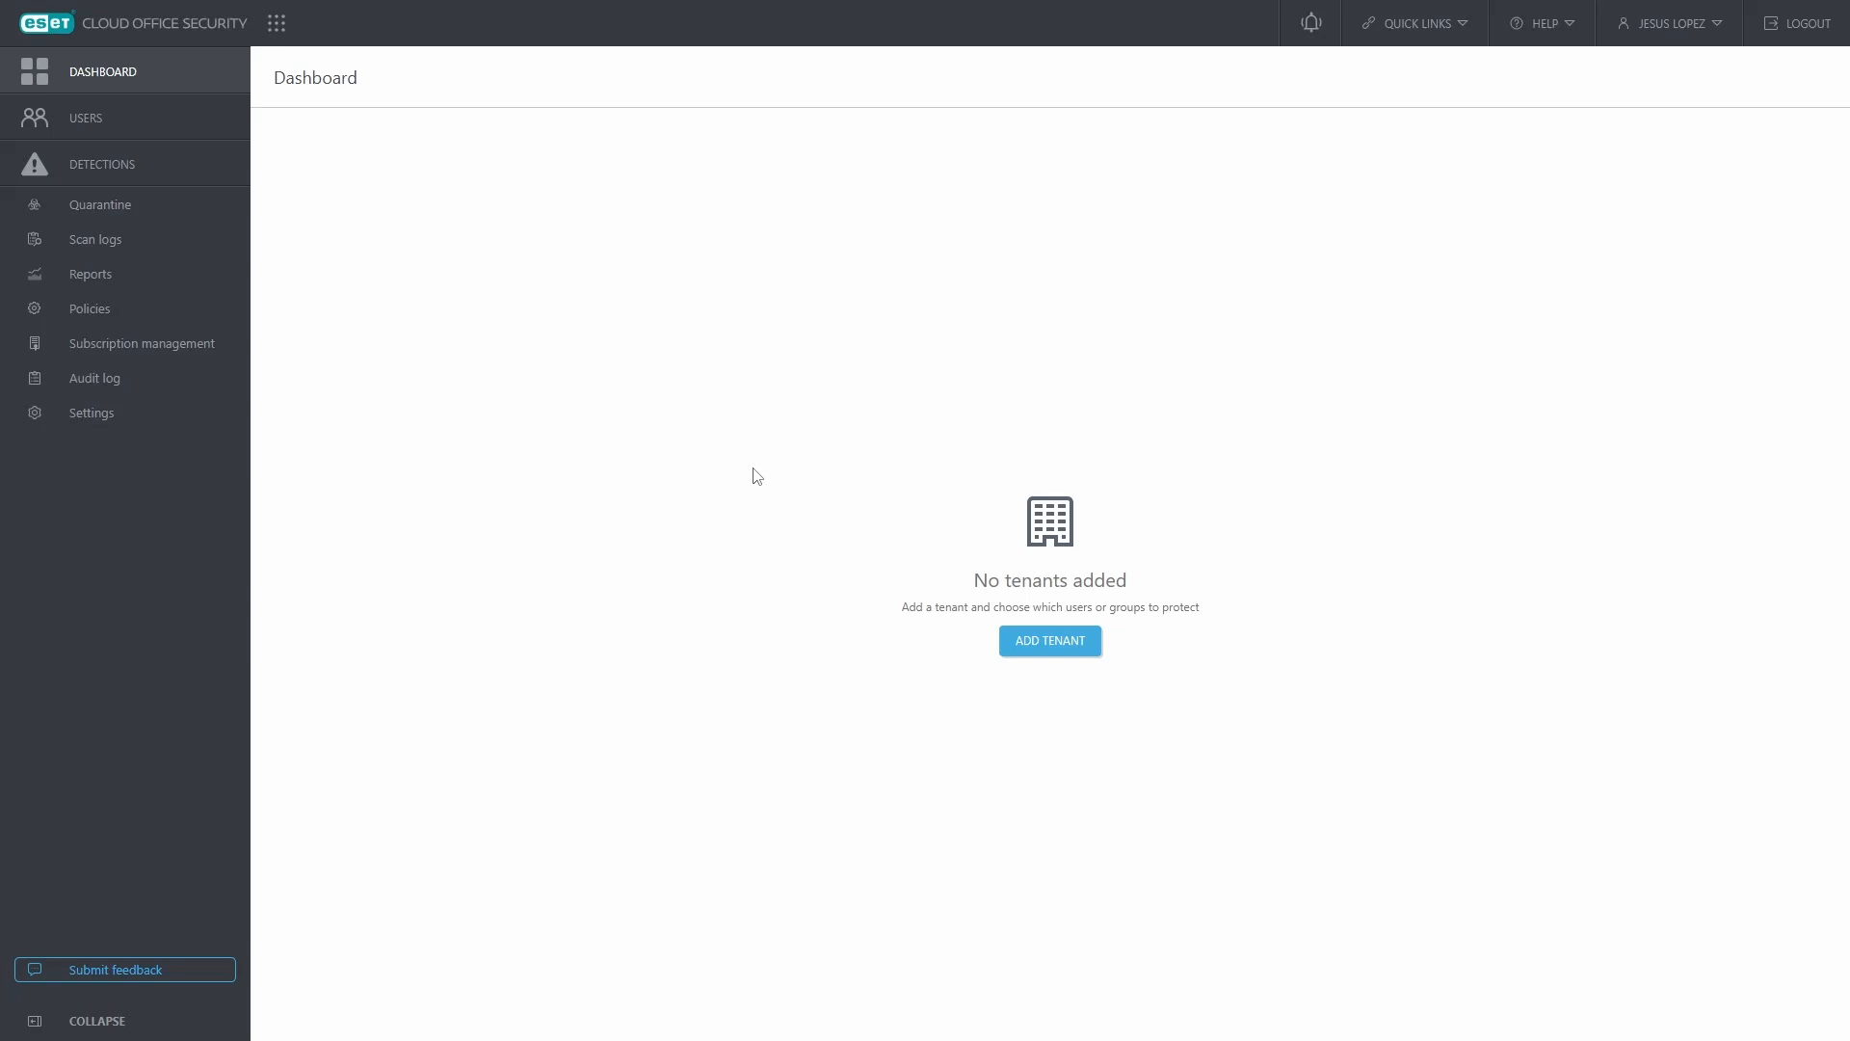
pyautogui.click(1035, 643)
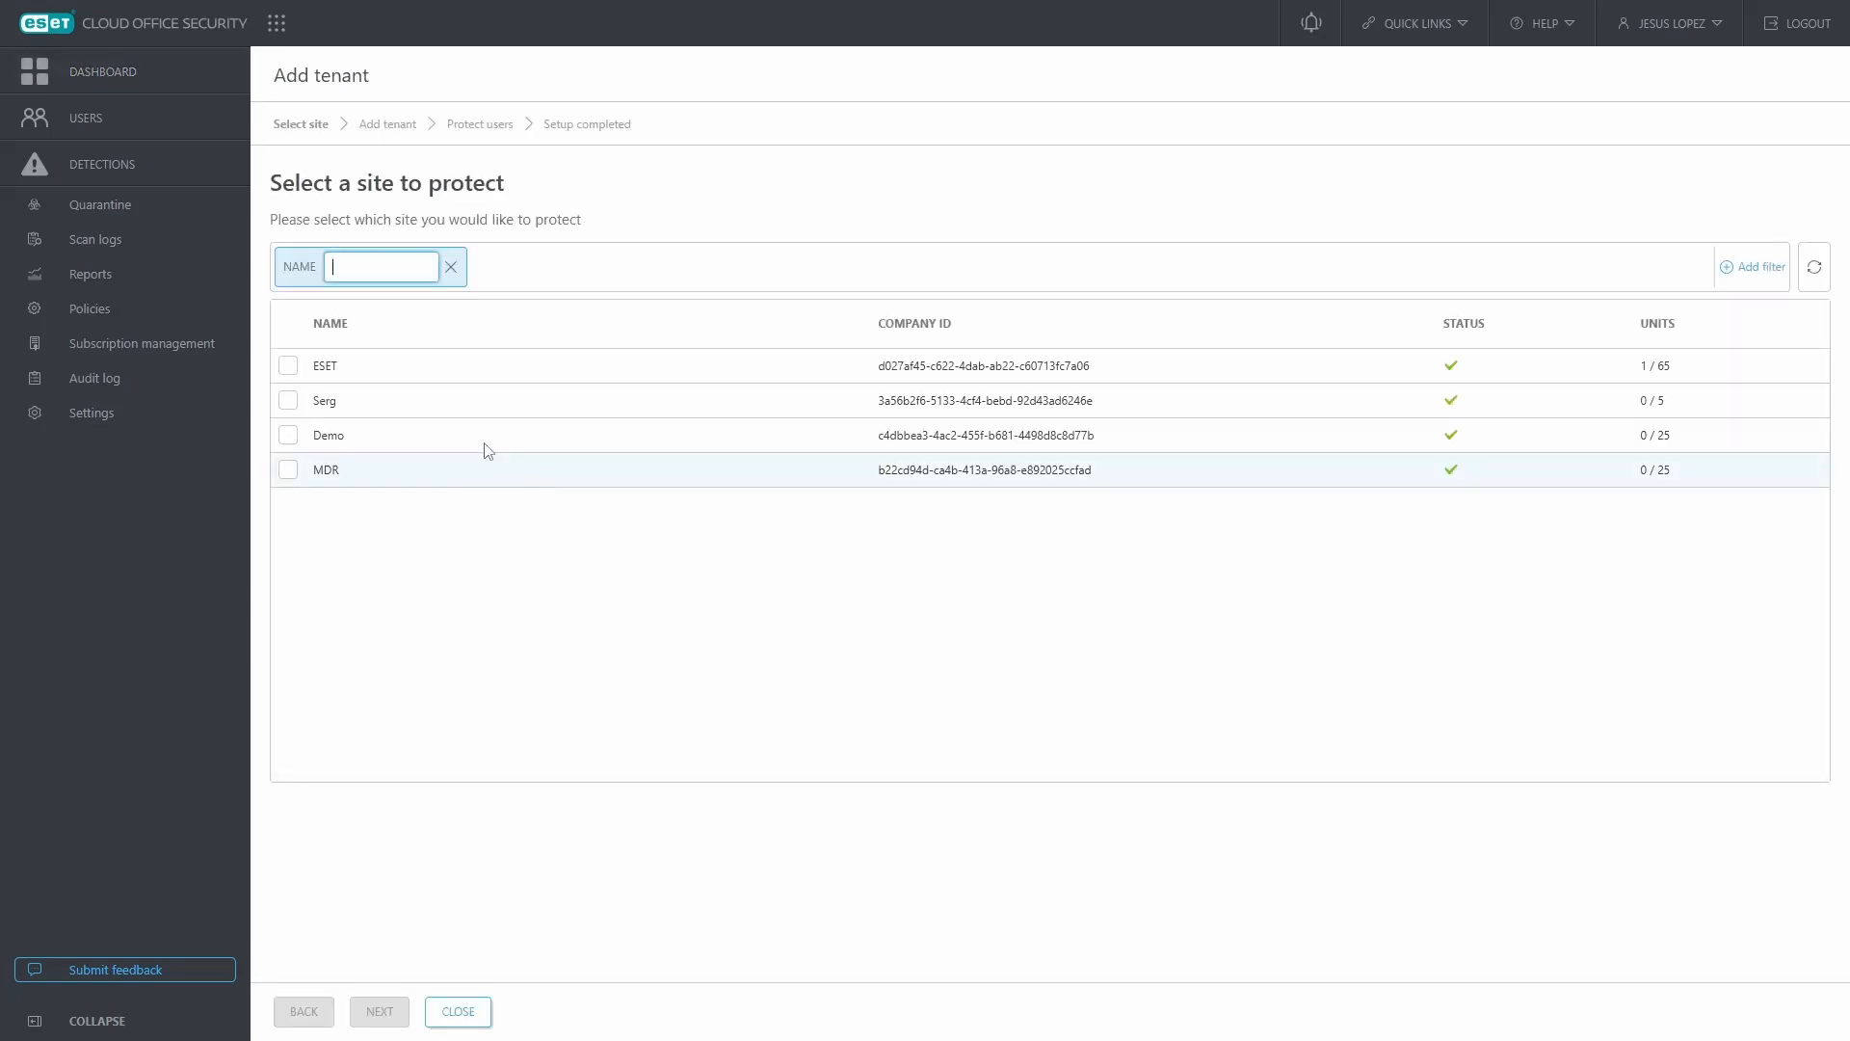
pyautogui.click(287, 366)
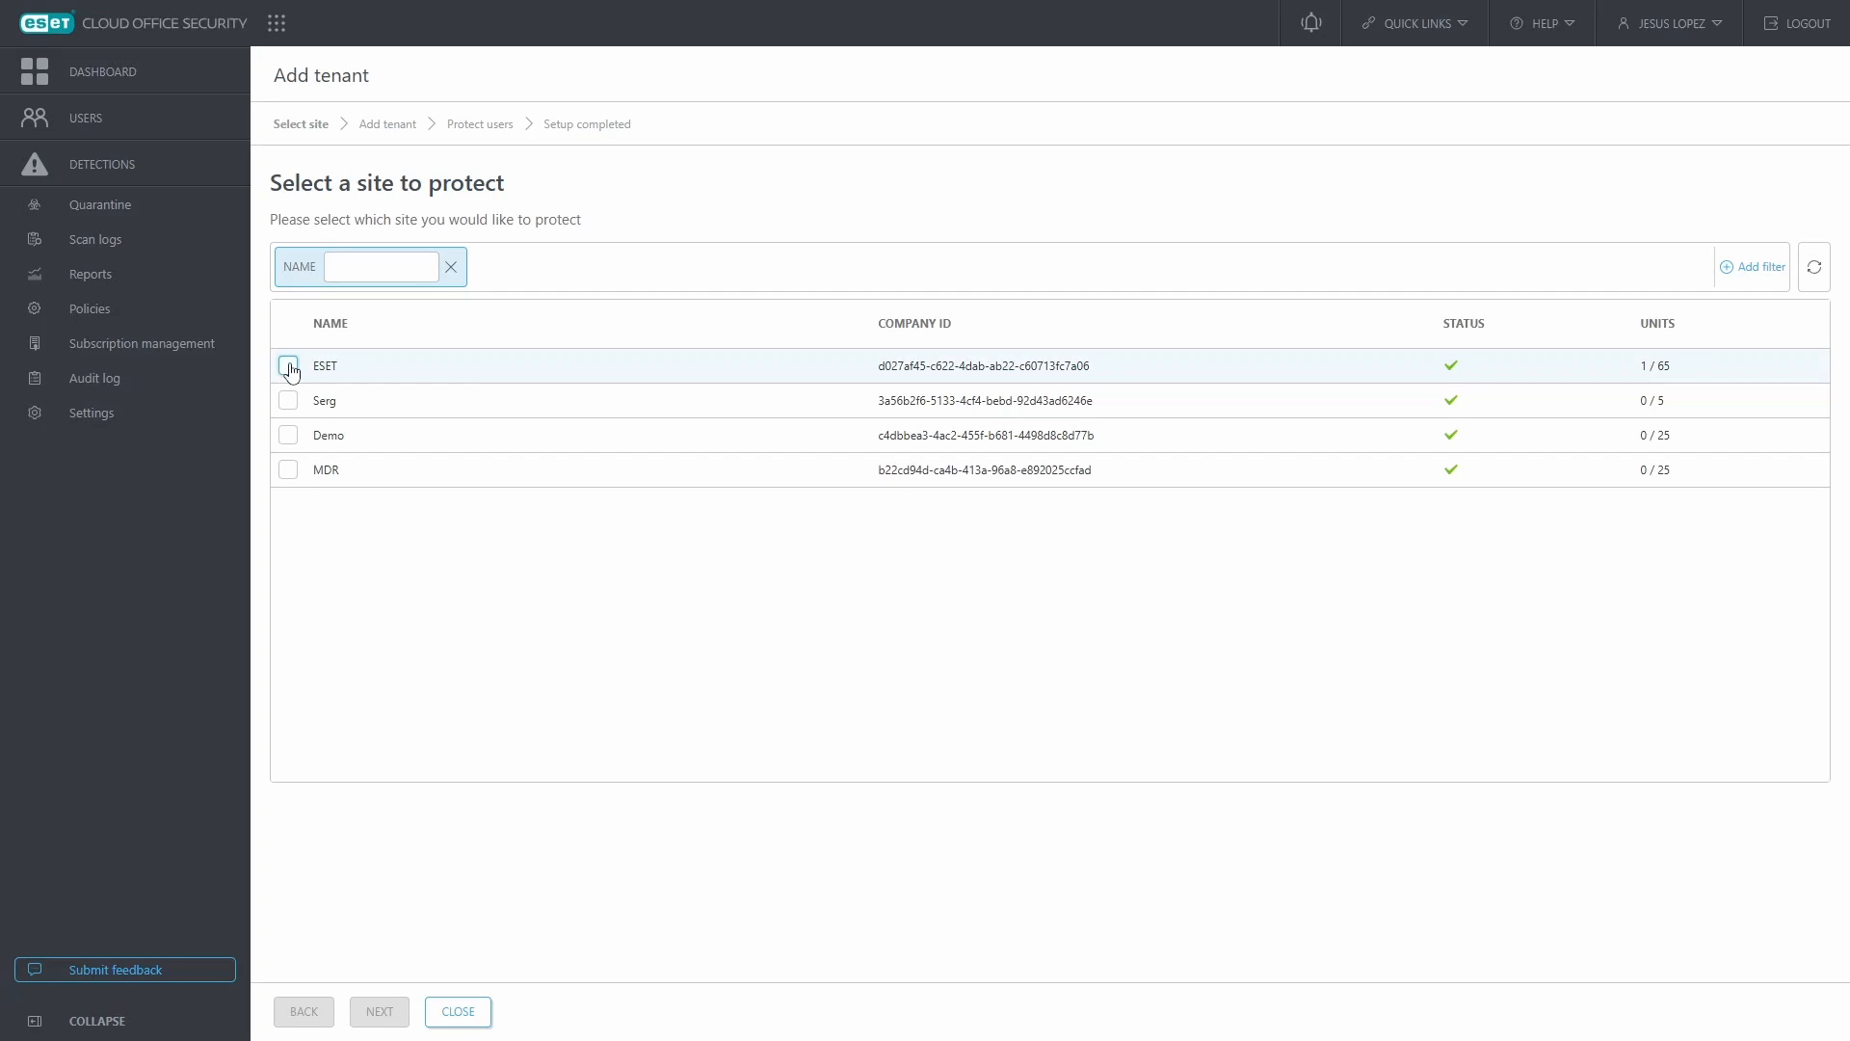
pyautogui.click(379, 1011)
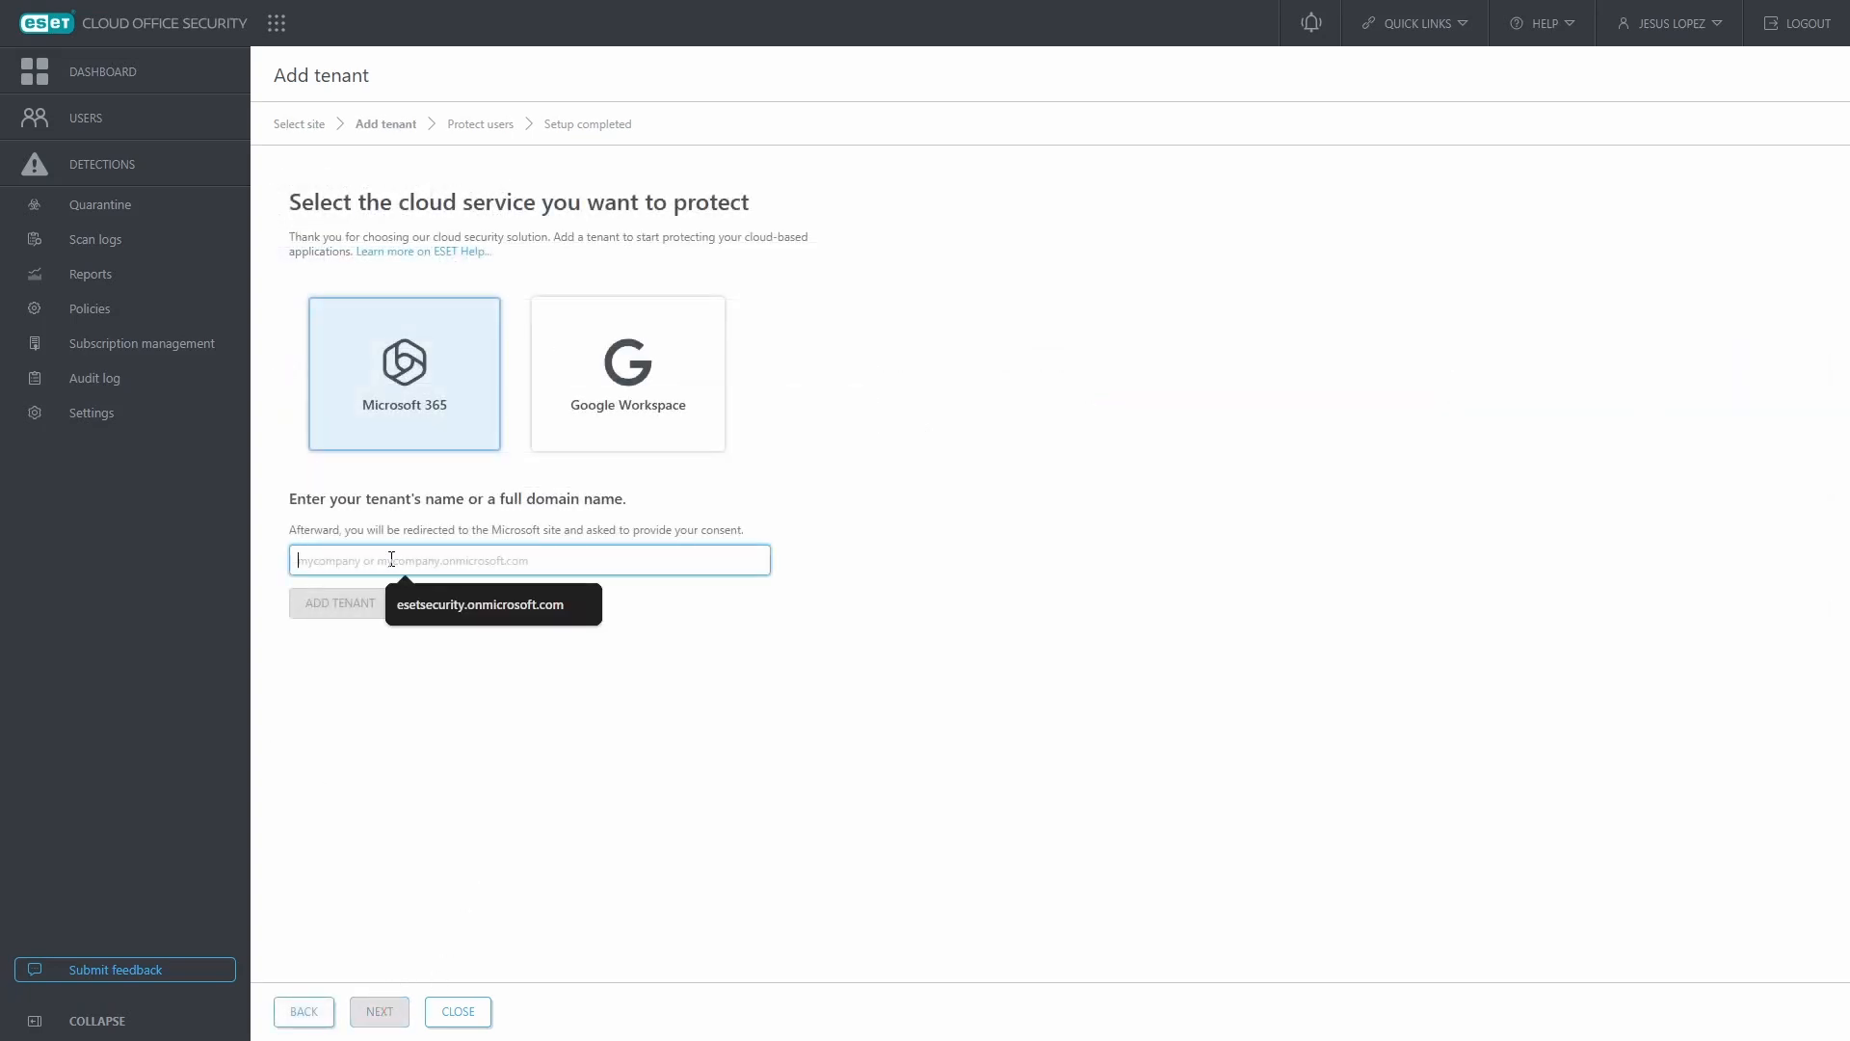
# Step: Add the Microsoft 365 tenant esetsecurity.onmicrosoft.com, signing in with its administrator account and password and accepting the requested permissions
pyautogui.write('esetsecurity.onmicrosoft.com')
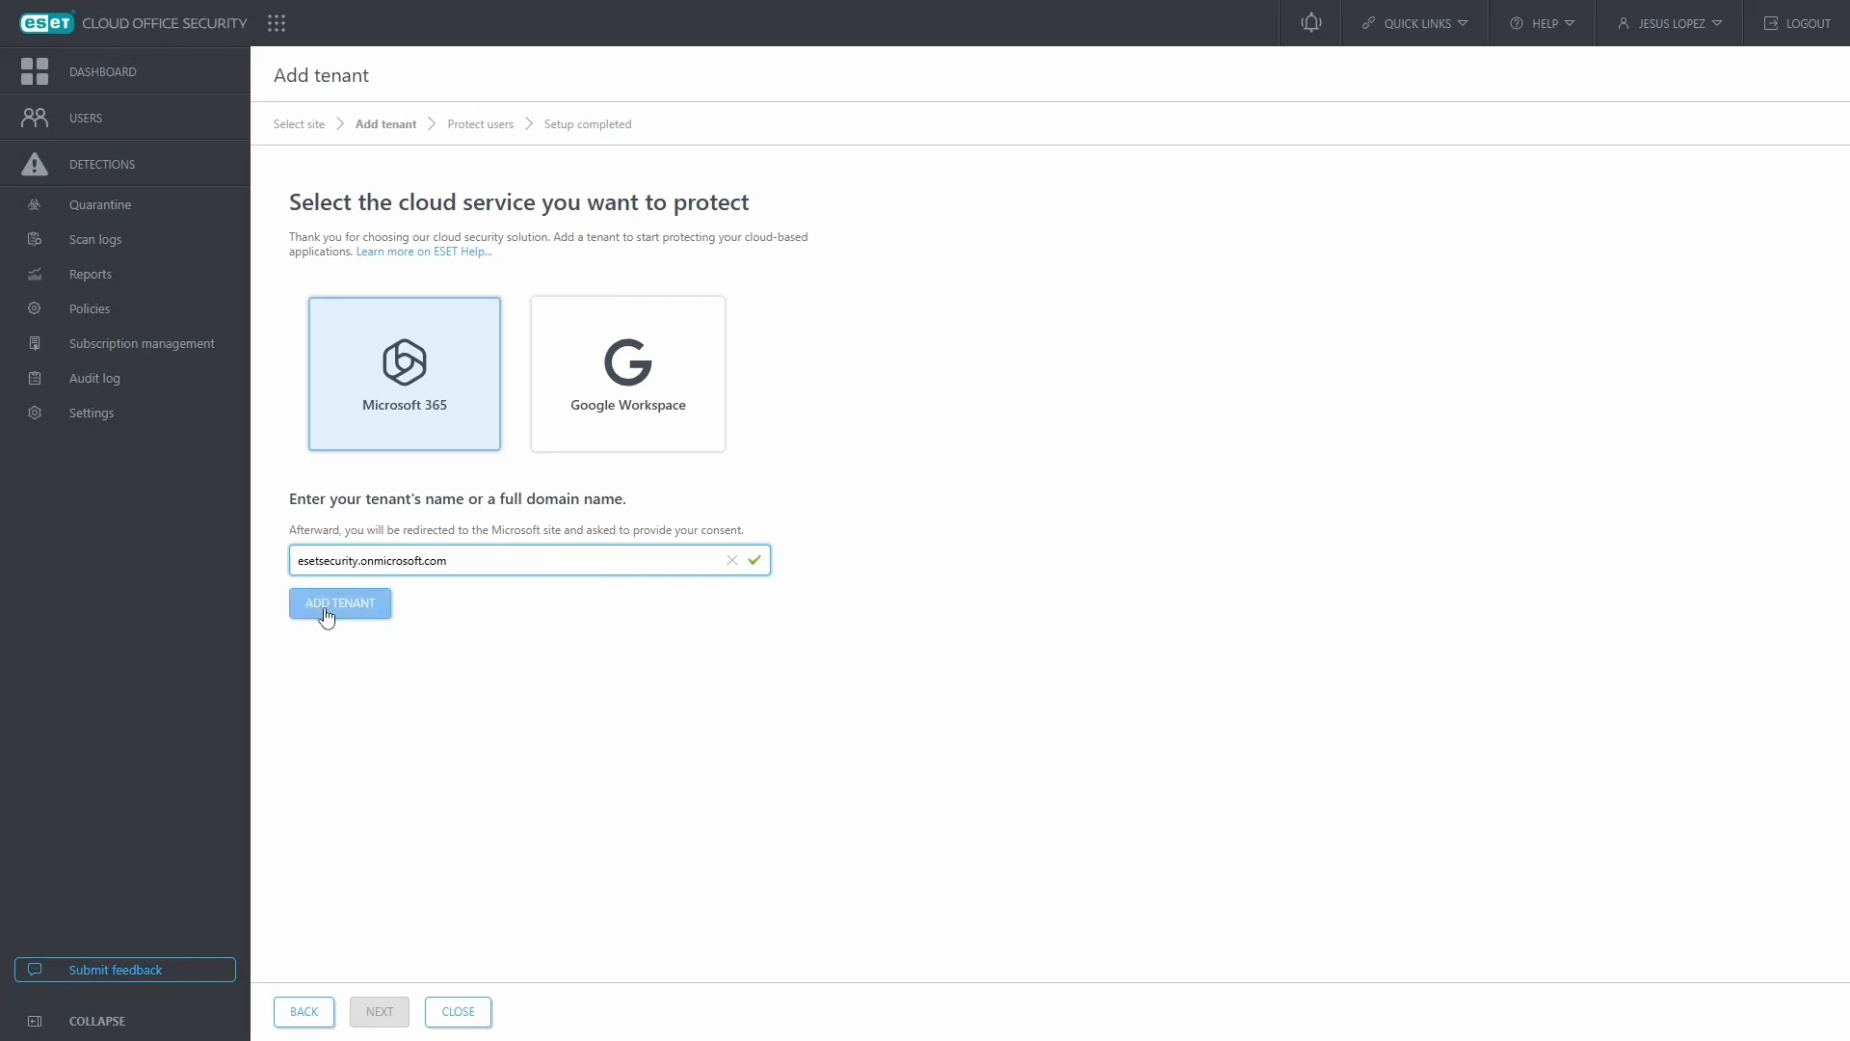
pyautogui.click(334, 609)
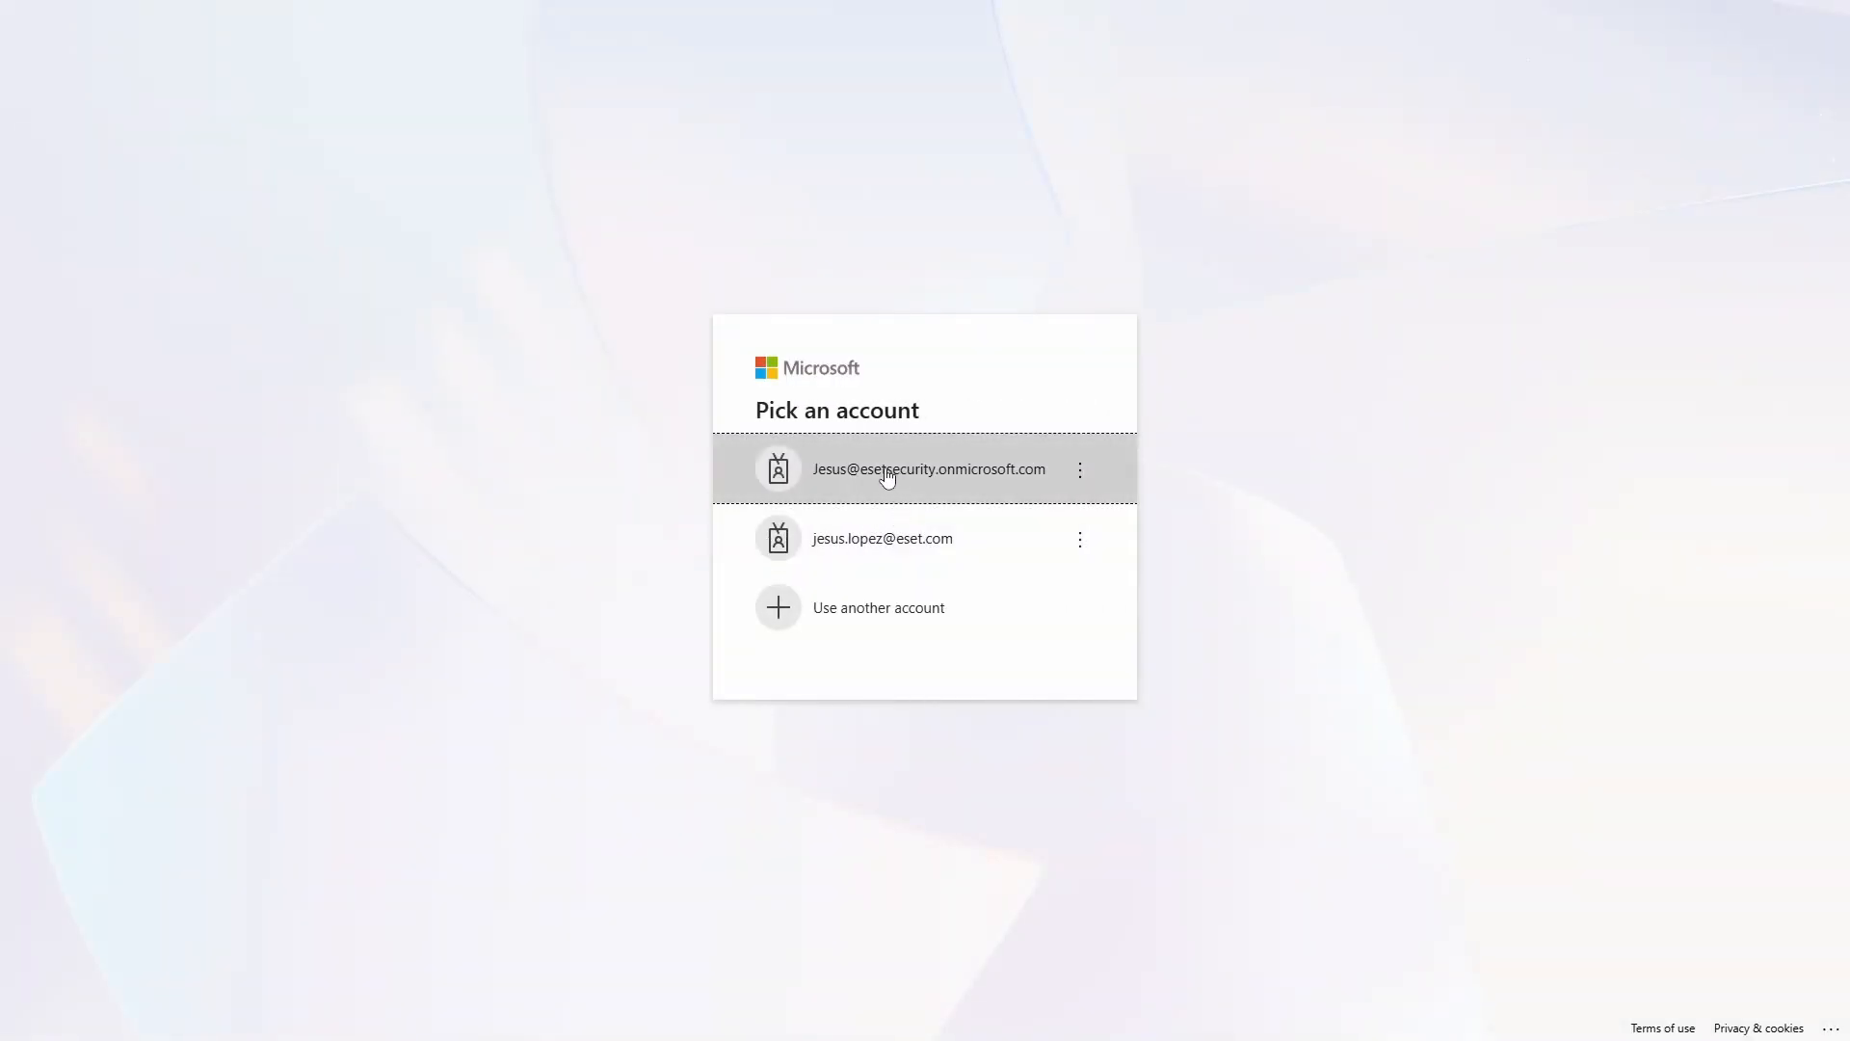
pyautogui.click(888, 477)
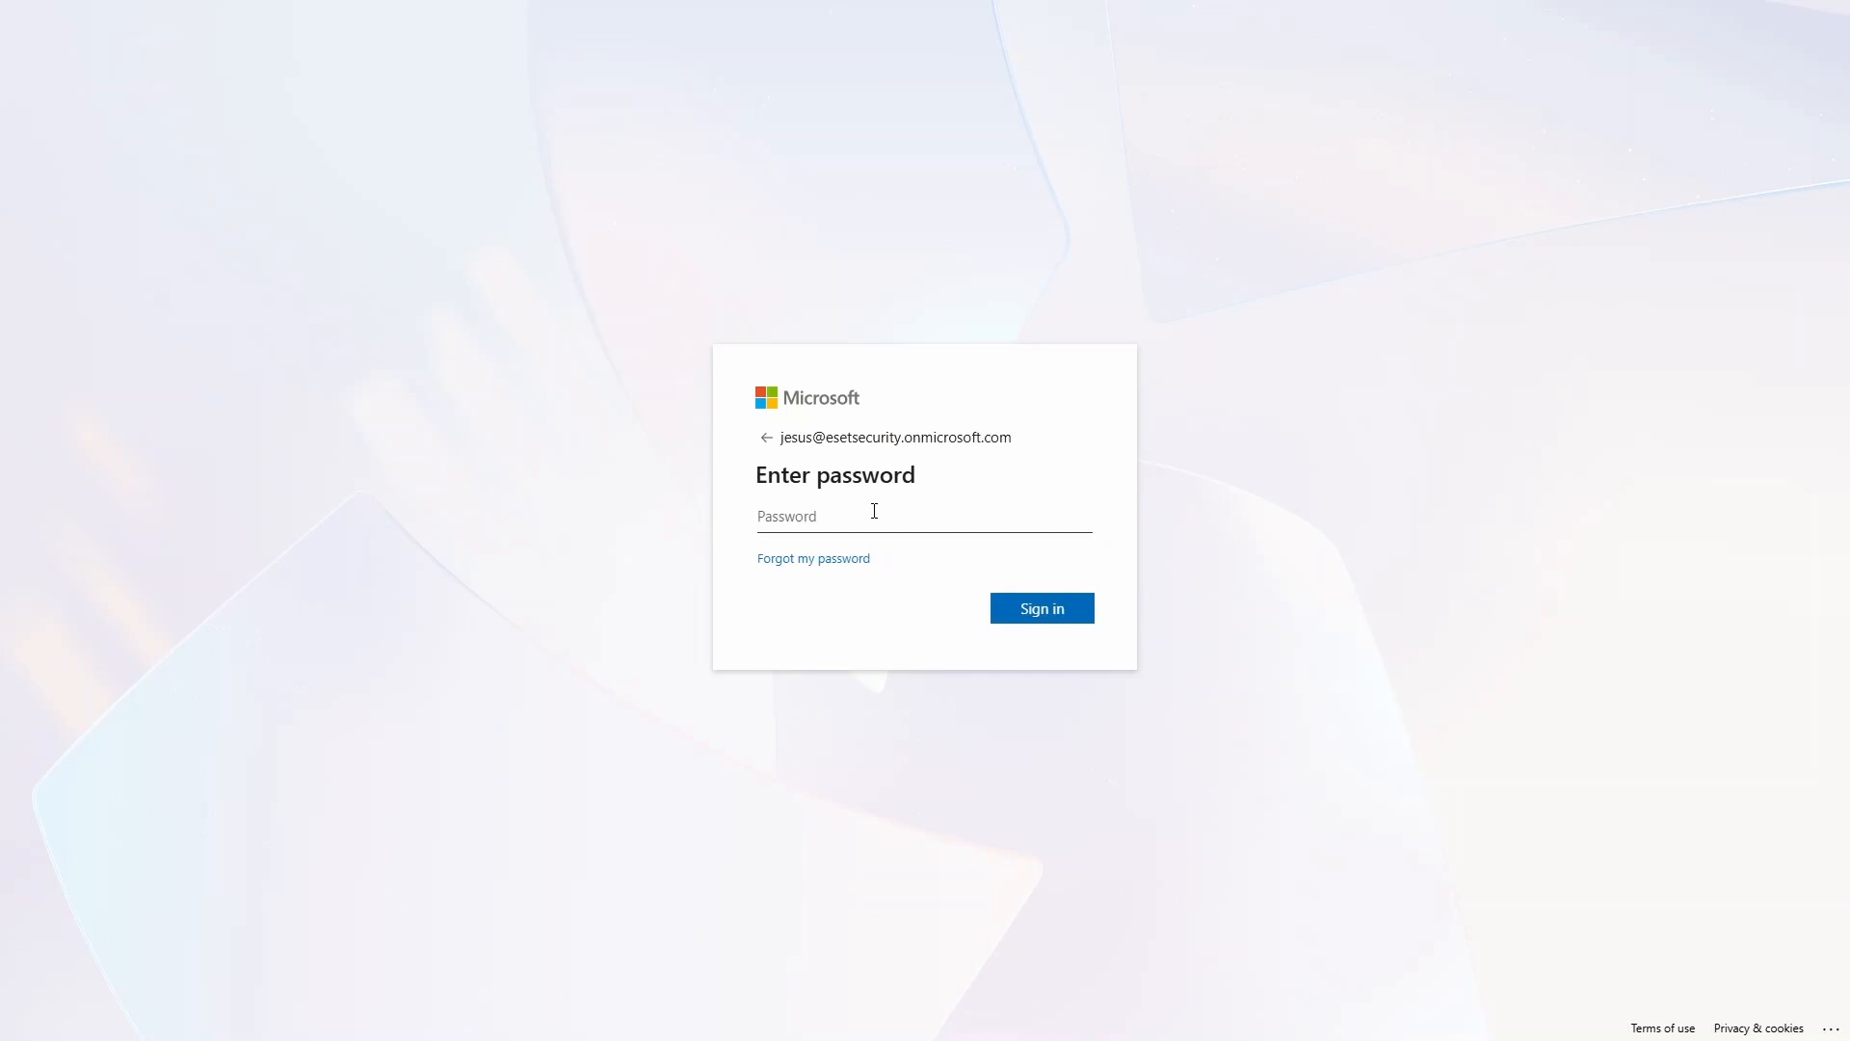
pyautogui.write('••••••••')
pyautogui.click(1058, 613)
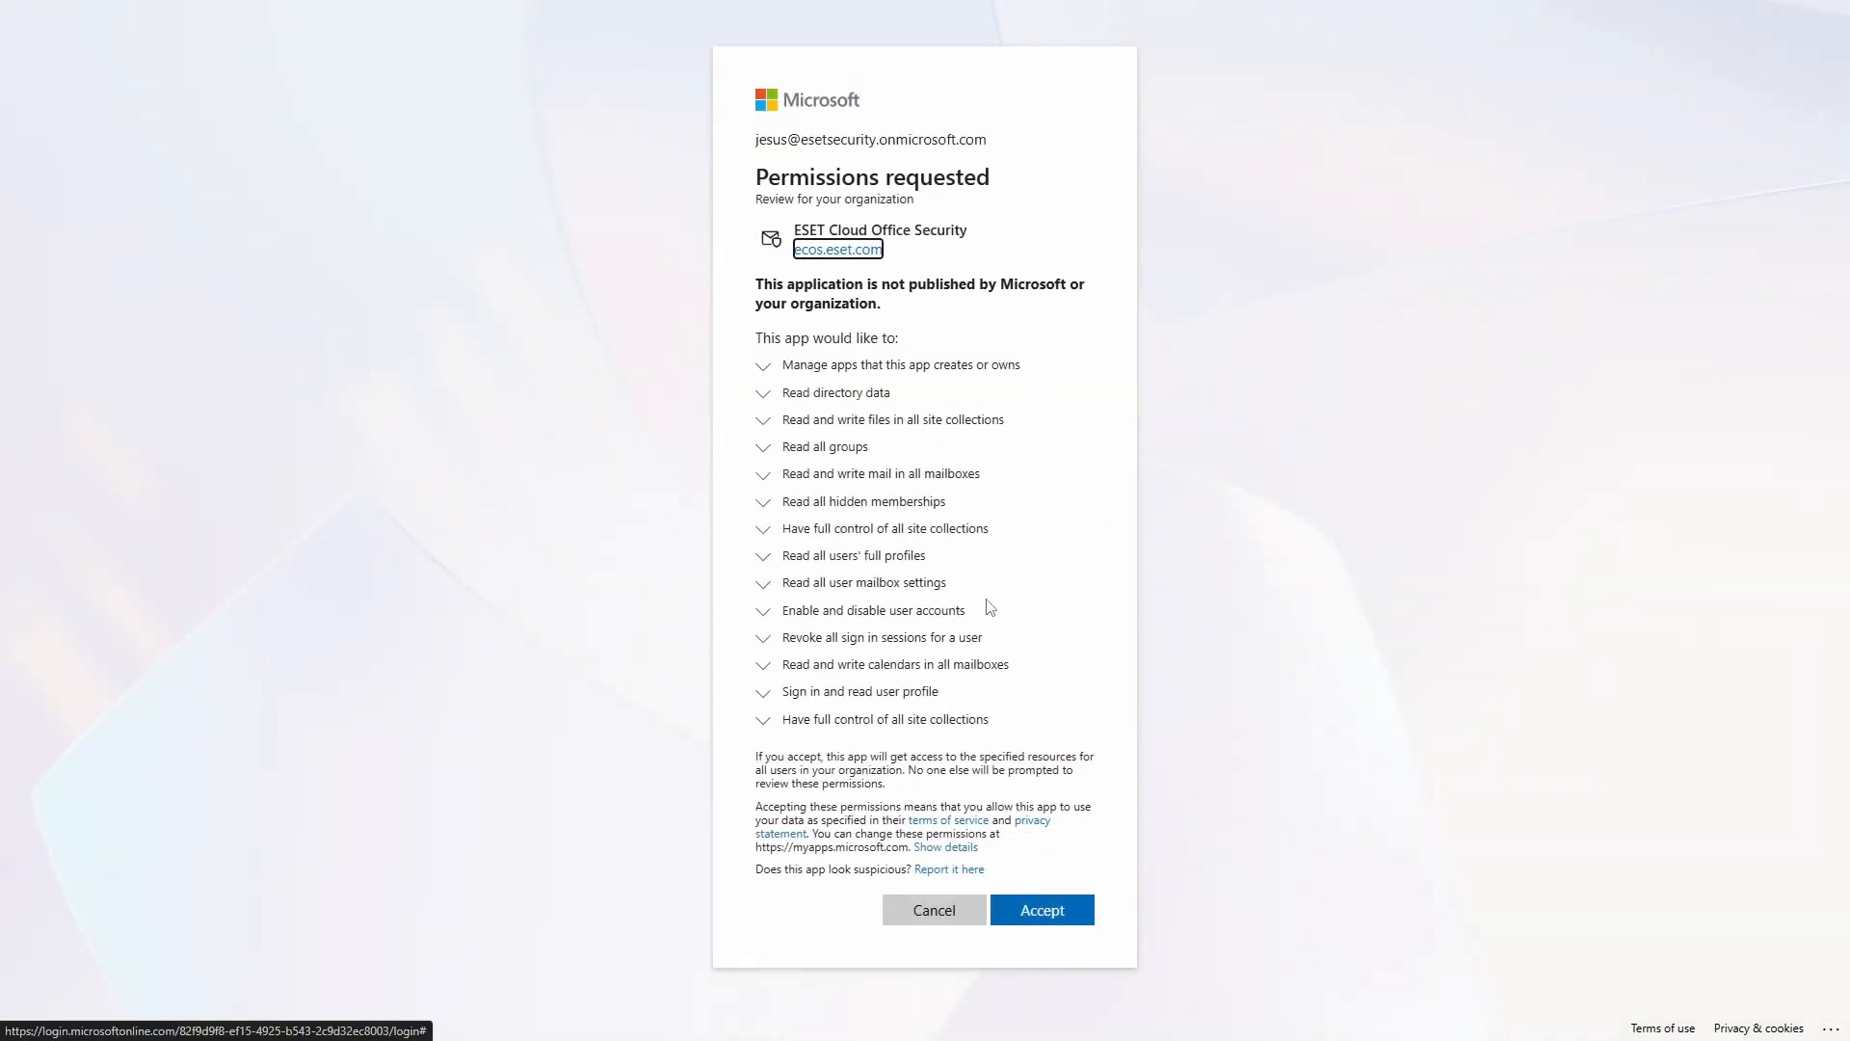
pyautogui.click(1039, 912)
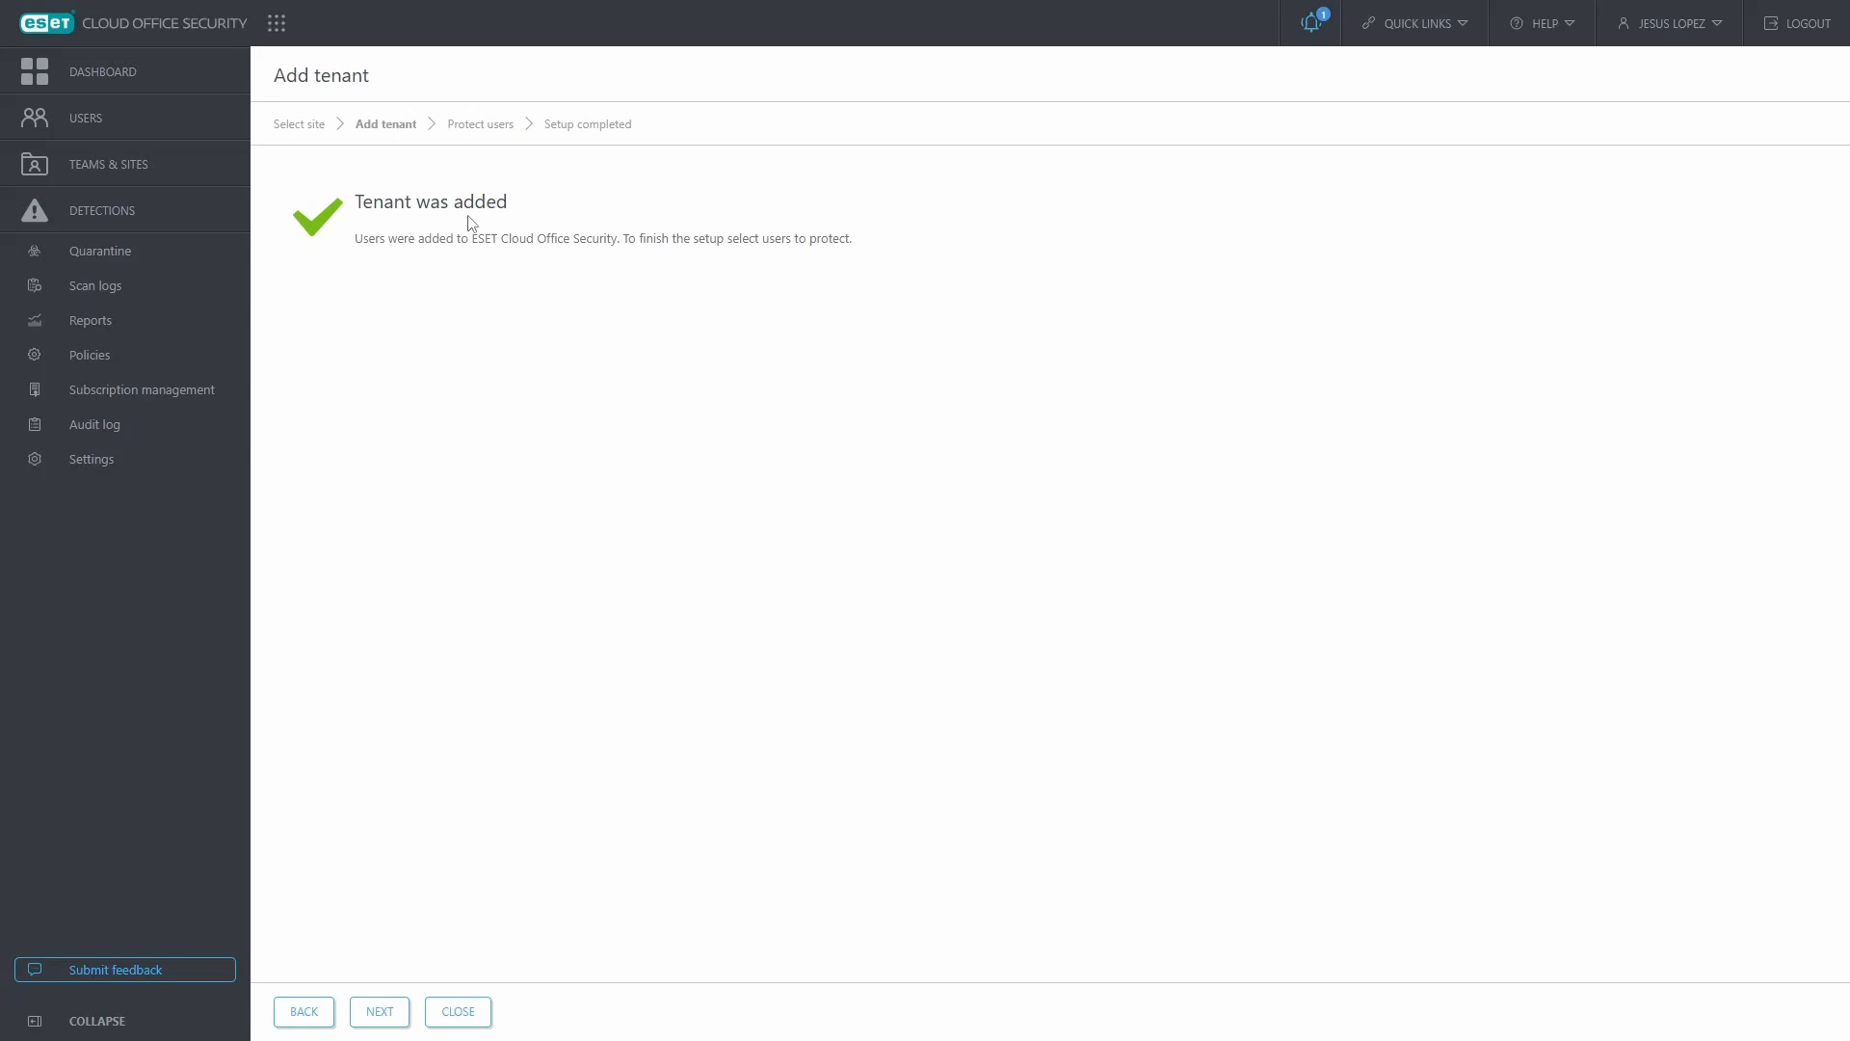
# Step: Review the protection actions available for the tenant's users, for the first user alone and for all users selected together, without applying any
pyautogui.click(132, 118)
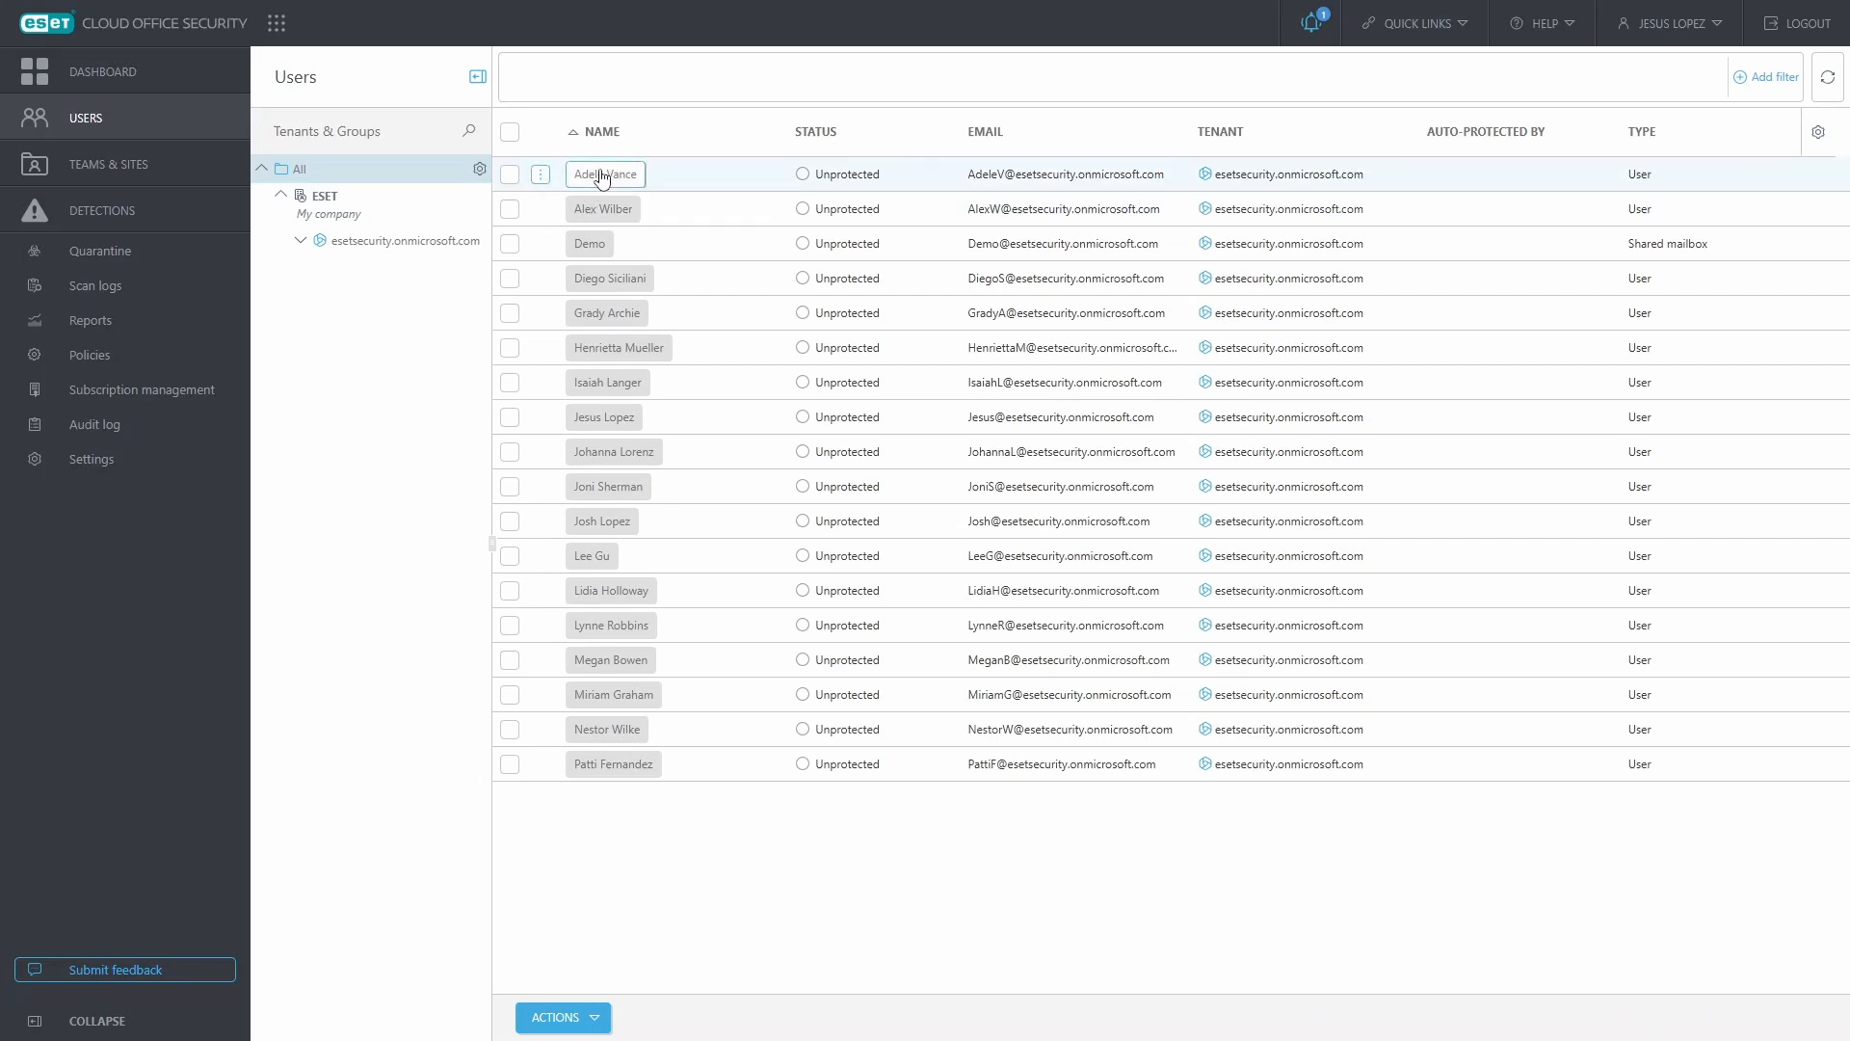
pyautogui.click(510, 174)
pyautogui.click(542, 178)
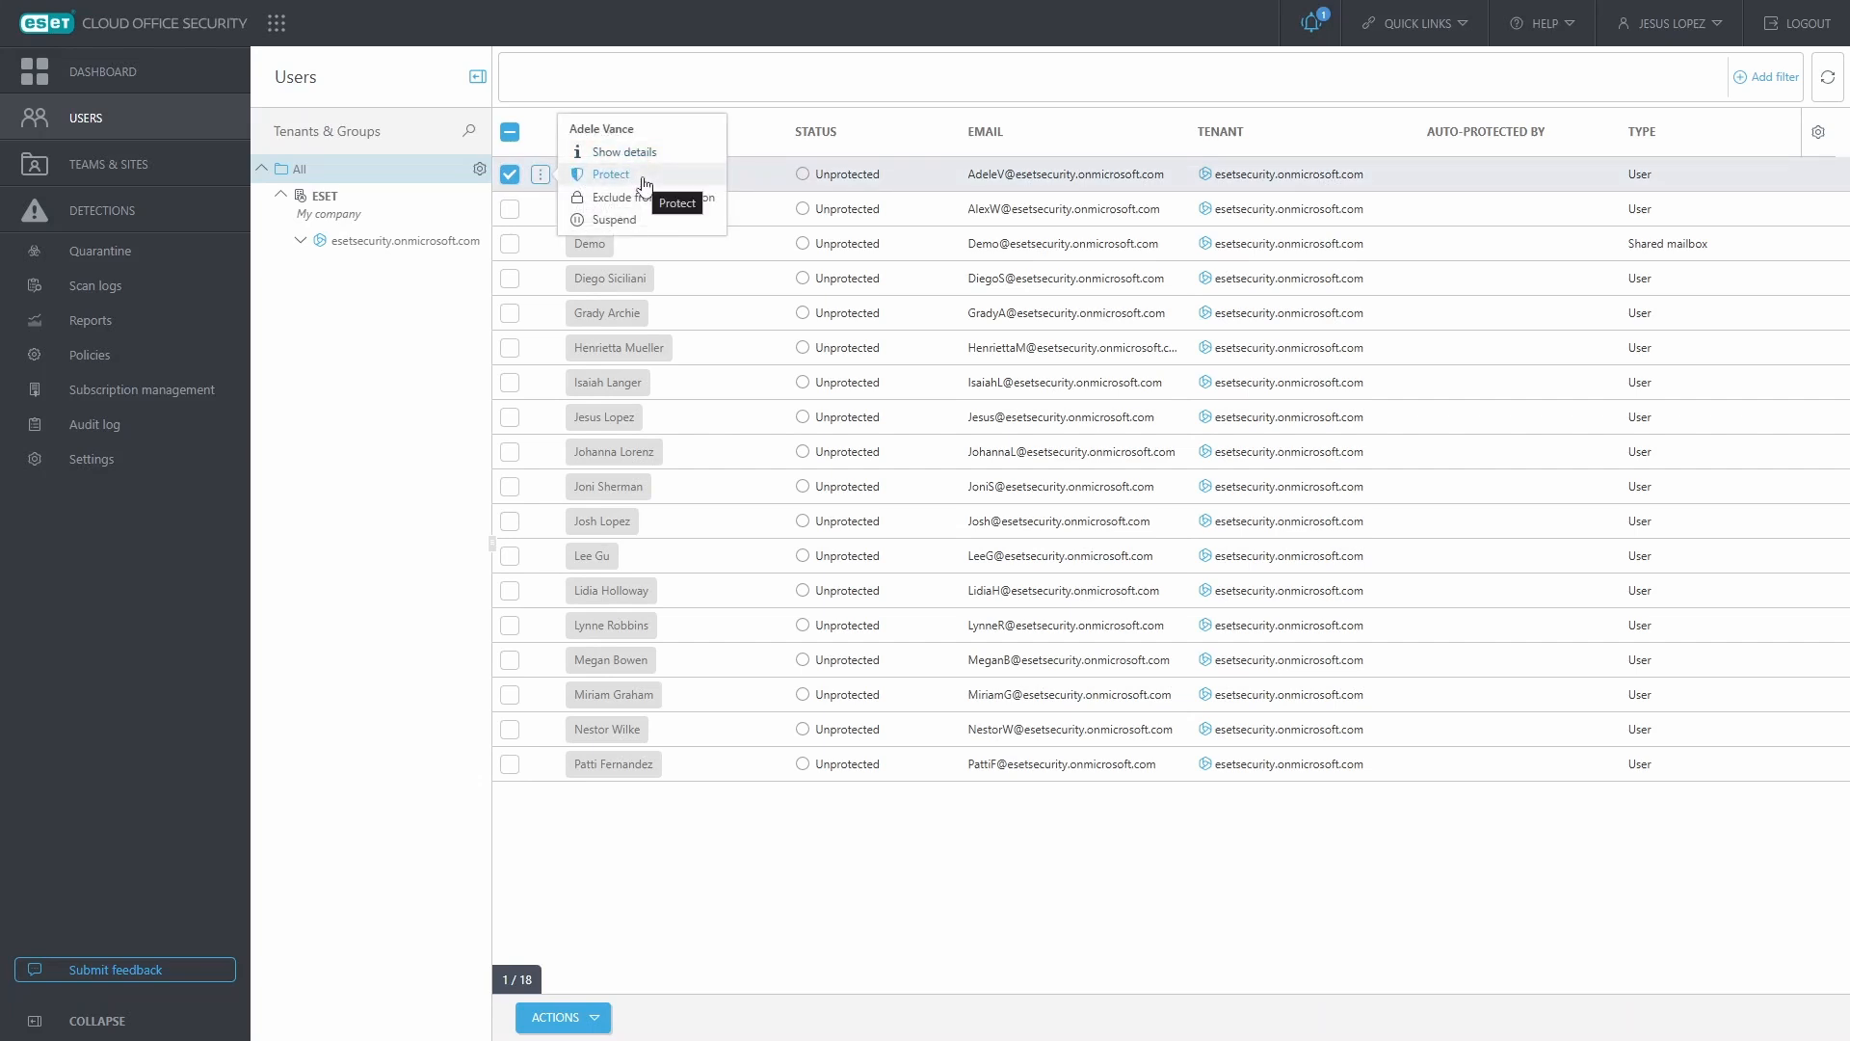
pyautogui.click(510, 174)
pyautogui.click(511, 135)
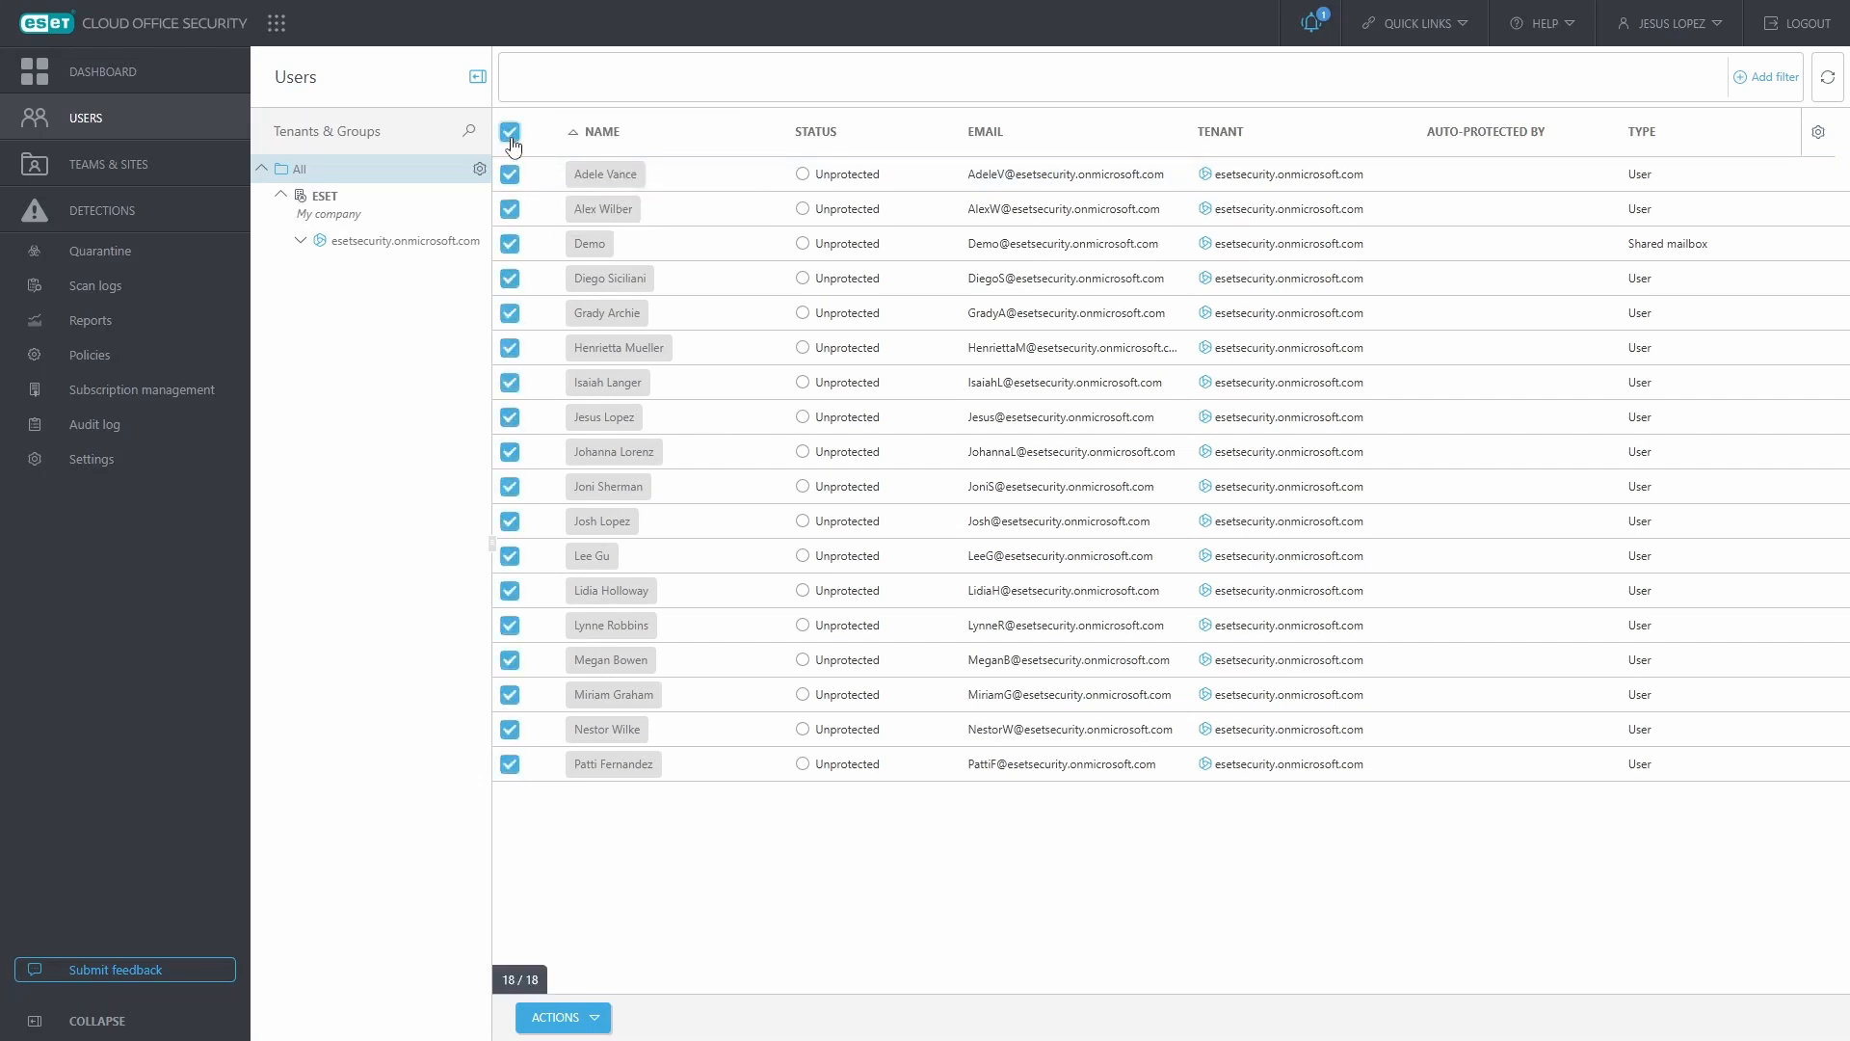
pyautogui.click(583, 1015)
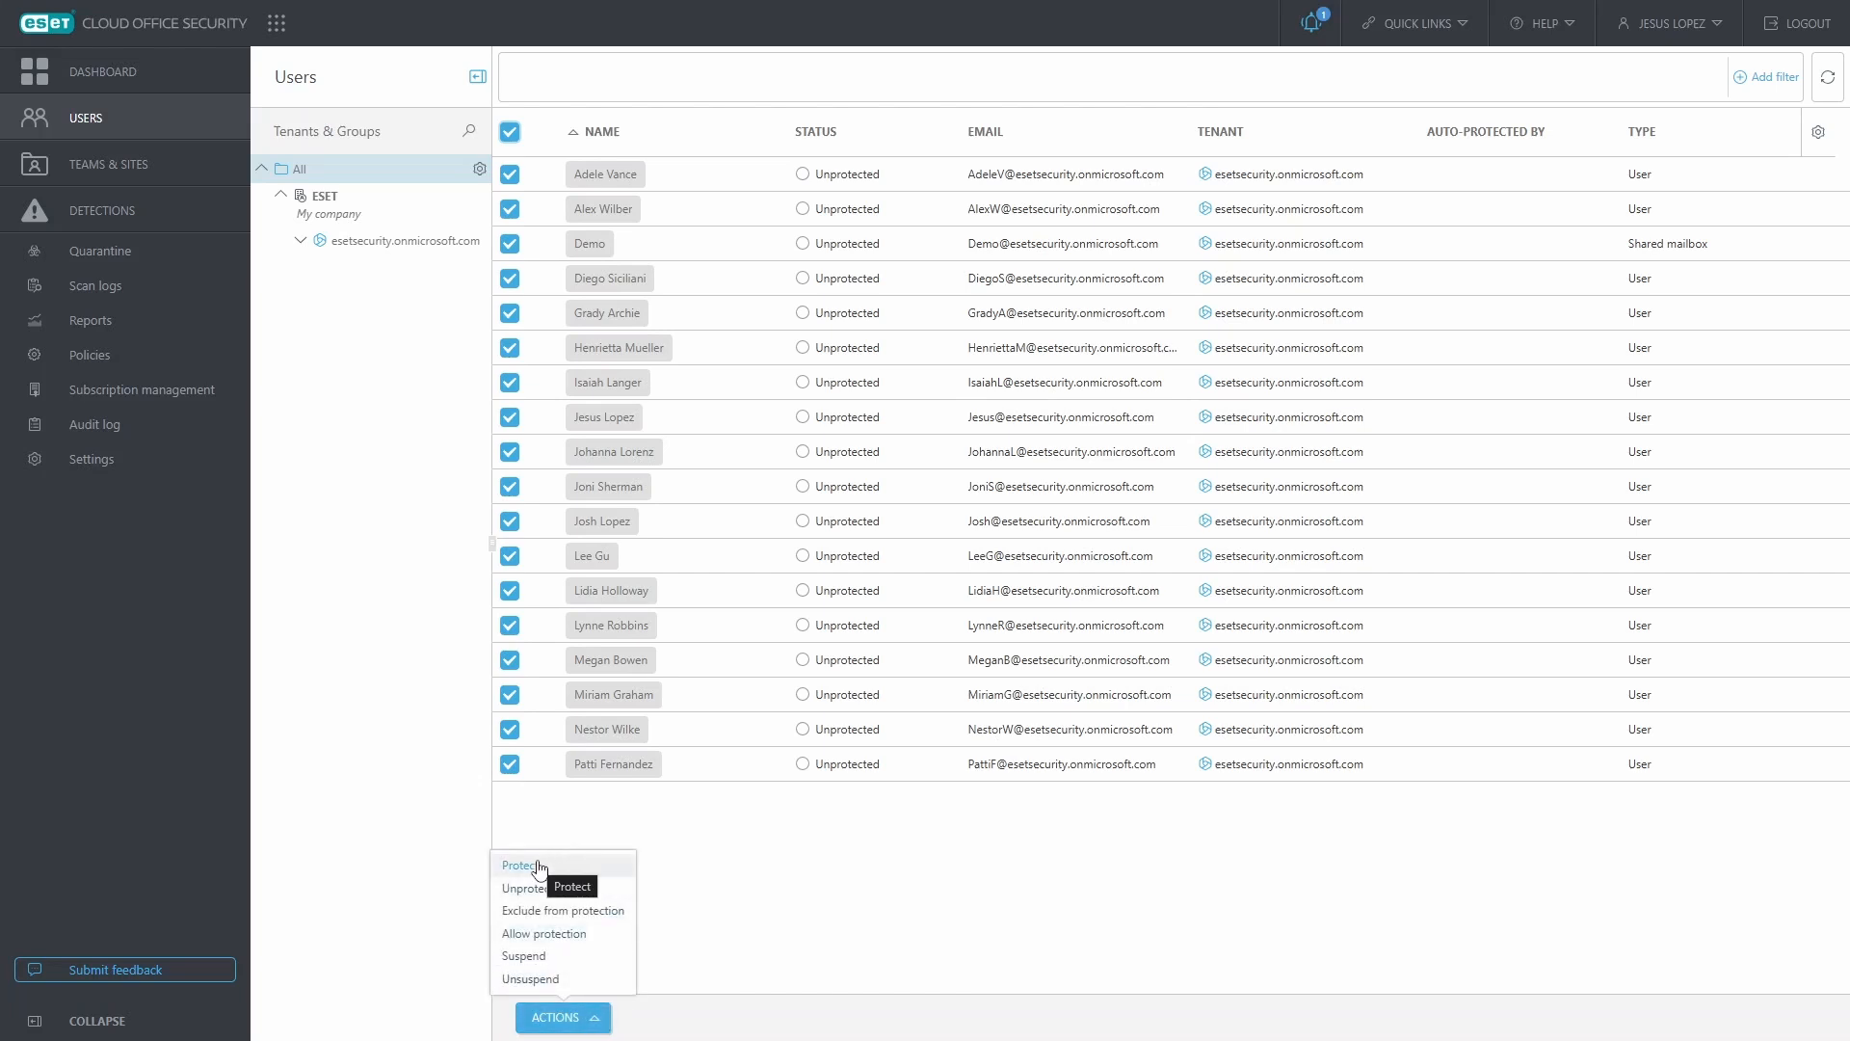
pyautogui.click(738, 862)
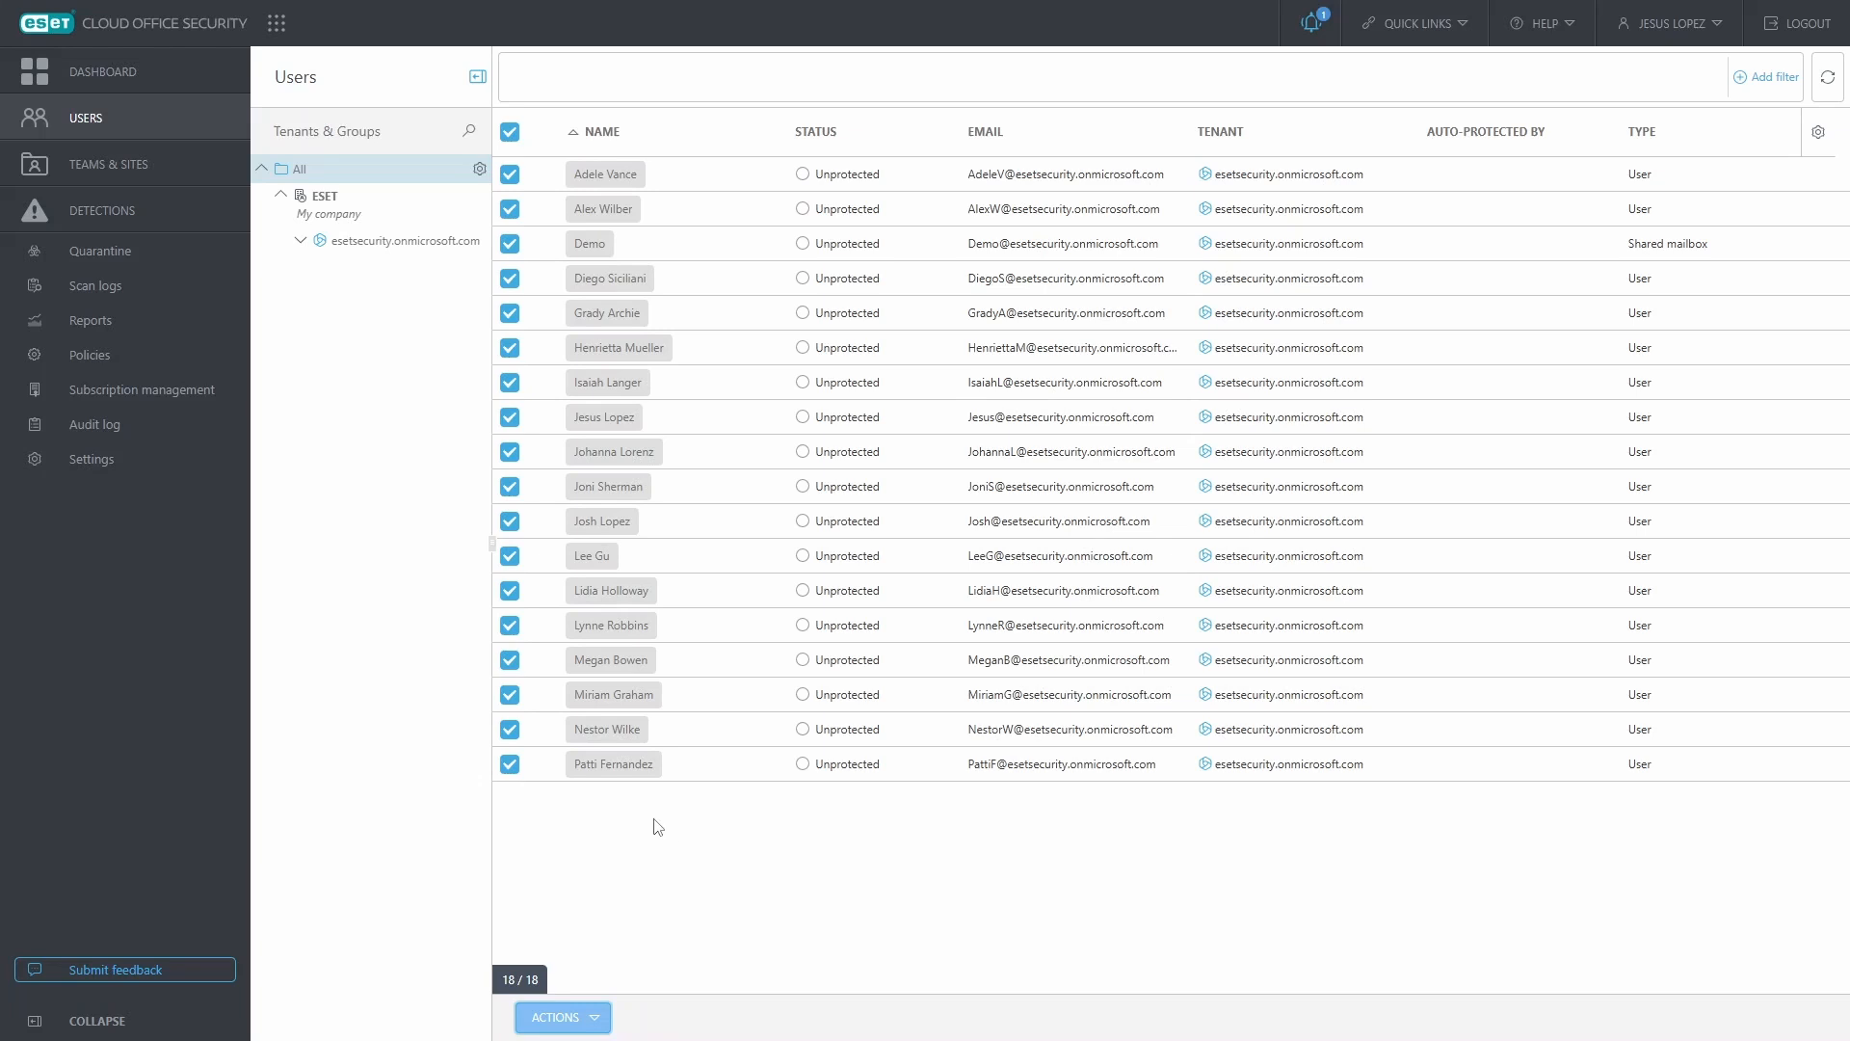
# Step: Switch to Secure Authentication and show its component installers
pyautogui.click(278, 25)
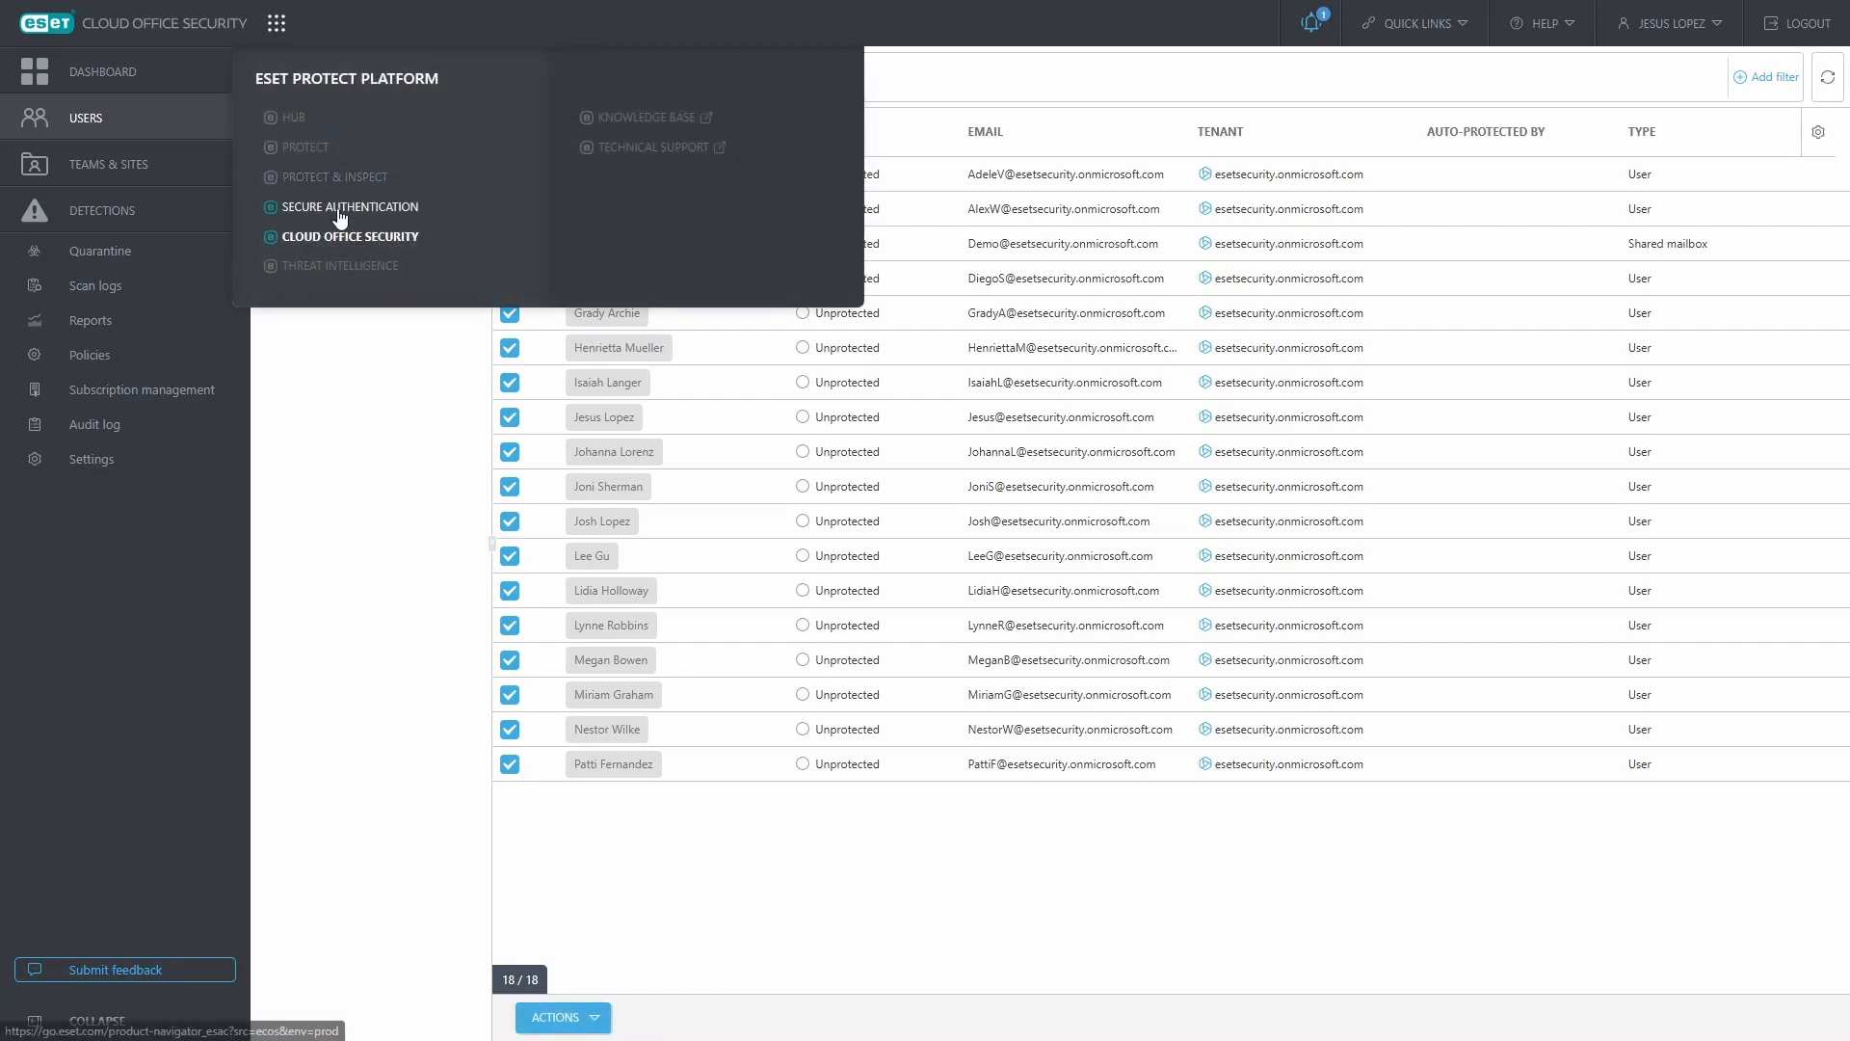
pyautogui.click(392, 217)
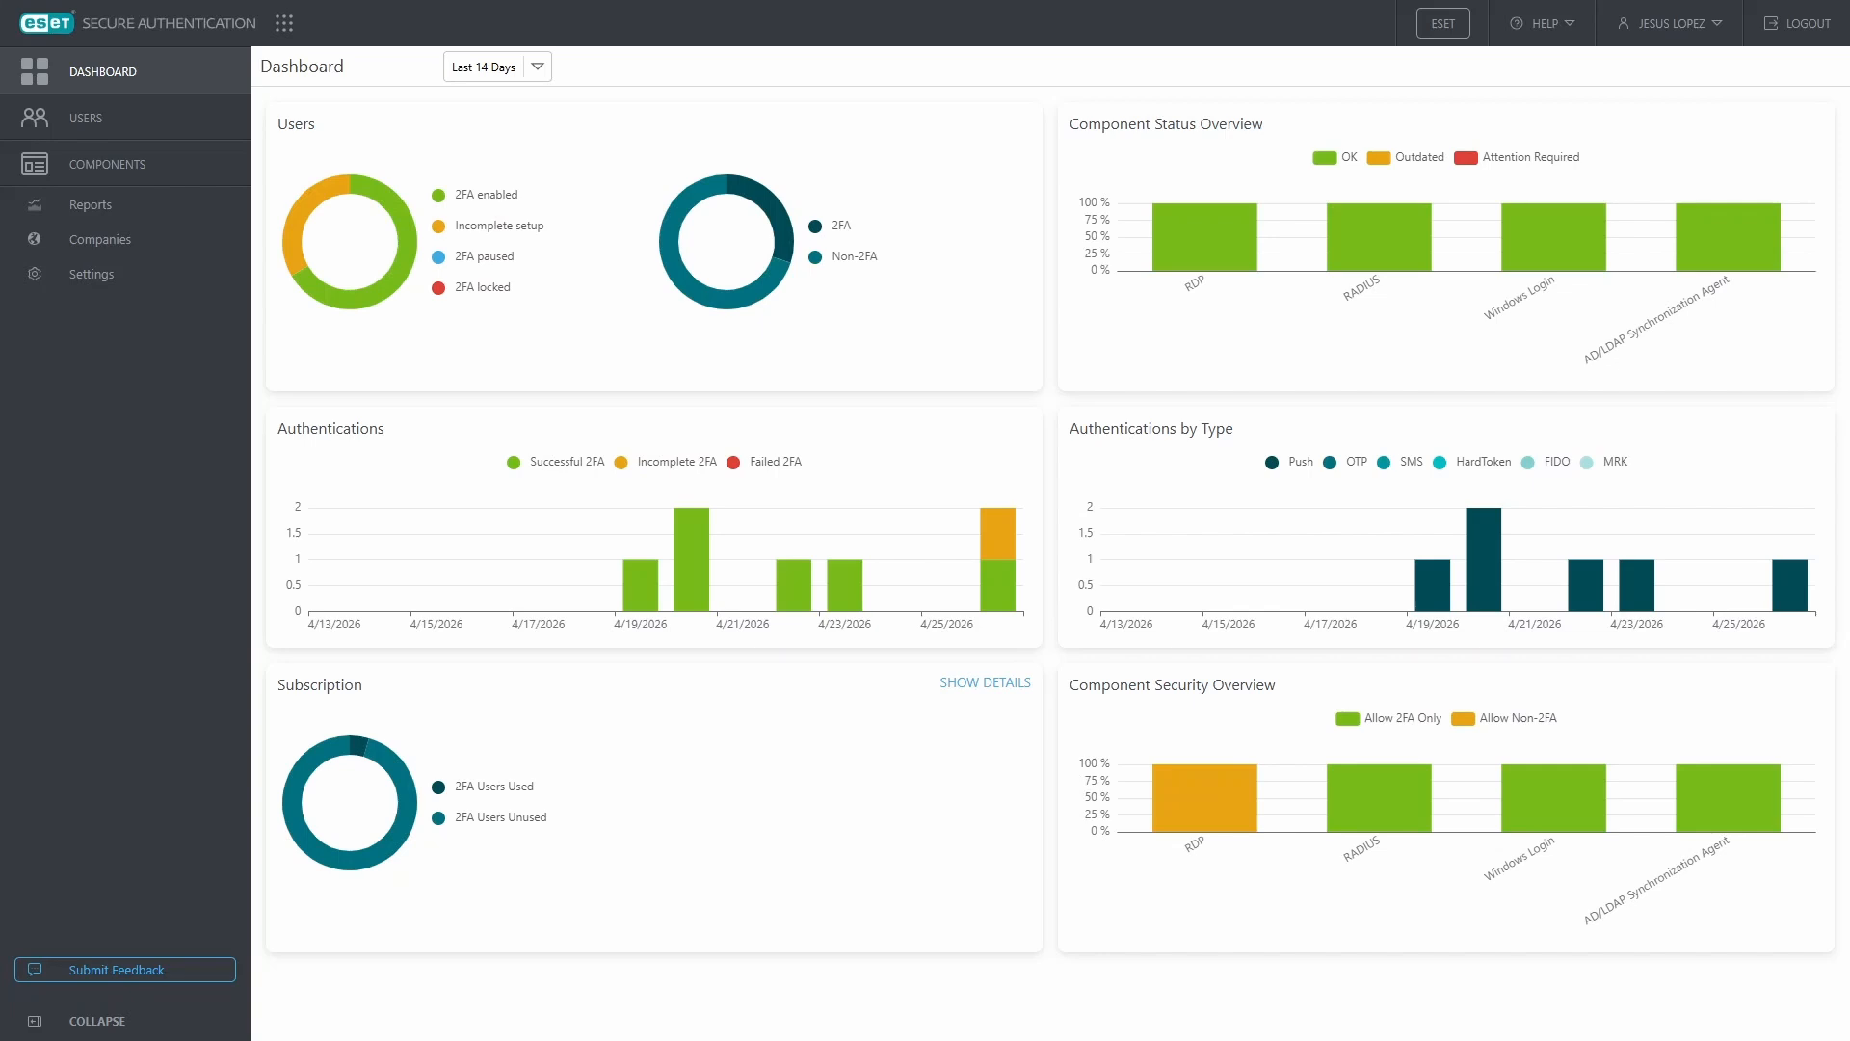
pyautogui.click(133, 169)
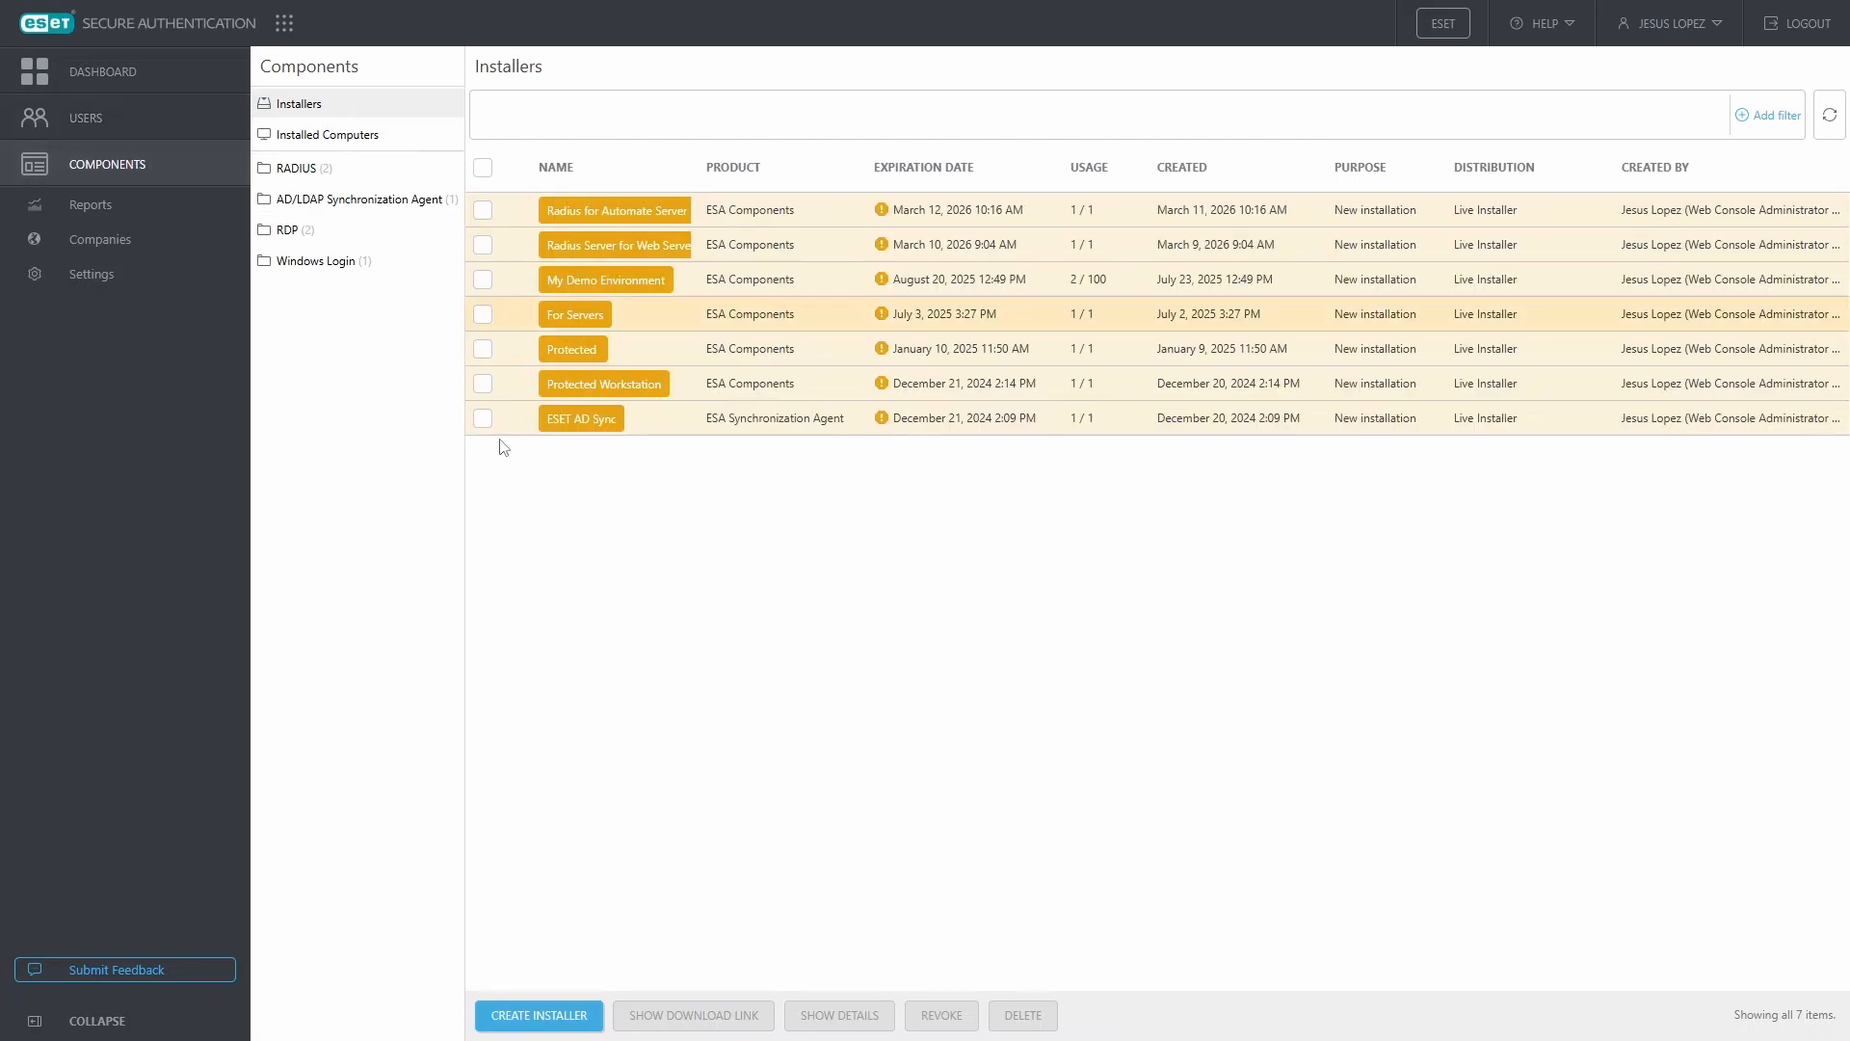
# Step: Create a live installer named Ad Sync Agent for new installation of the ESET Secure Authentication Synchronization Agent, and close its download dialog
pyautogui.click(543, 1017)
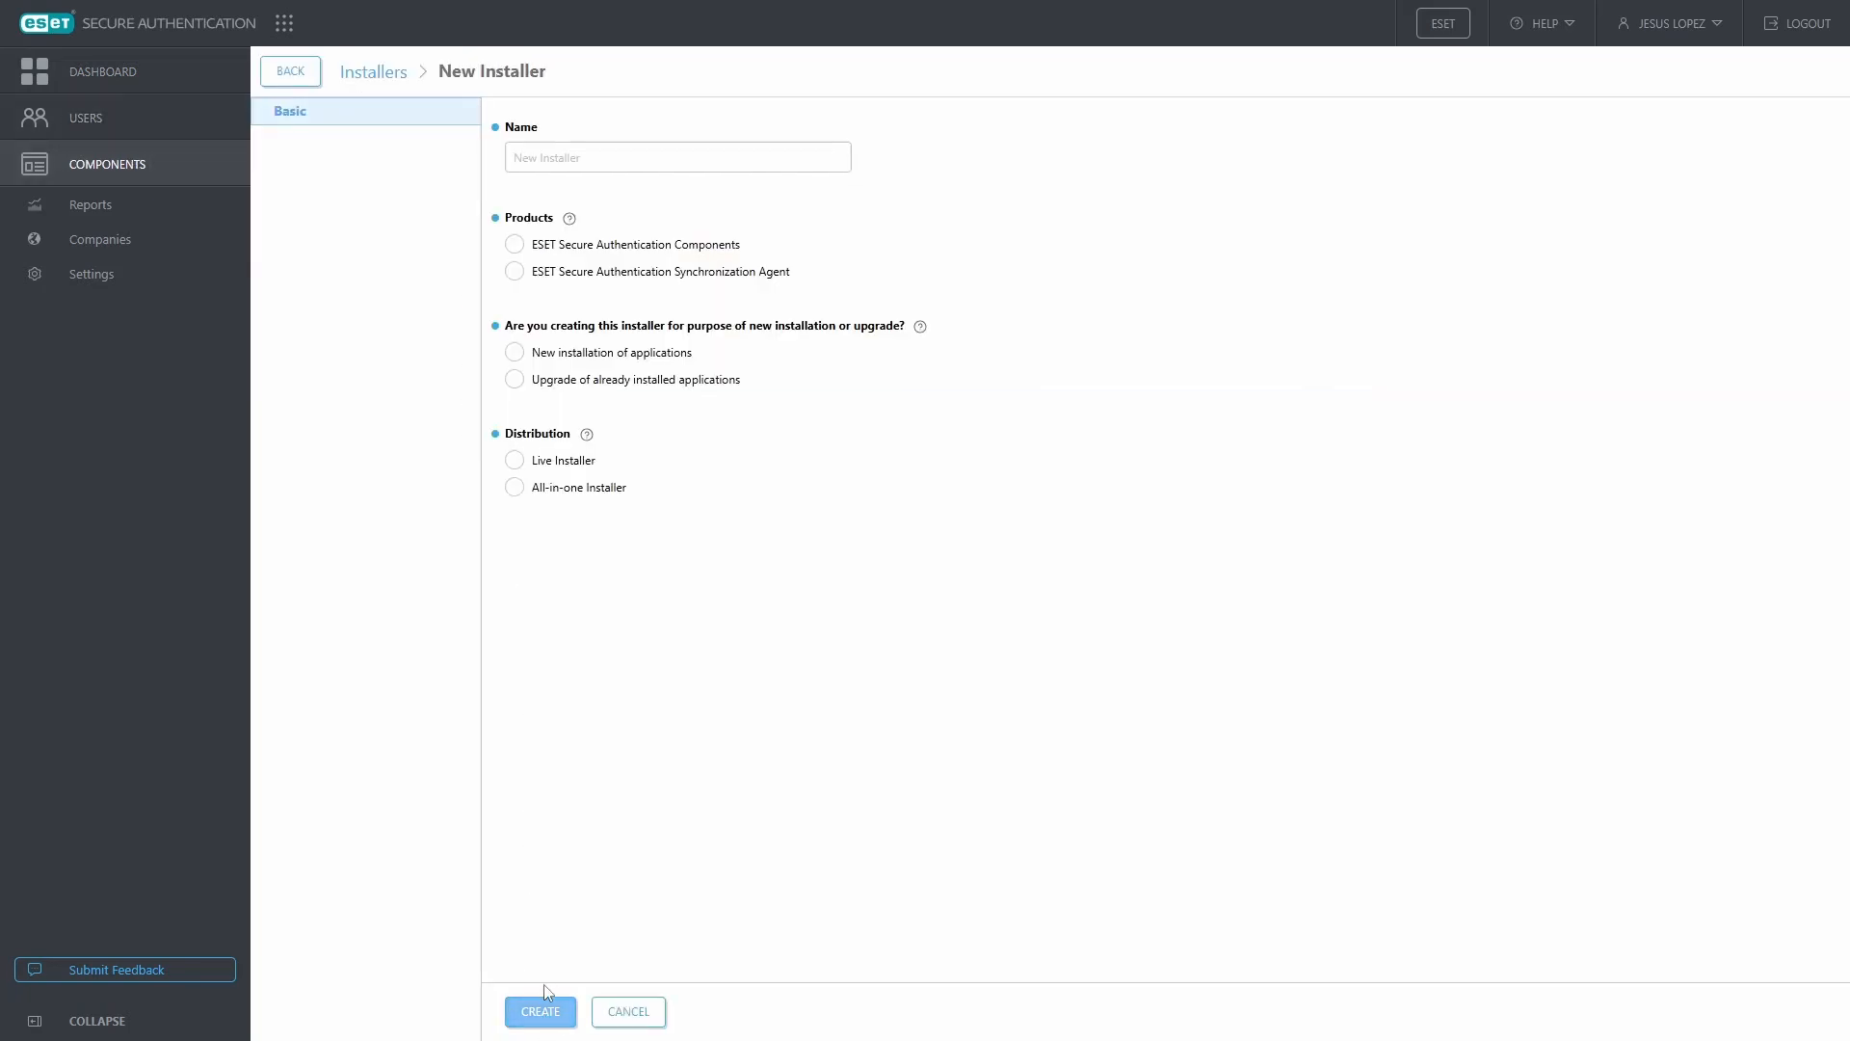
pyautogui.click(579, 158)
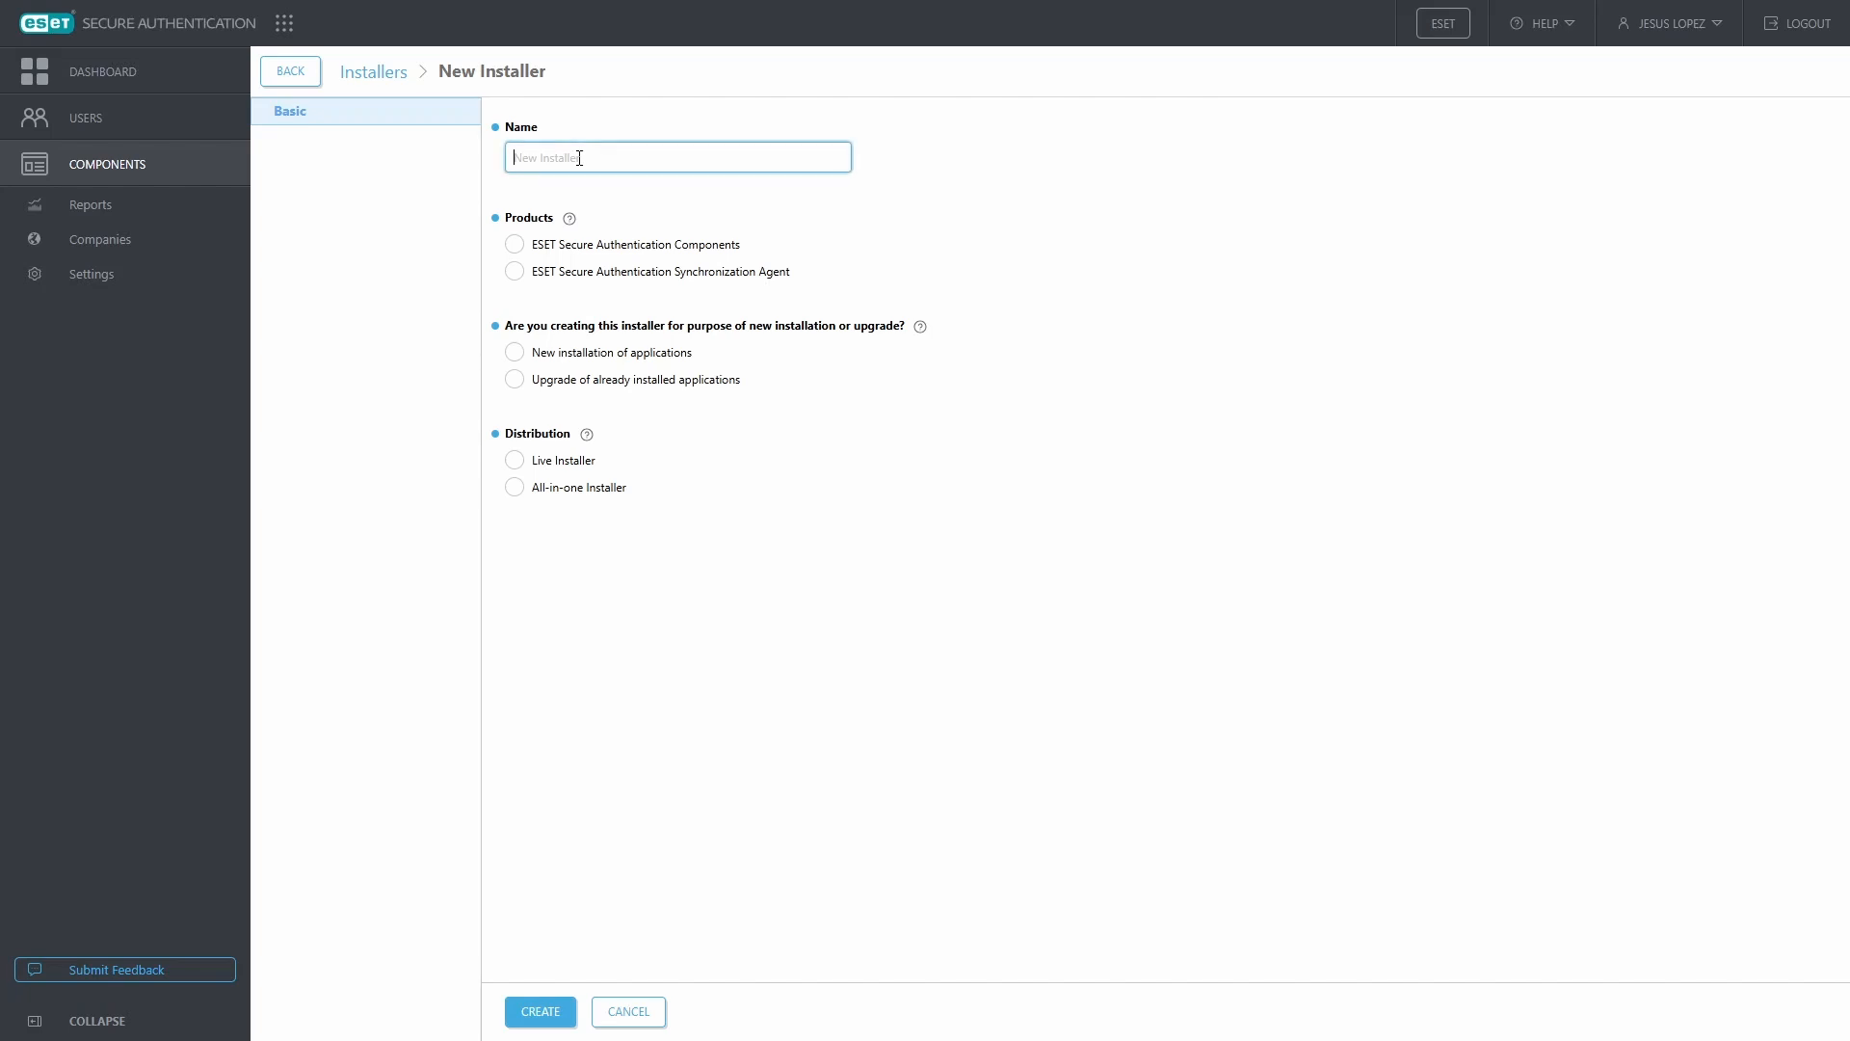
pyautogui.write('Ad Sync Agent')
pyautogui.click(571, 279)
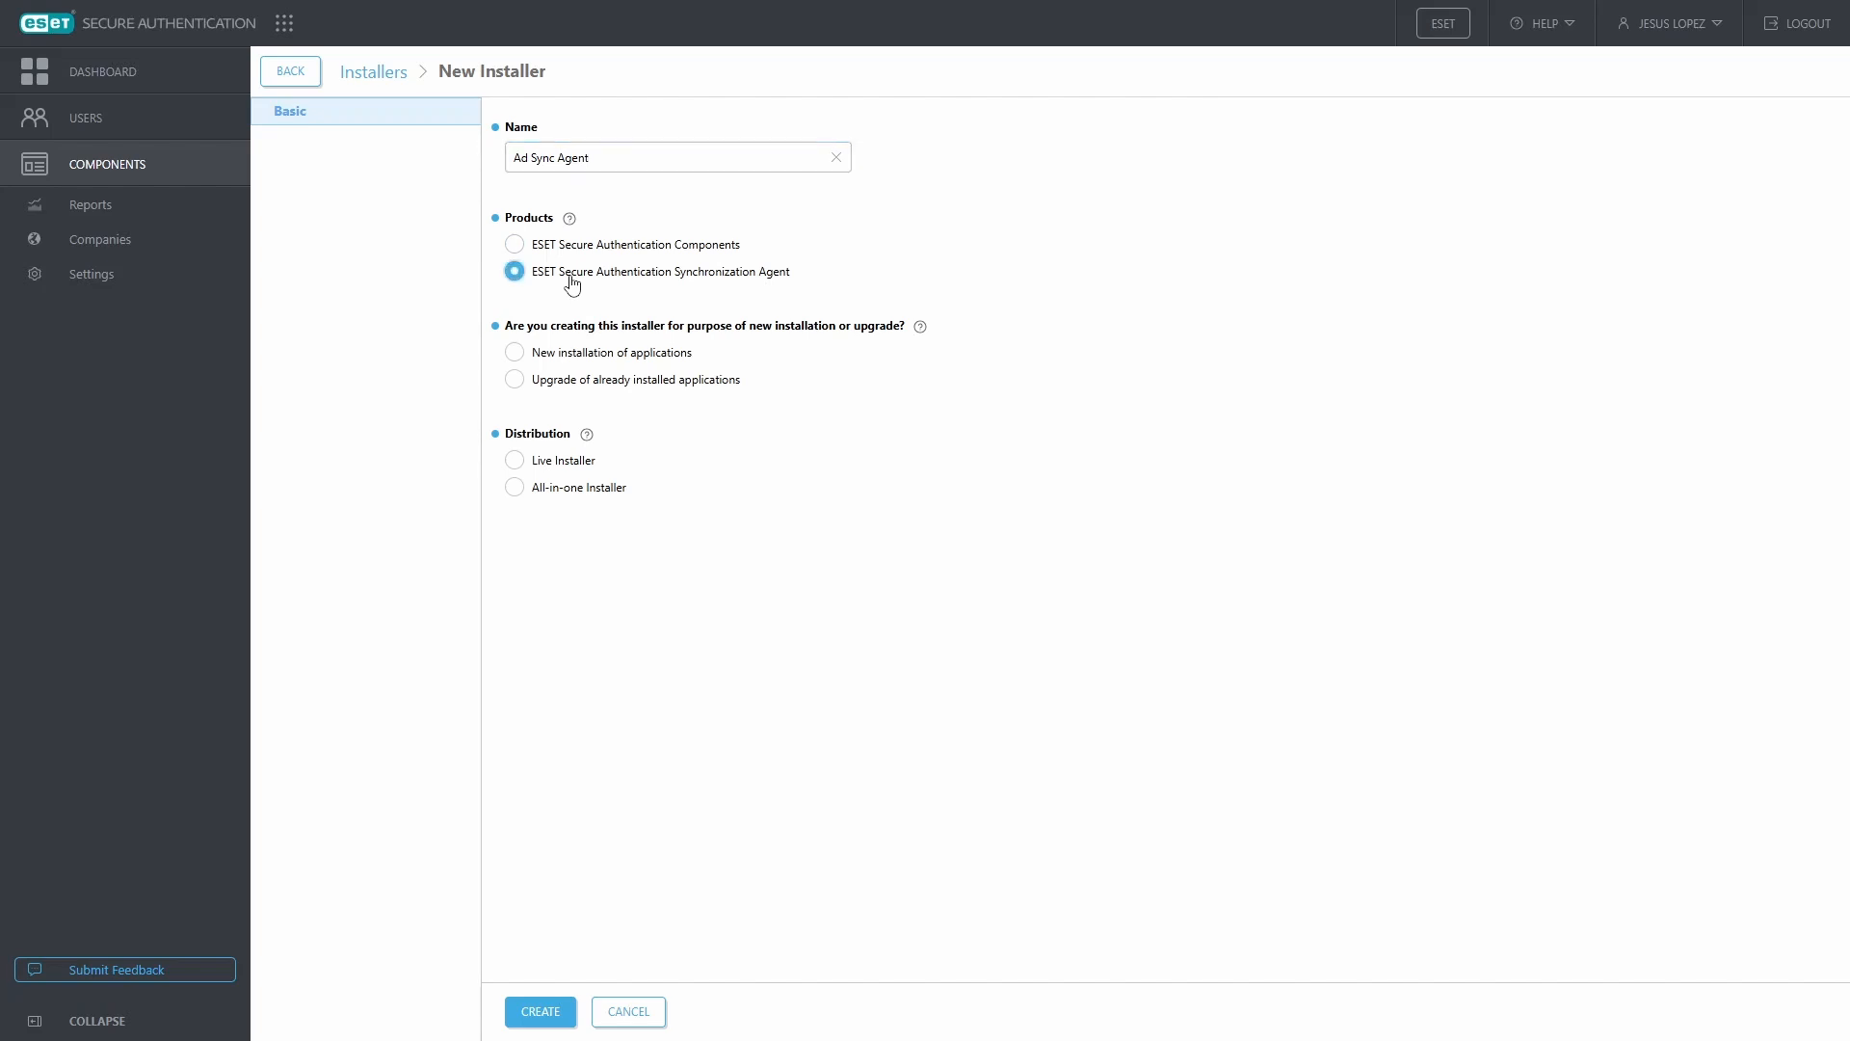
pyautogui.click(550, 359)
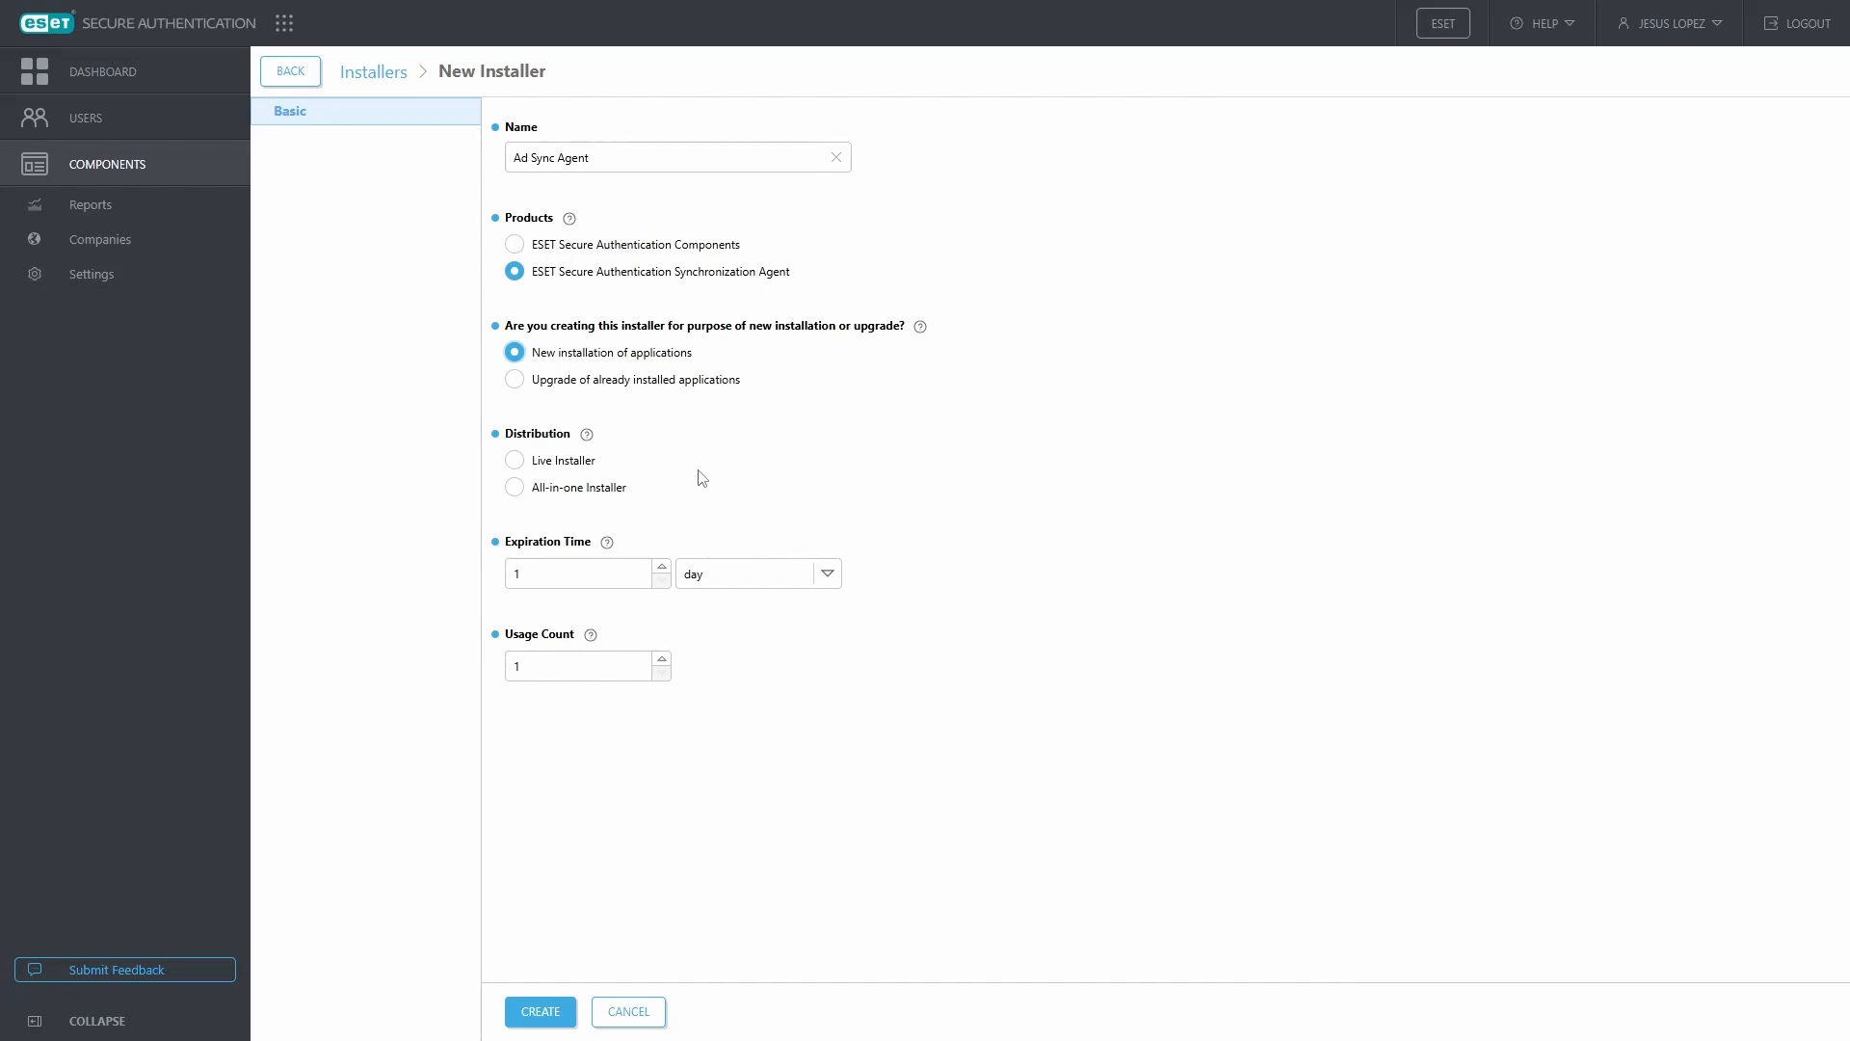
pyautogui.click(532, 468)
pyautogui.click(546, 671)
pyautogui.click(536, 1026)
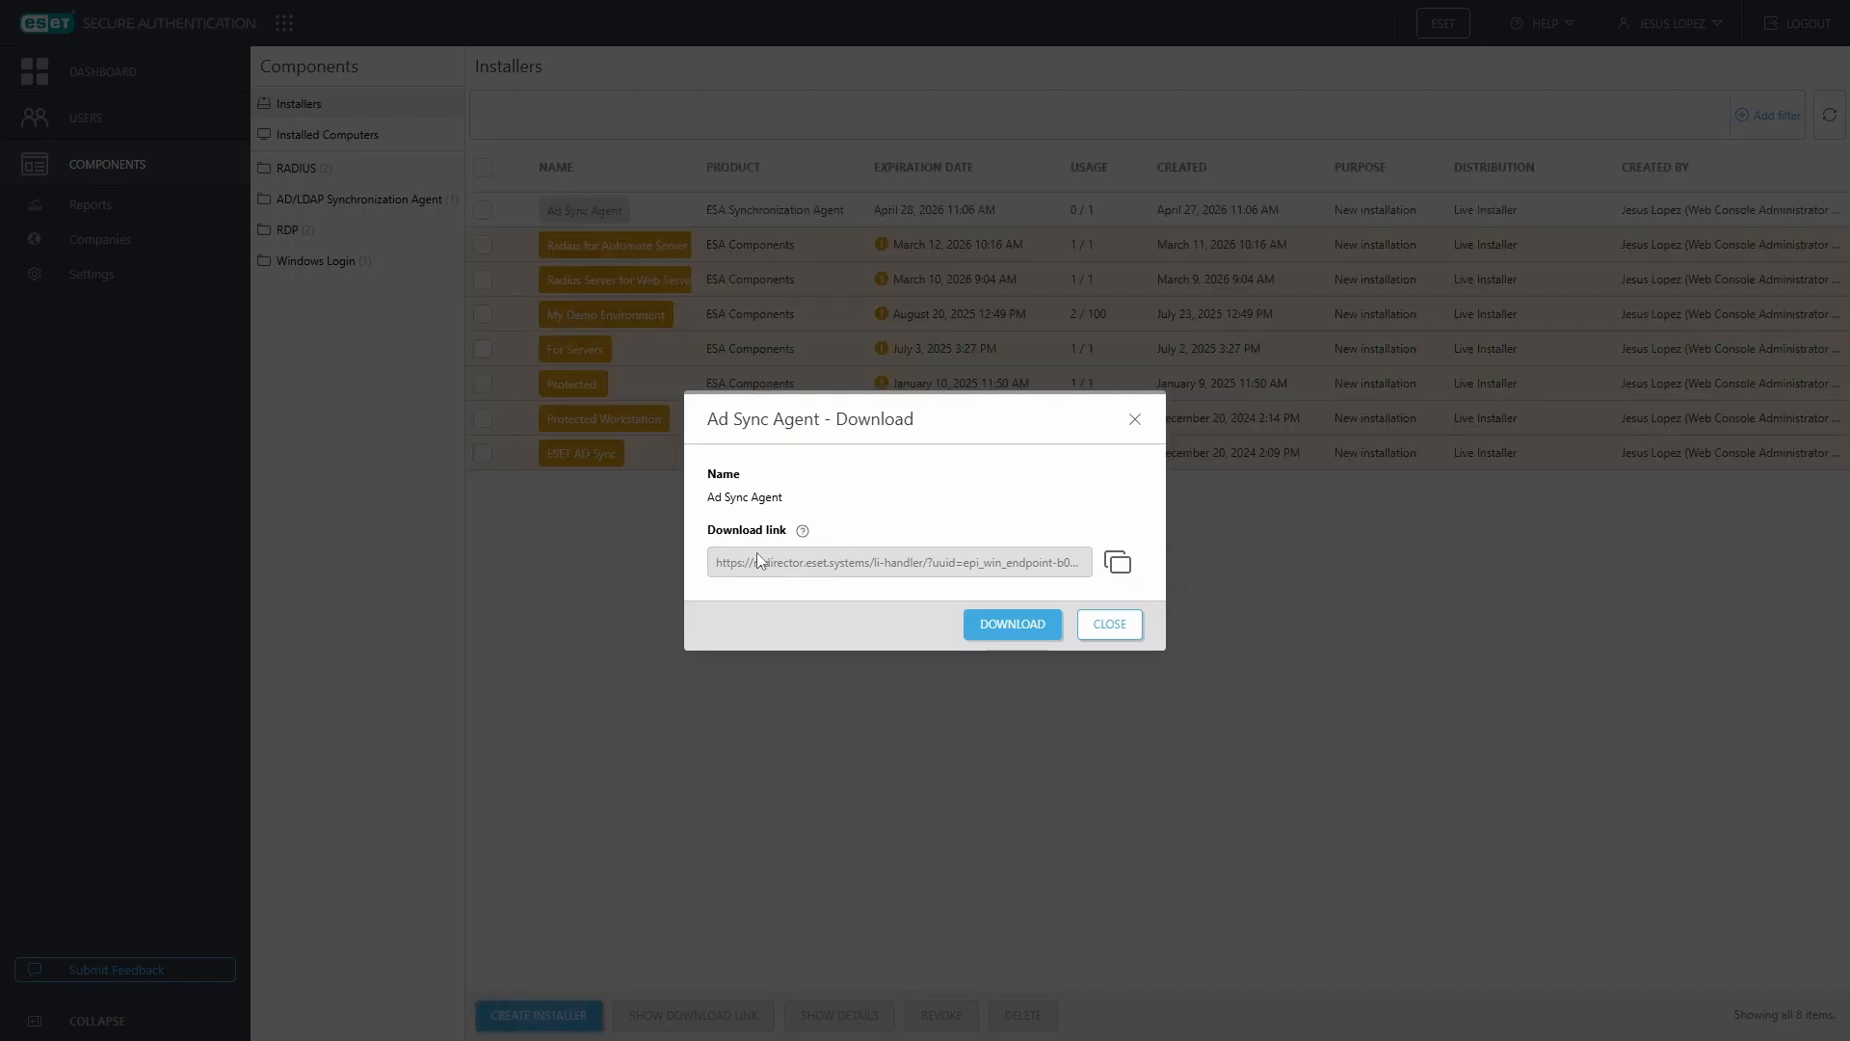
pyautogui.click(1115, 627)
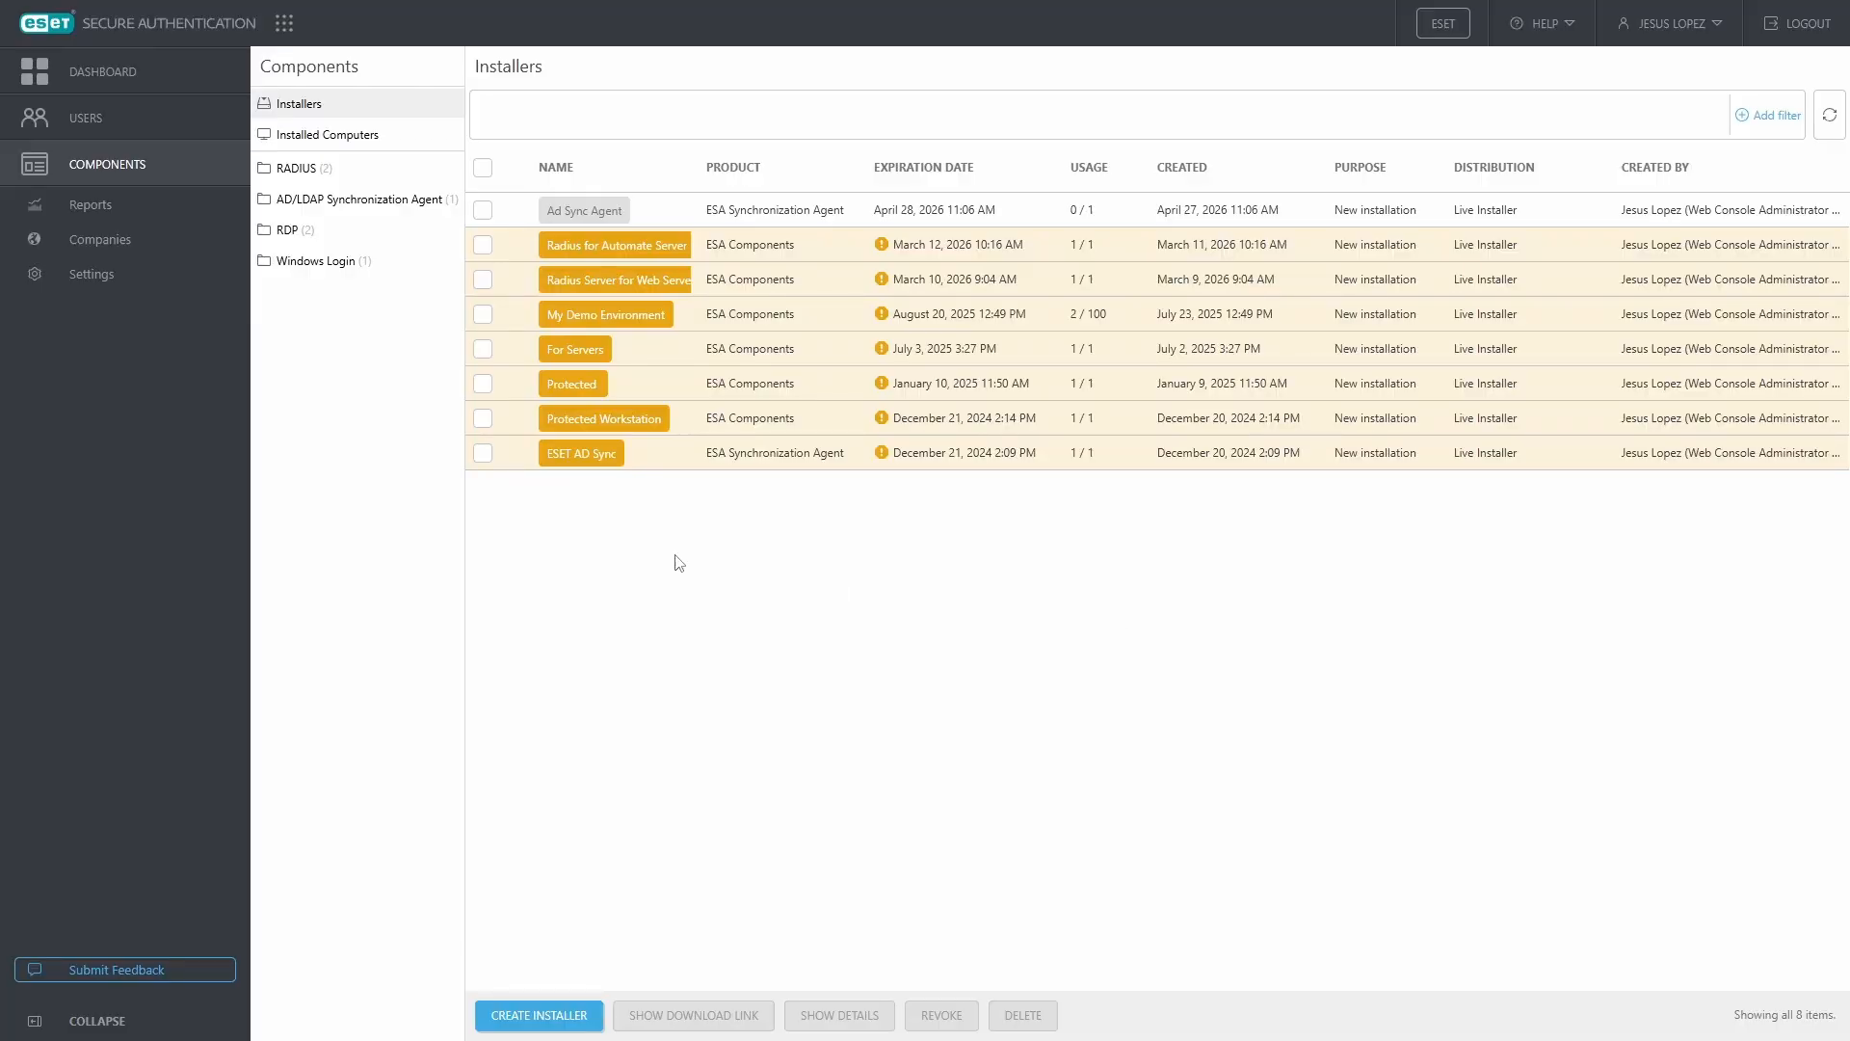
# Step: Check the two-factor authentication status of the users in the esetsecurity.local realm
pyautogui.click(111, 115)
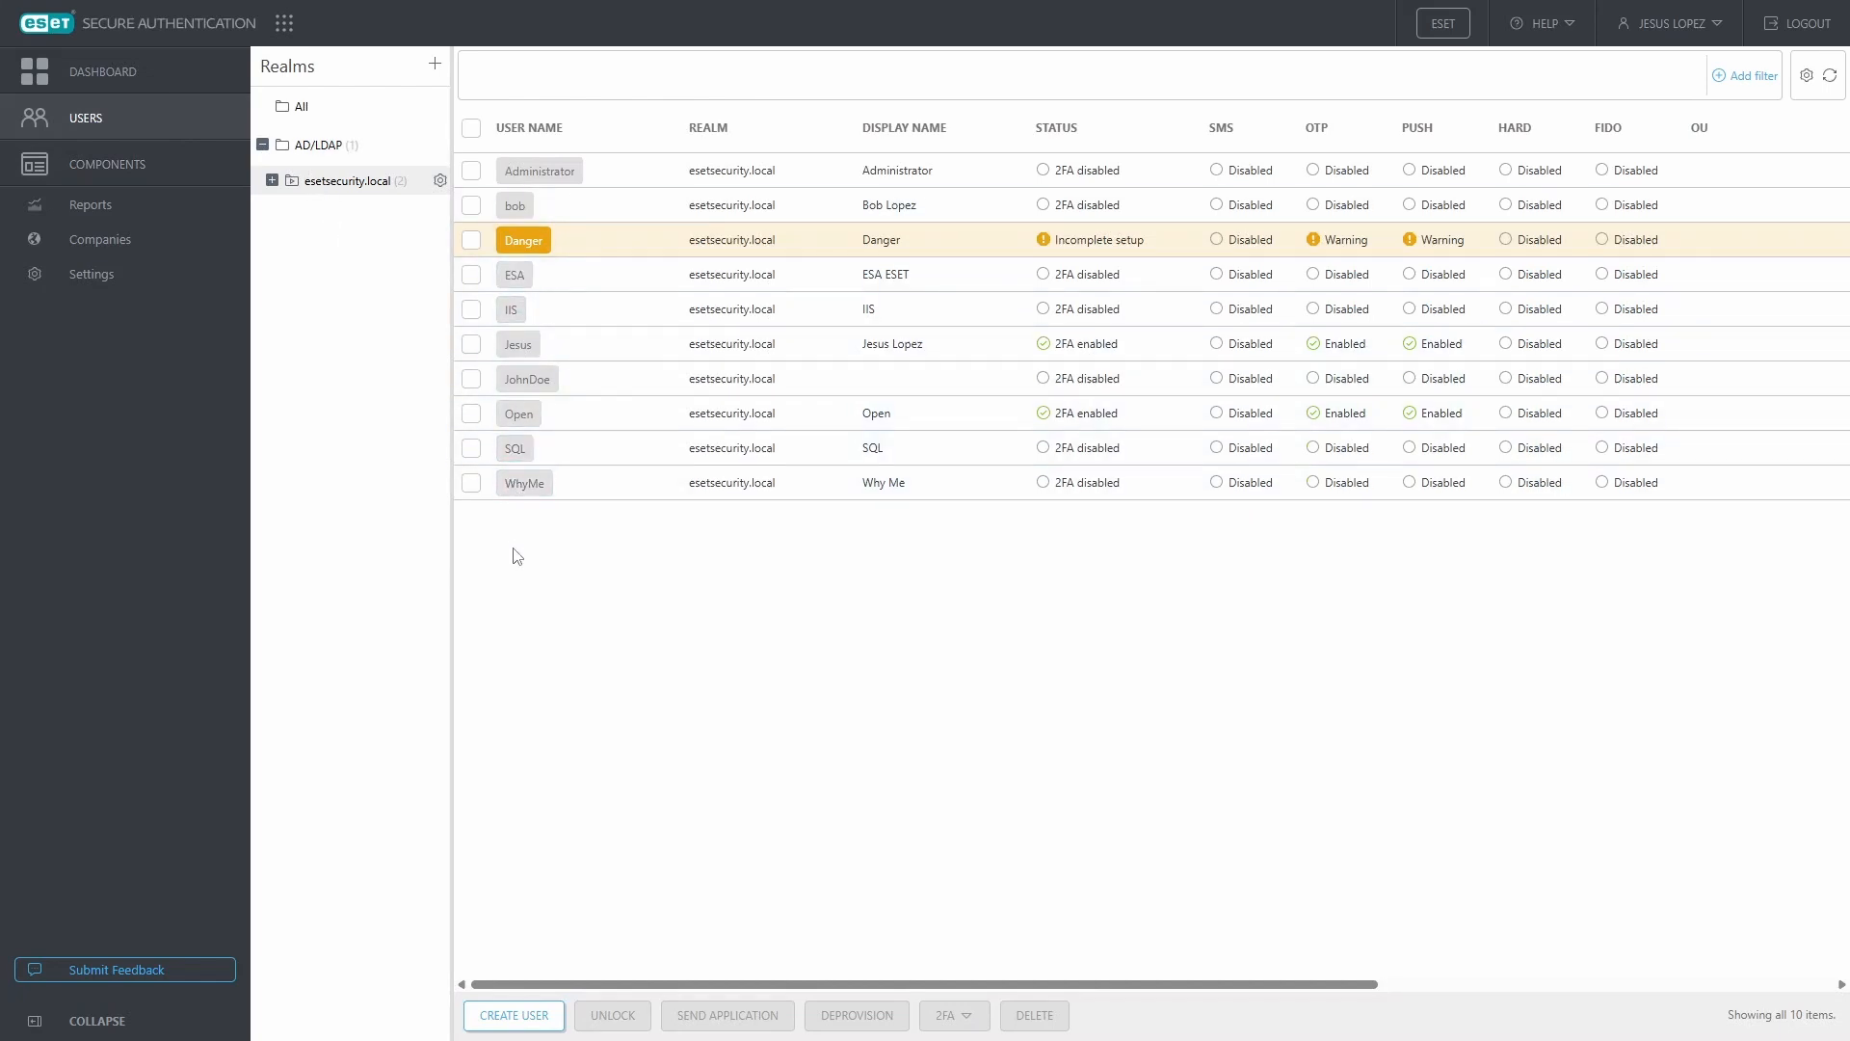
# Step: Set up a new installer named Windows Login and RDP for Machine: ESET Secure Authentication Components, new installation, live installer
pyautogui.click(135, 169)
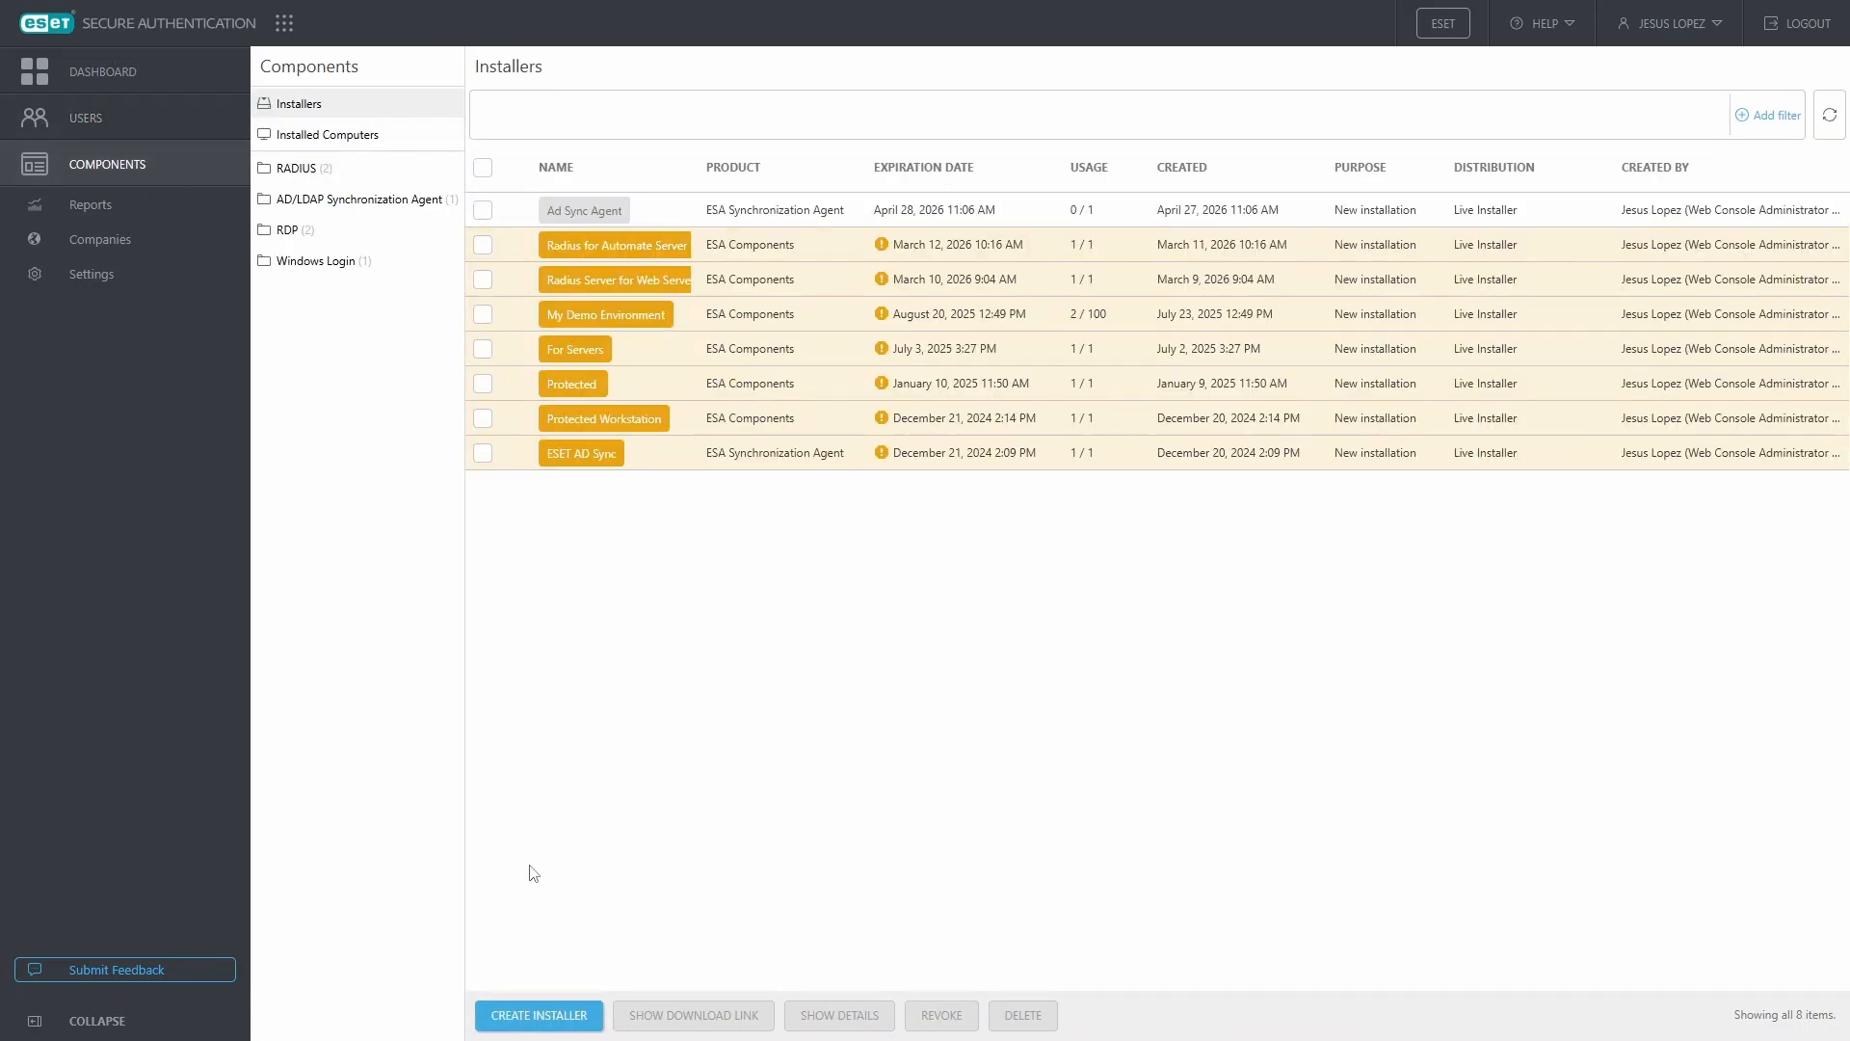
pyautogui.click(538, 1016)
pyautogui.click(571, 160)
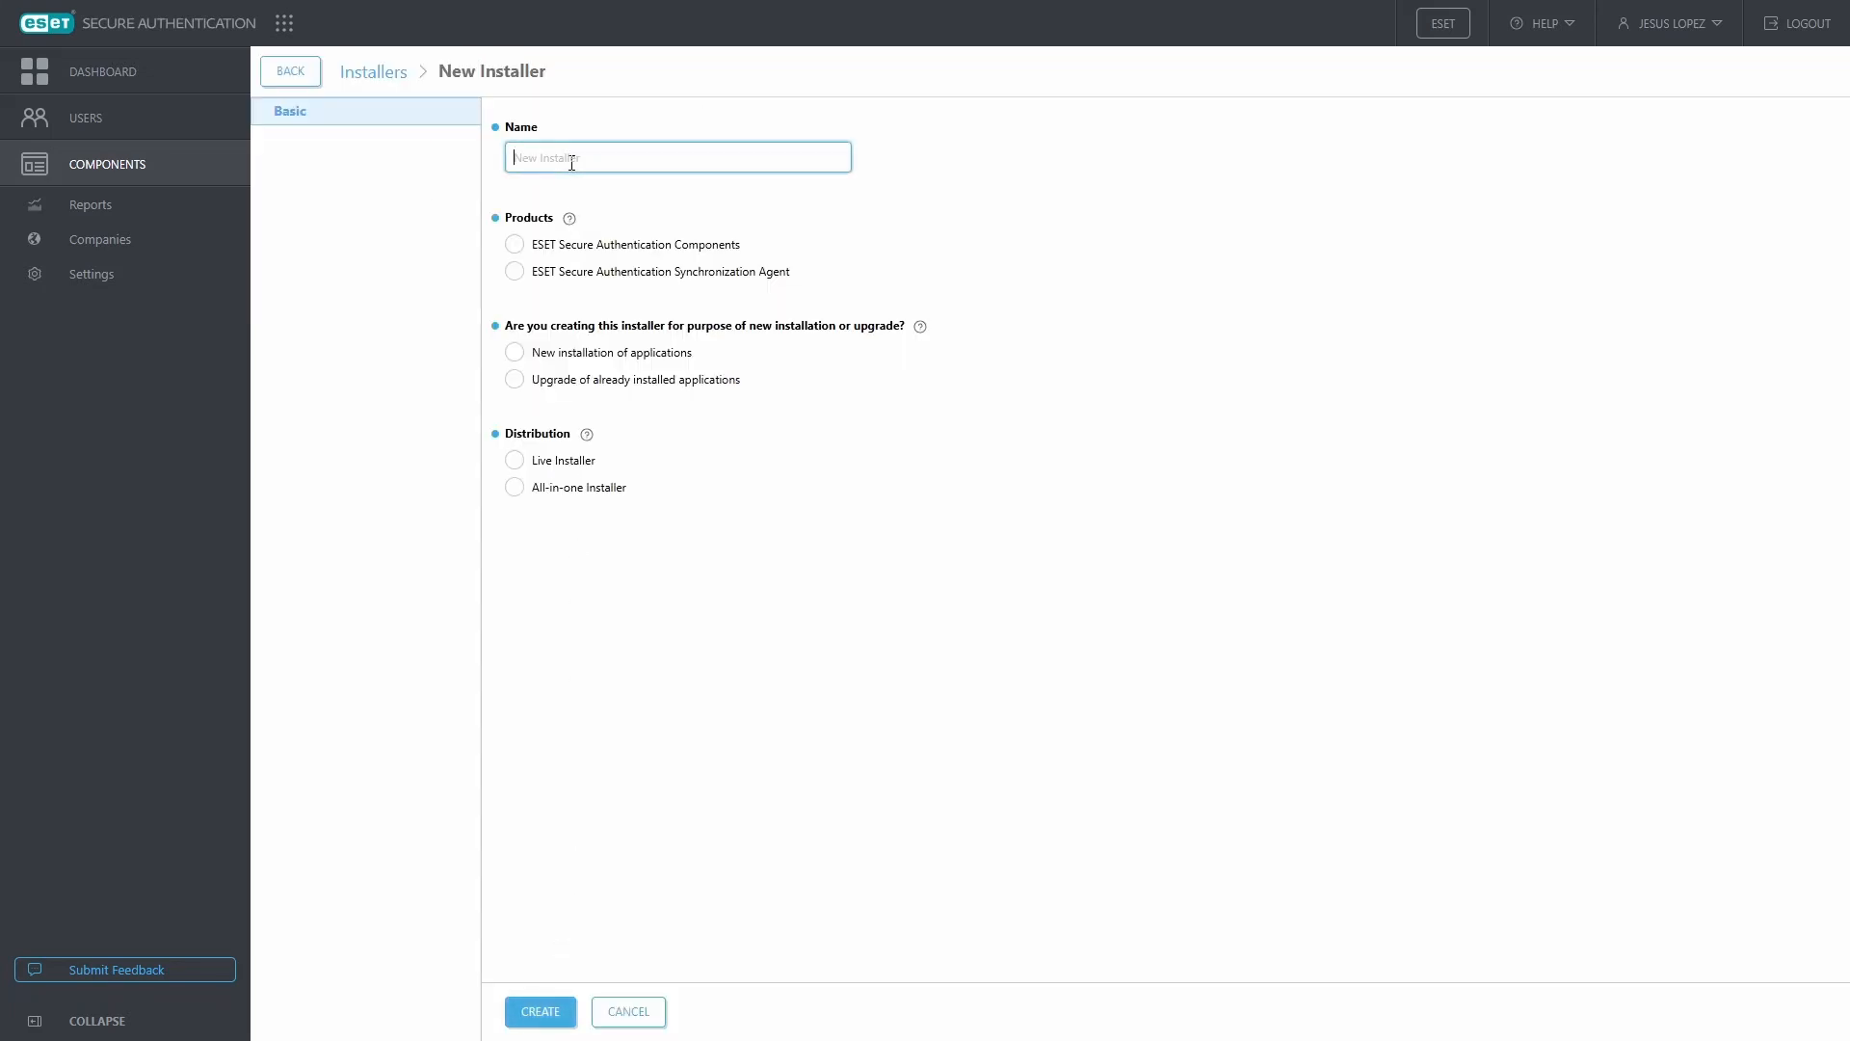
pyautogui.write('Windows Login and RDP for Machine')
pyautogui.click(545, 252)
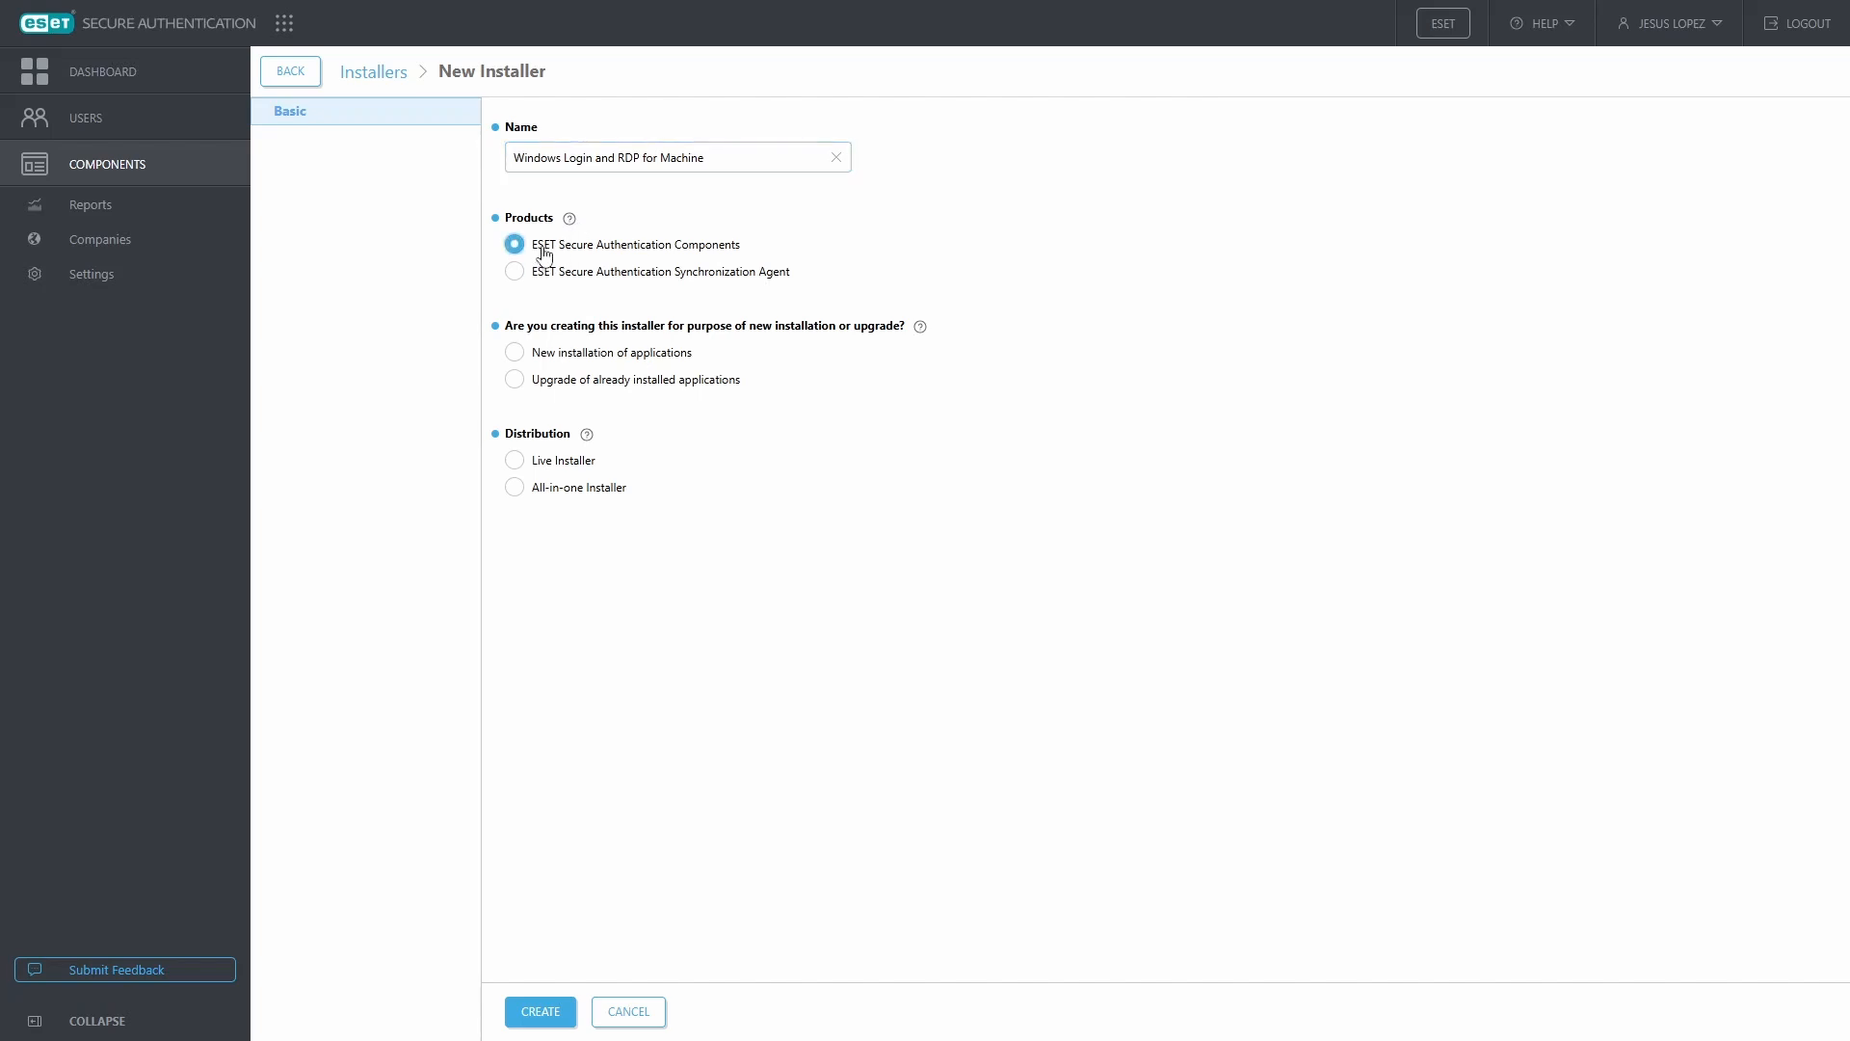
pyautogui.click(556, 357)
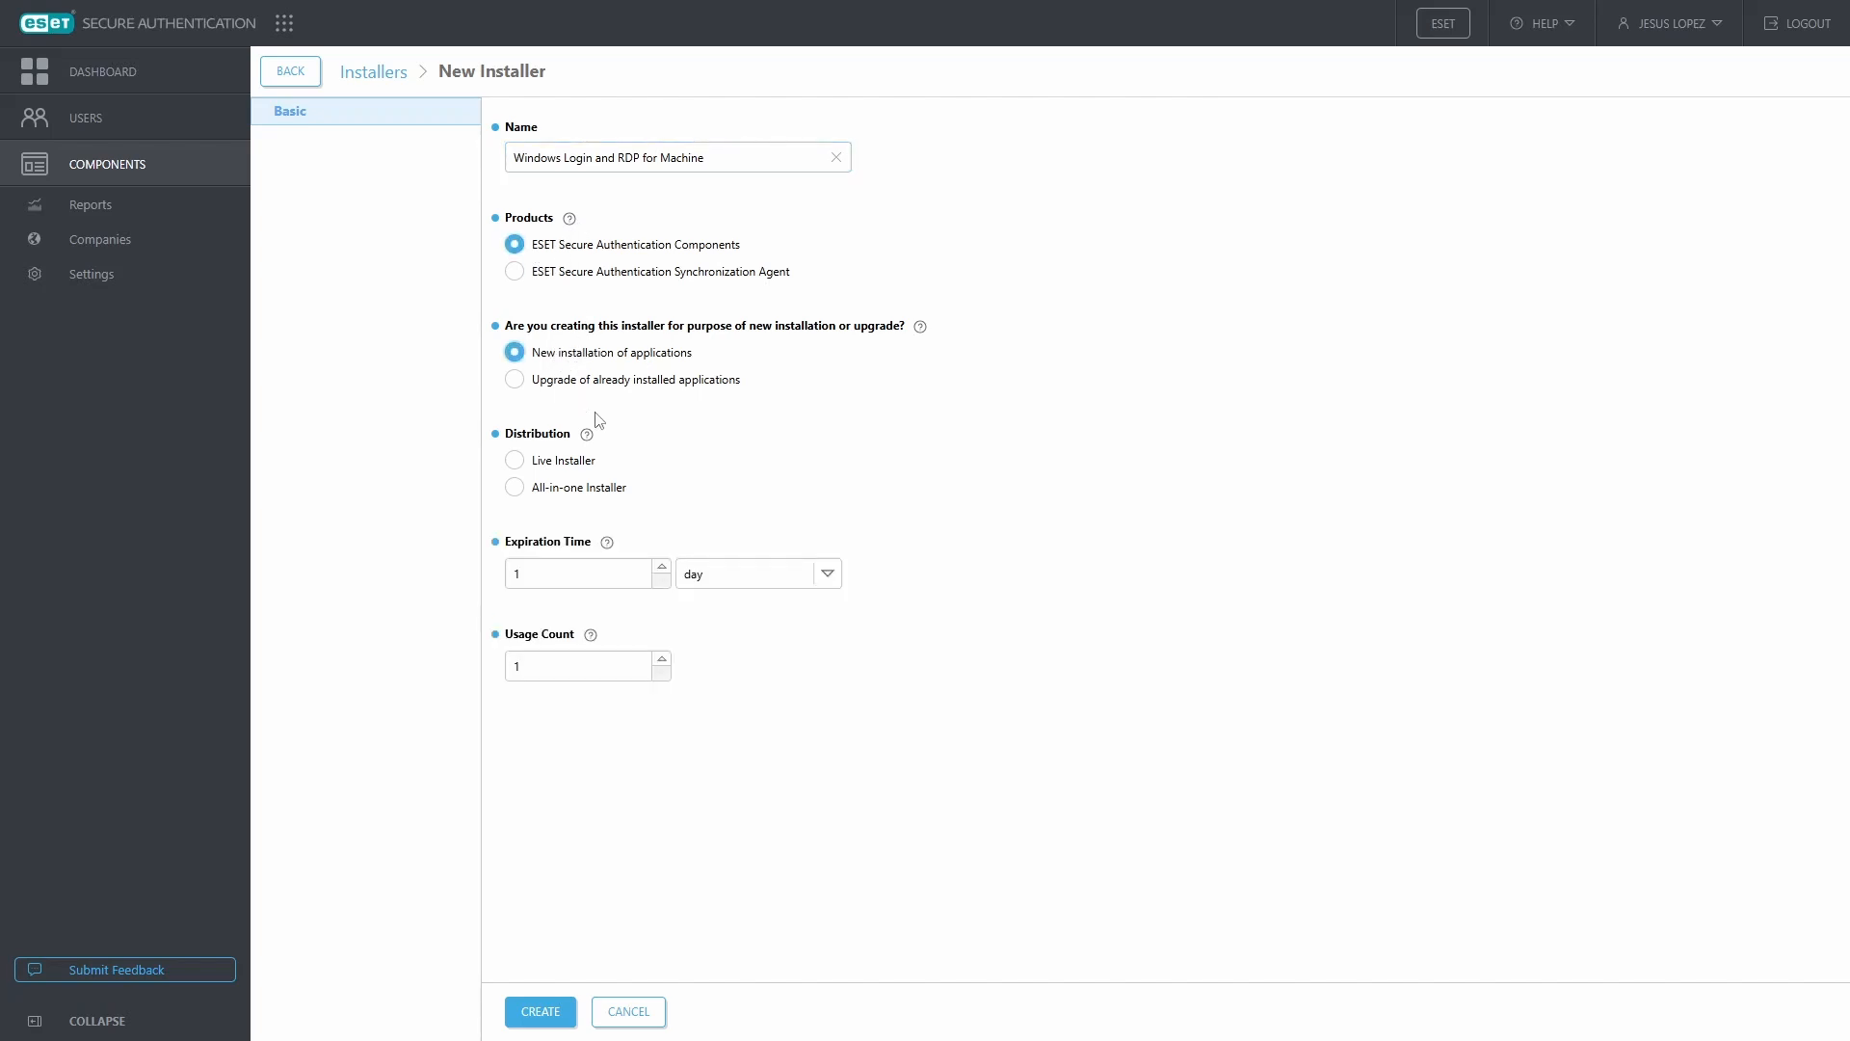
pyautogui.click(549, 468)
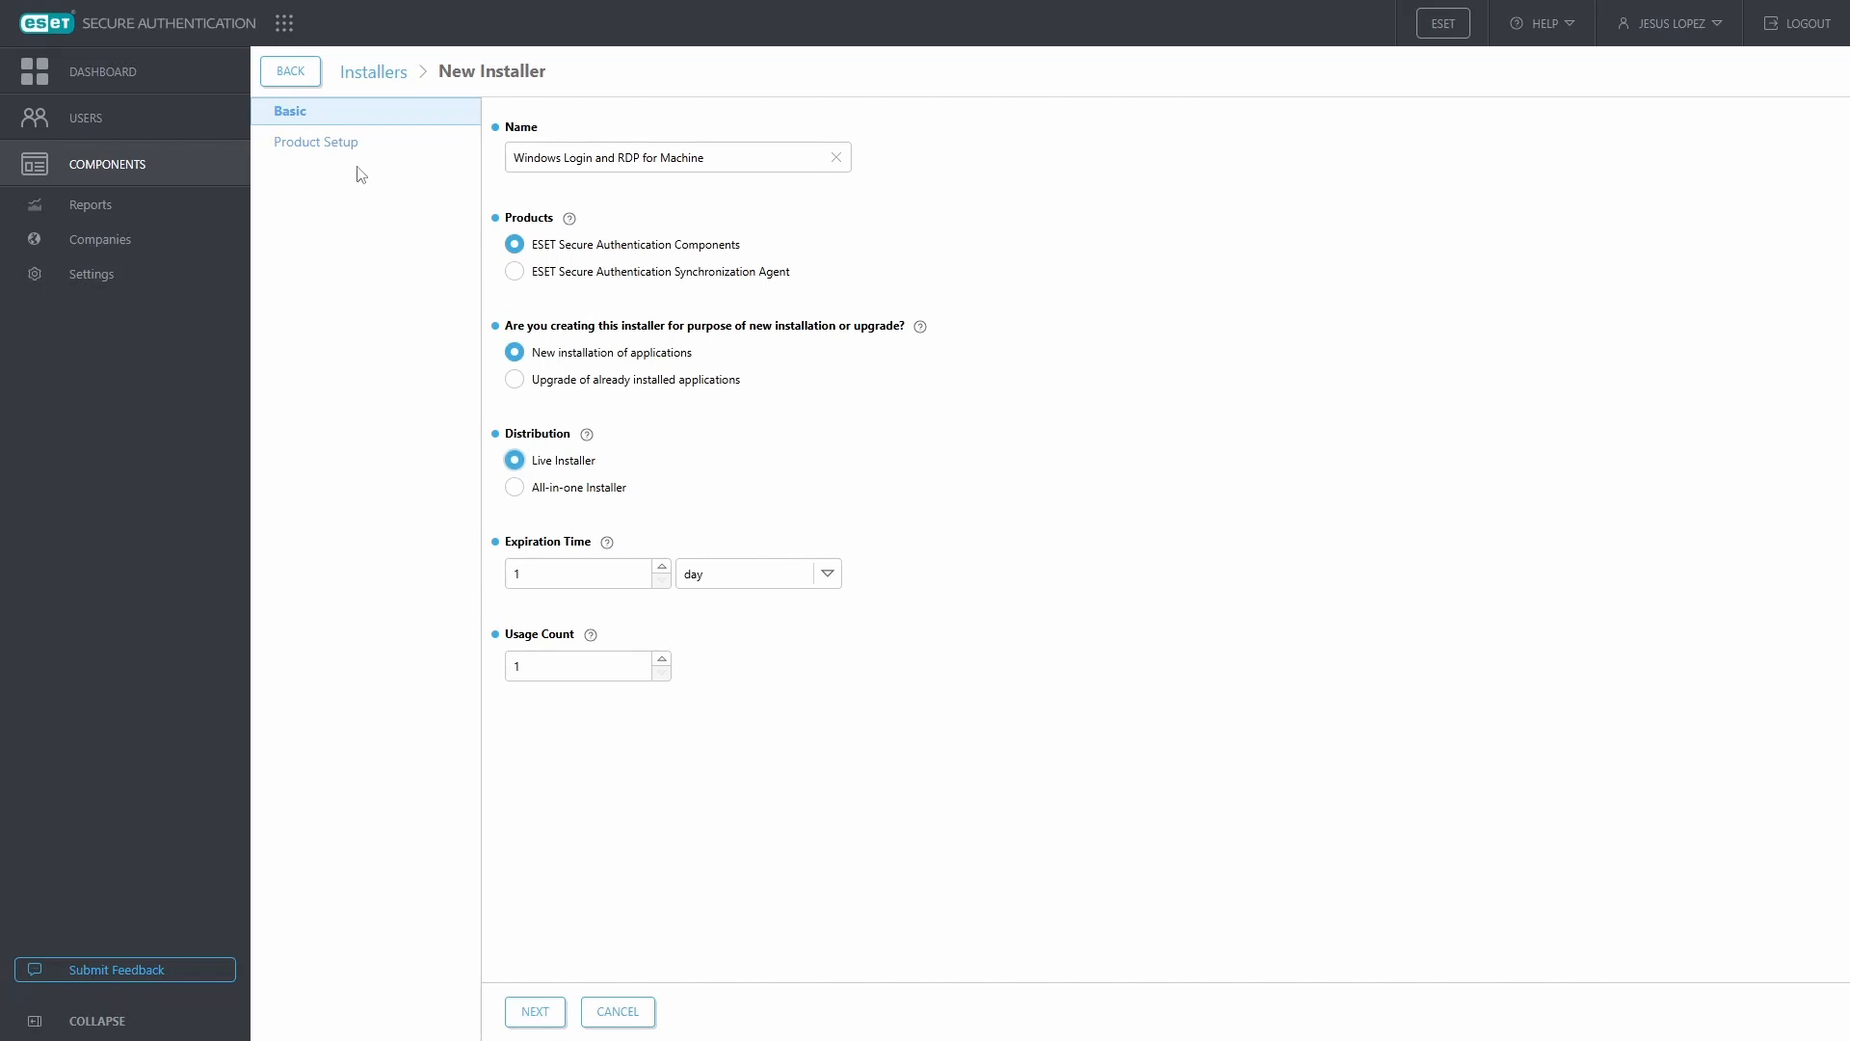
# Step: Include the Windows Login and Remote Desktop components, create the installer, and close its download dialog
pyautogui.click(318, 143)
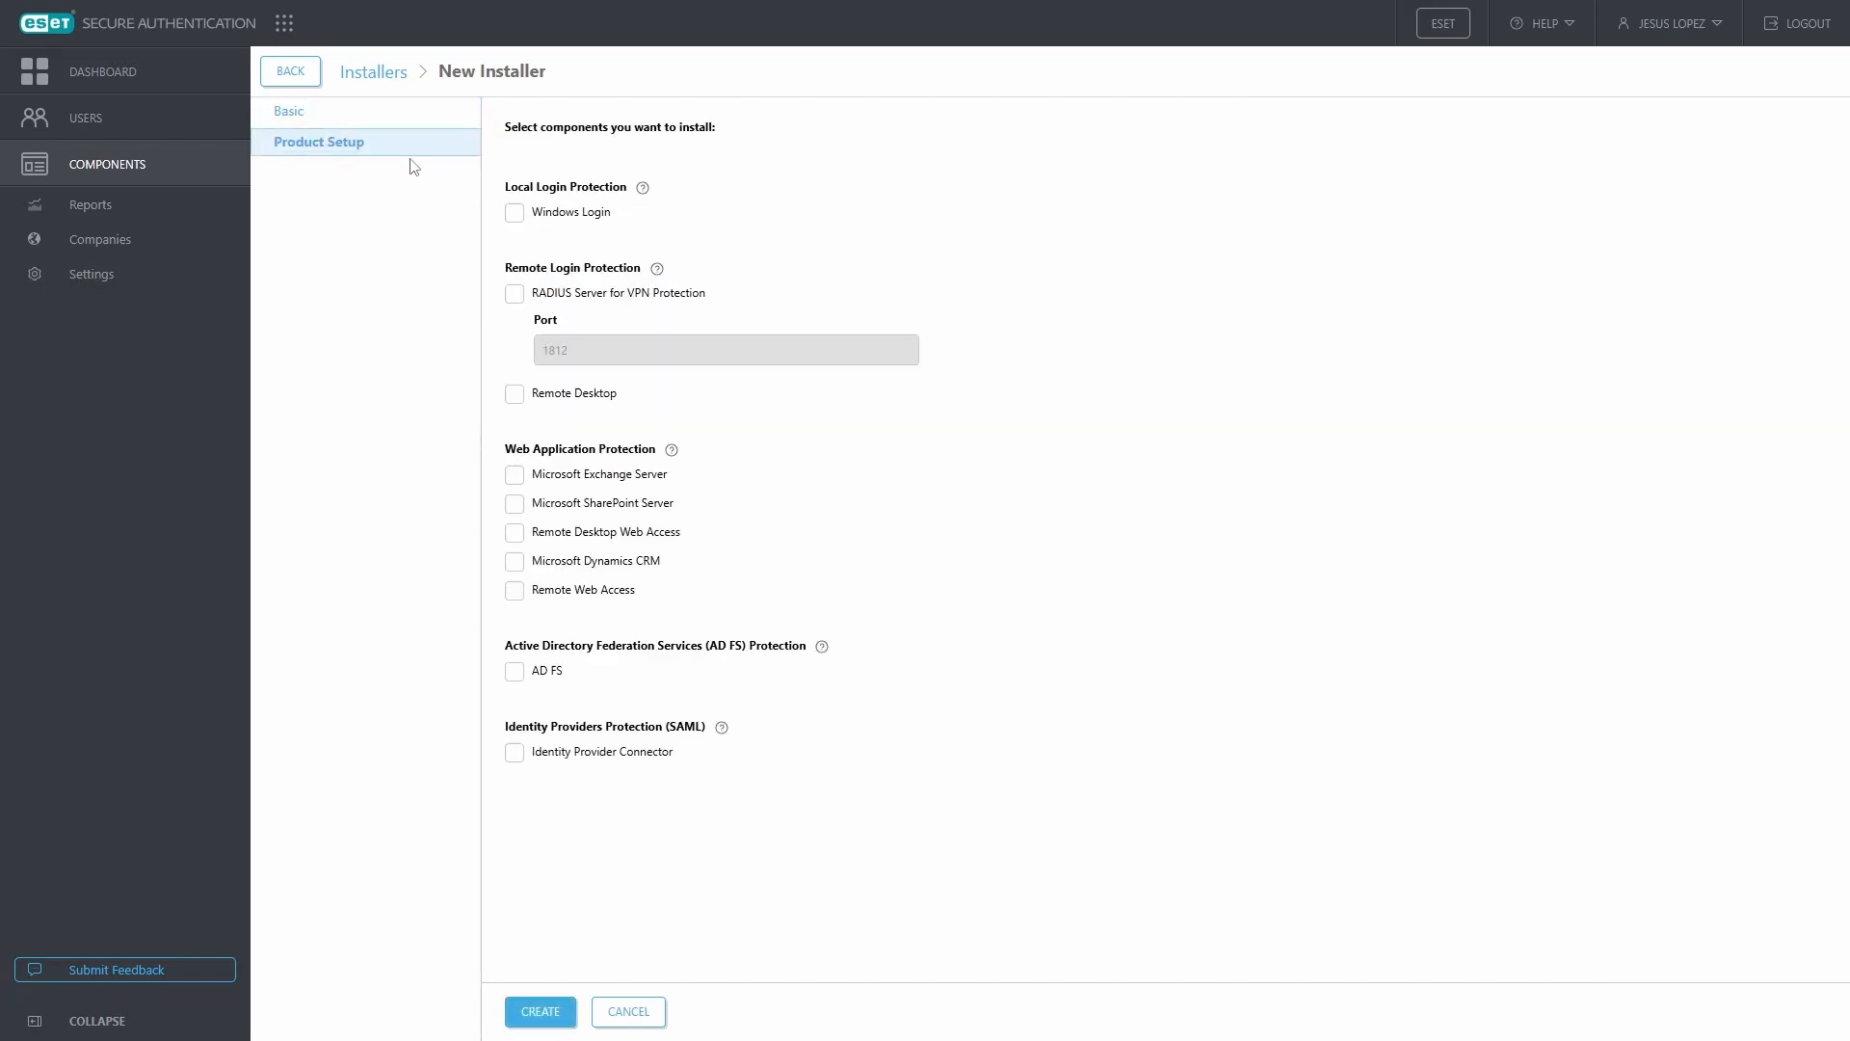
pyautogui.click(515, 213)
pyautogui.click(513, 395)
pyautogui.click(540, 1018)
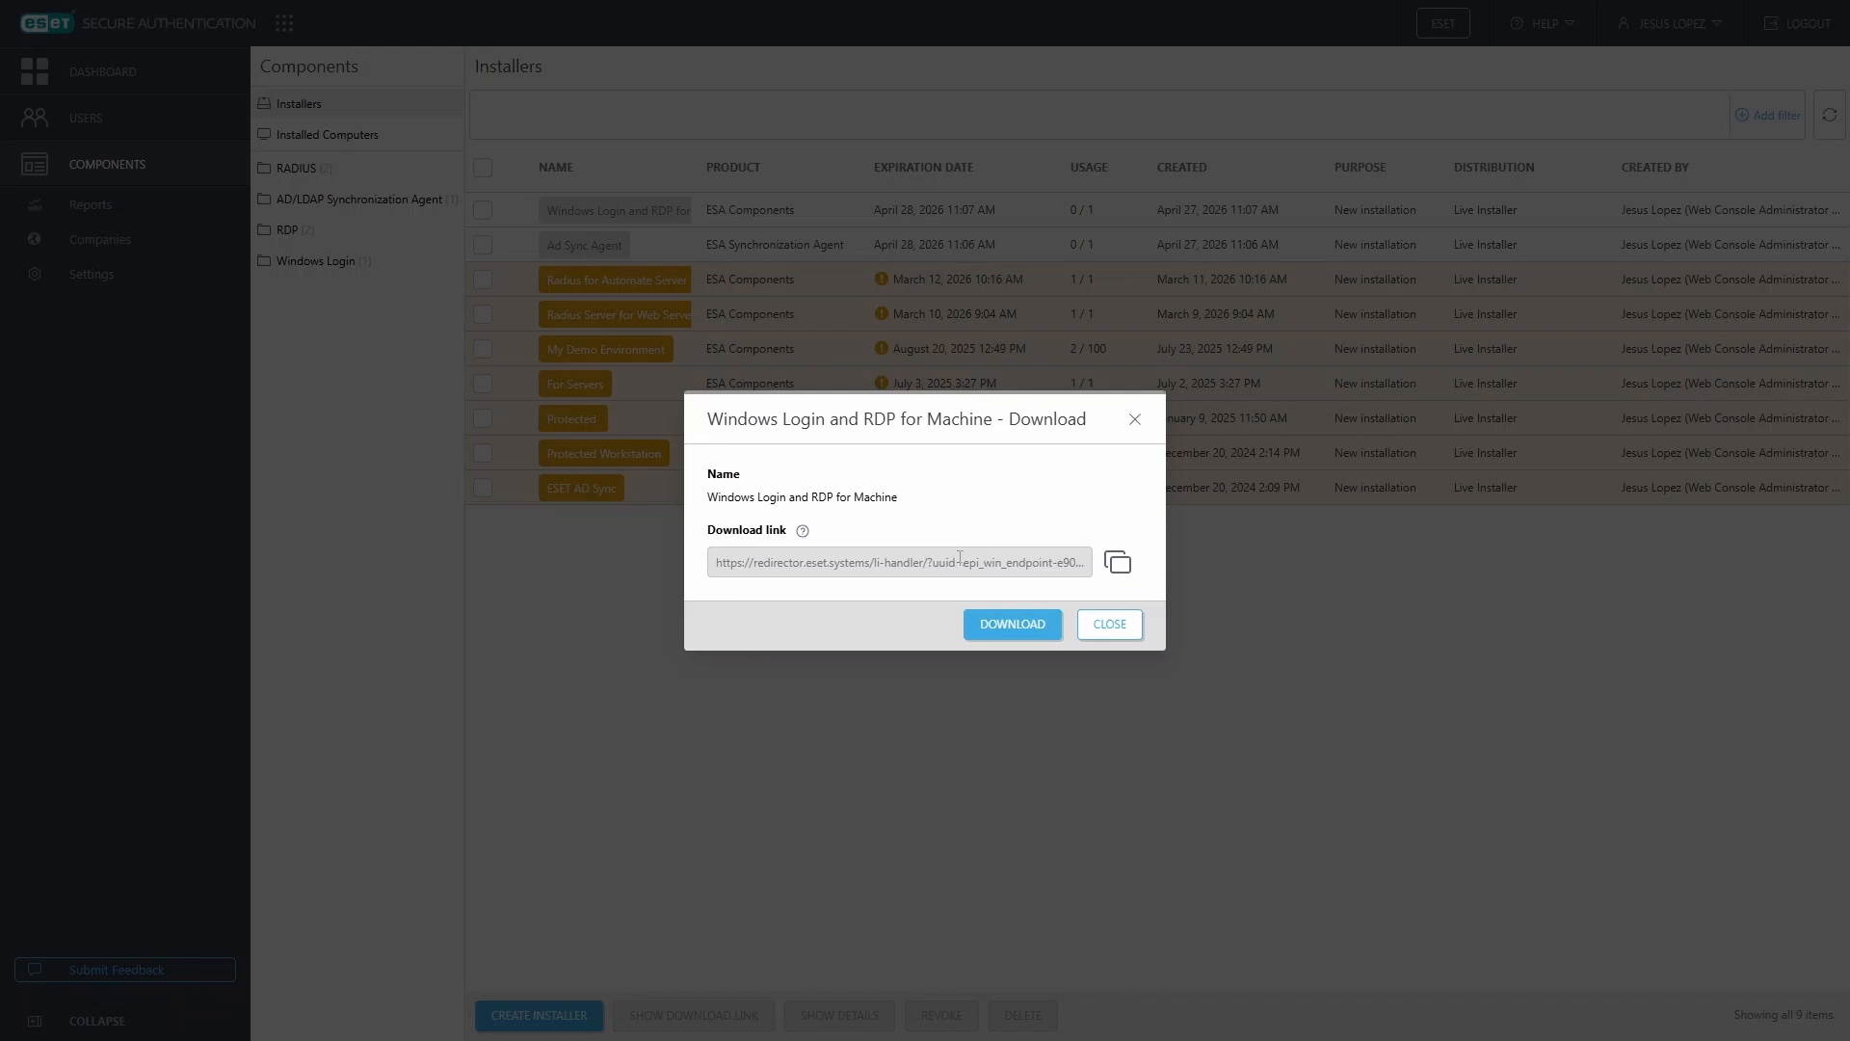
pyautogui.click(1111, 625)
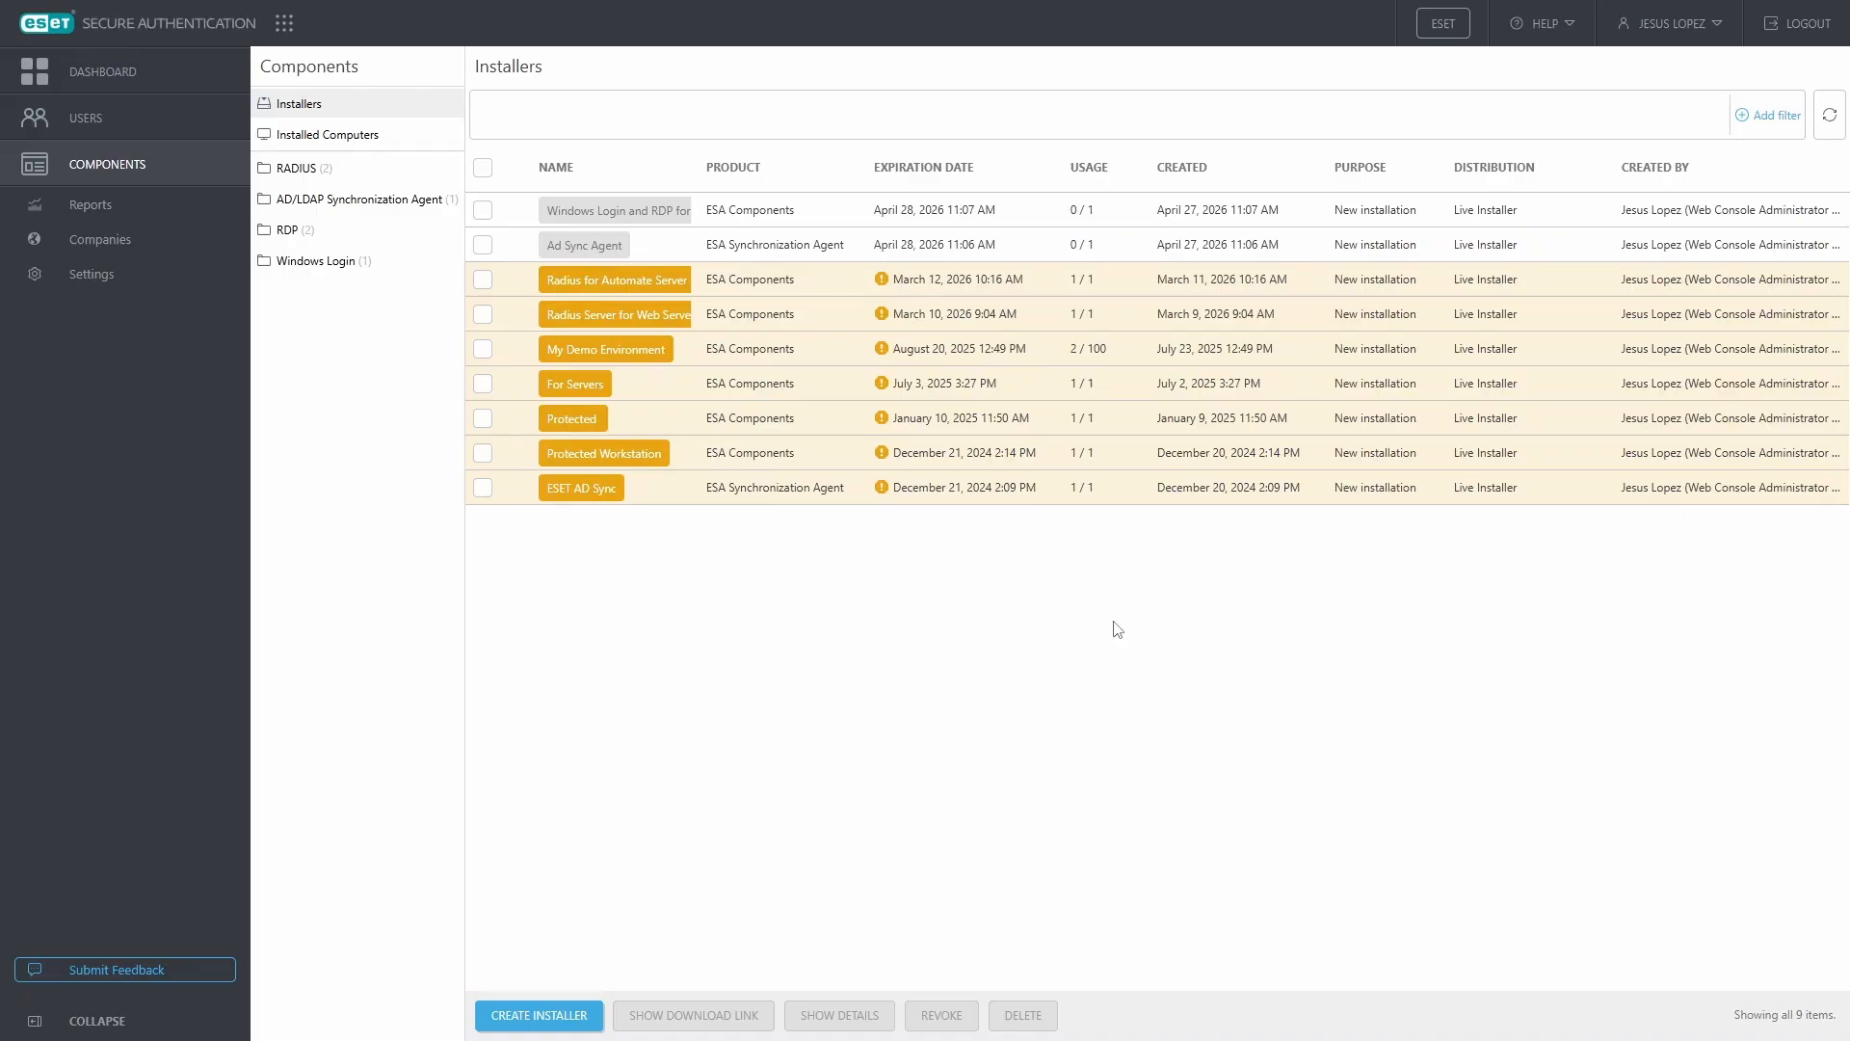
# Step: View the details and authentication options of the first user with 2FA enabled in the esetsecurity.local realm
pyautogui.click(132, 122)
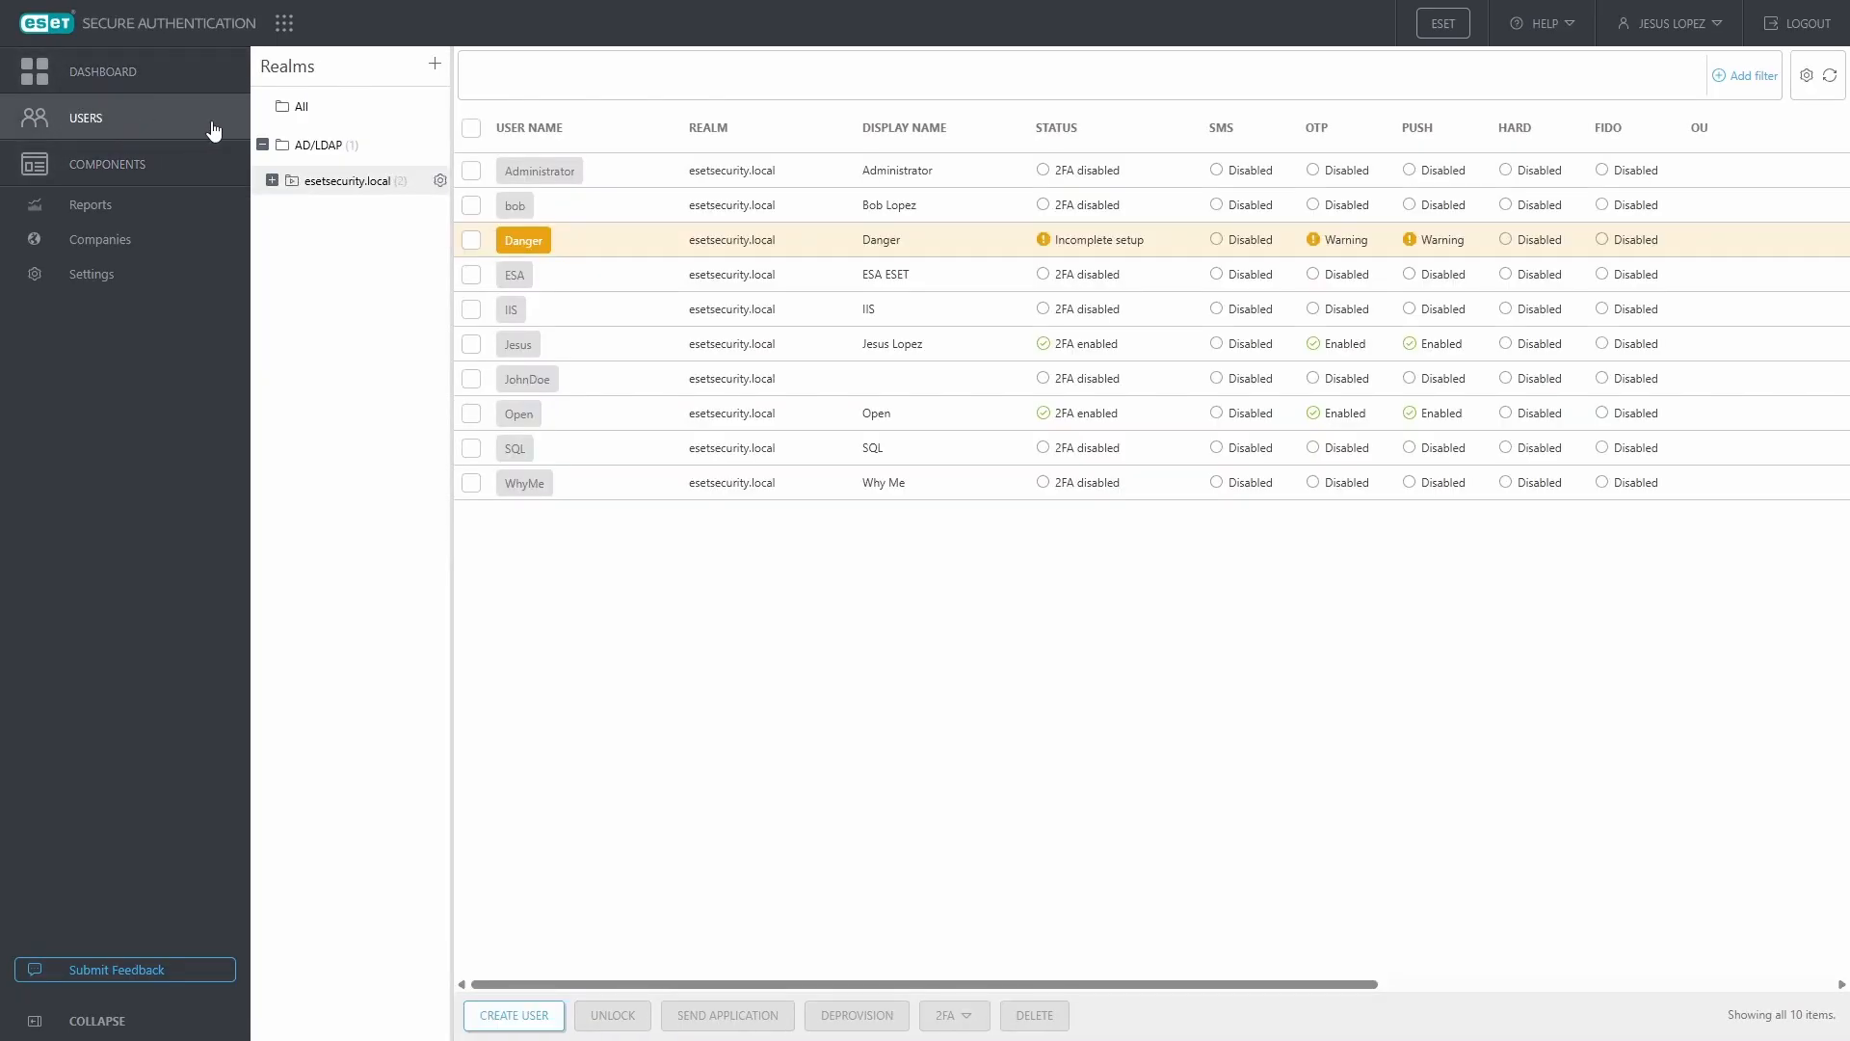
pyautogui.click(522, 347)
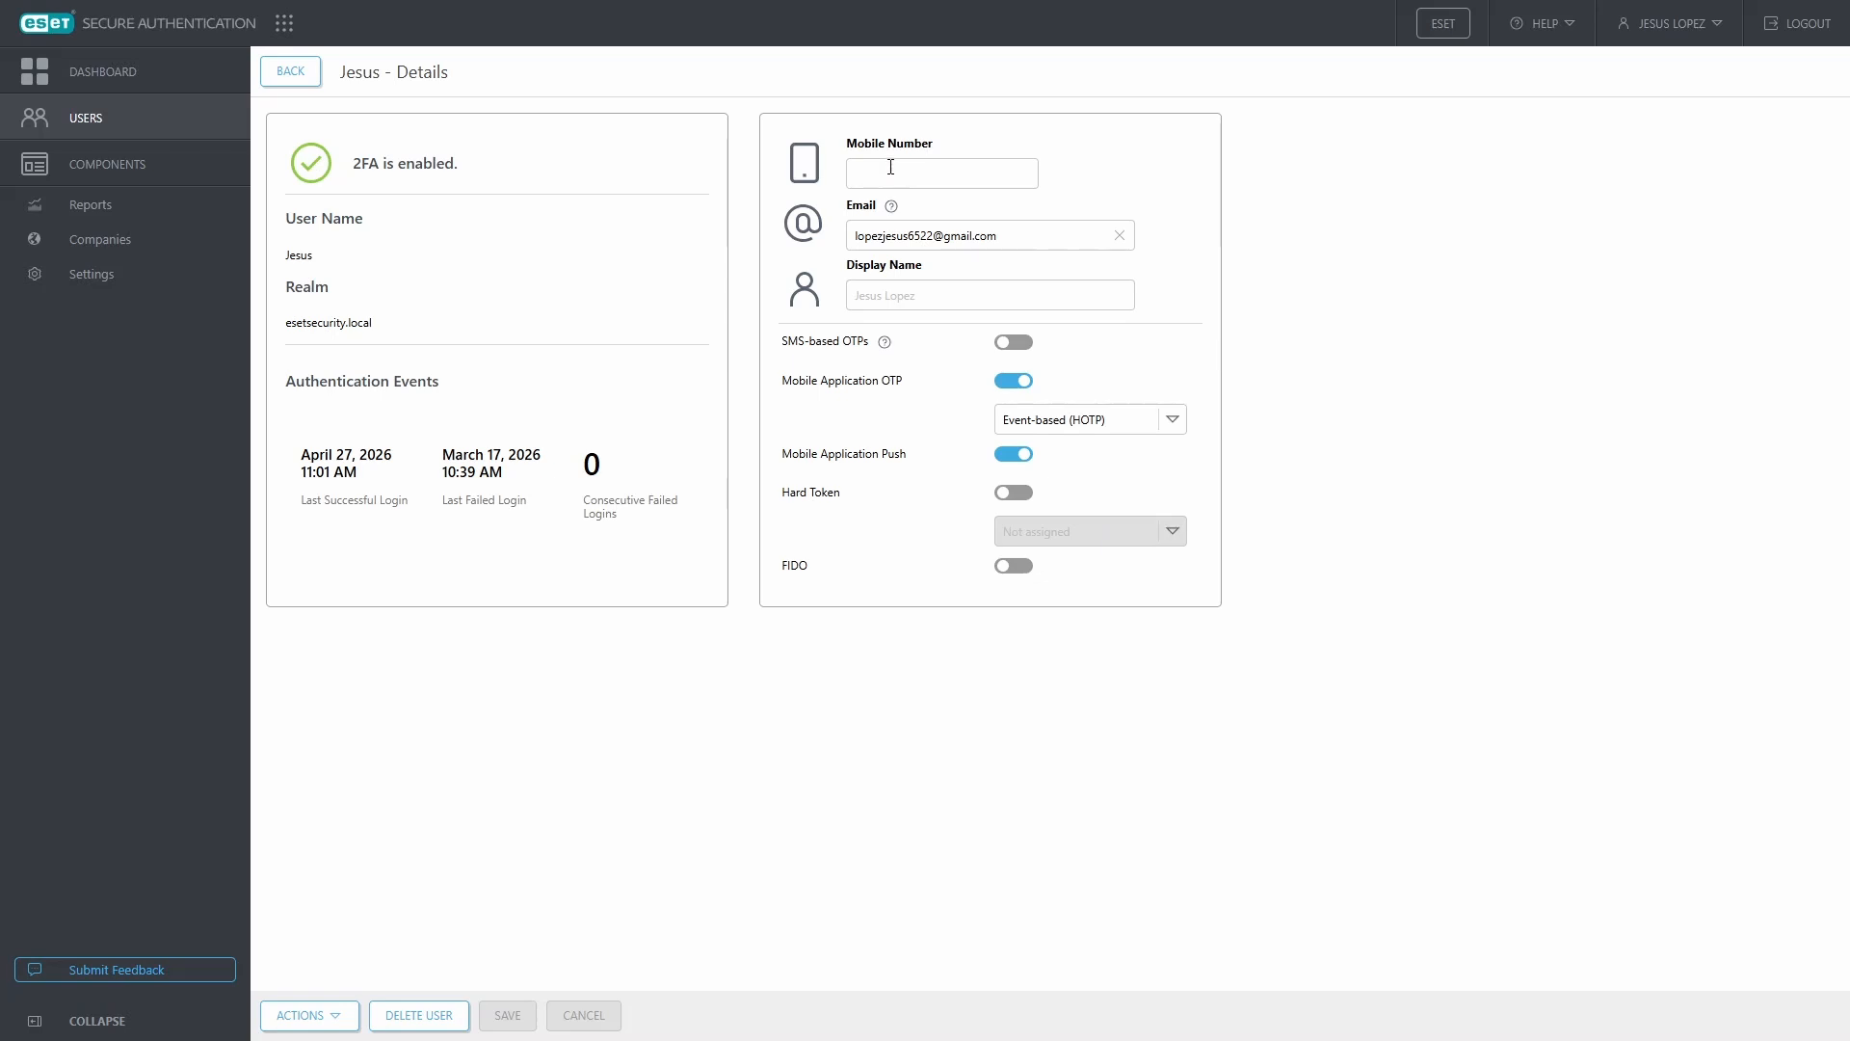
# Step: Show the management actions available for the displayed user
pyautogui.click(339, 1018)
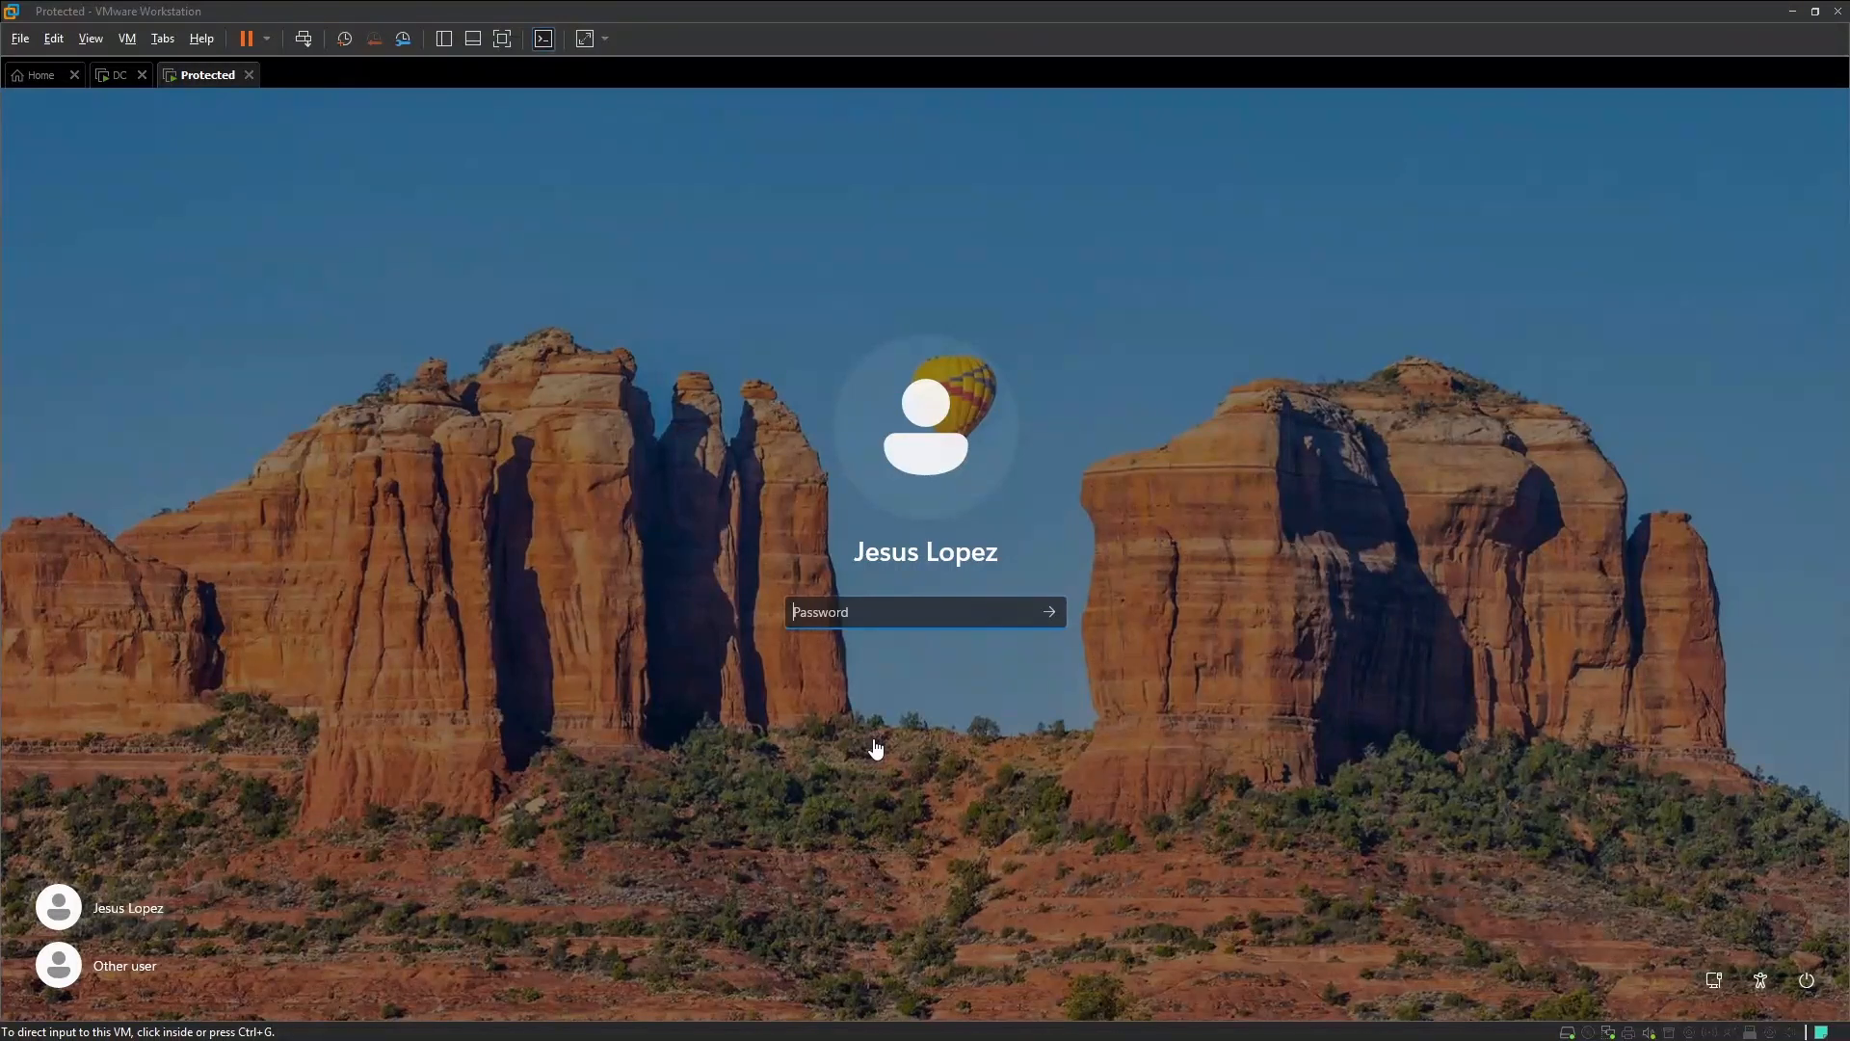
# Step: Switch to the Protected virtual machine in VMware Workstation, sign in to Windows with the account password, and clear the desktop
pyautogui.click(873, 614)
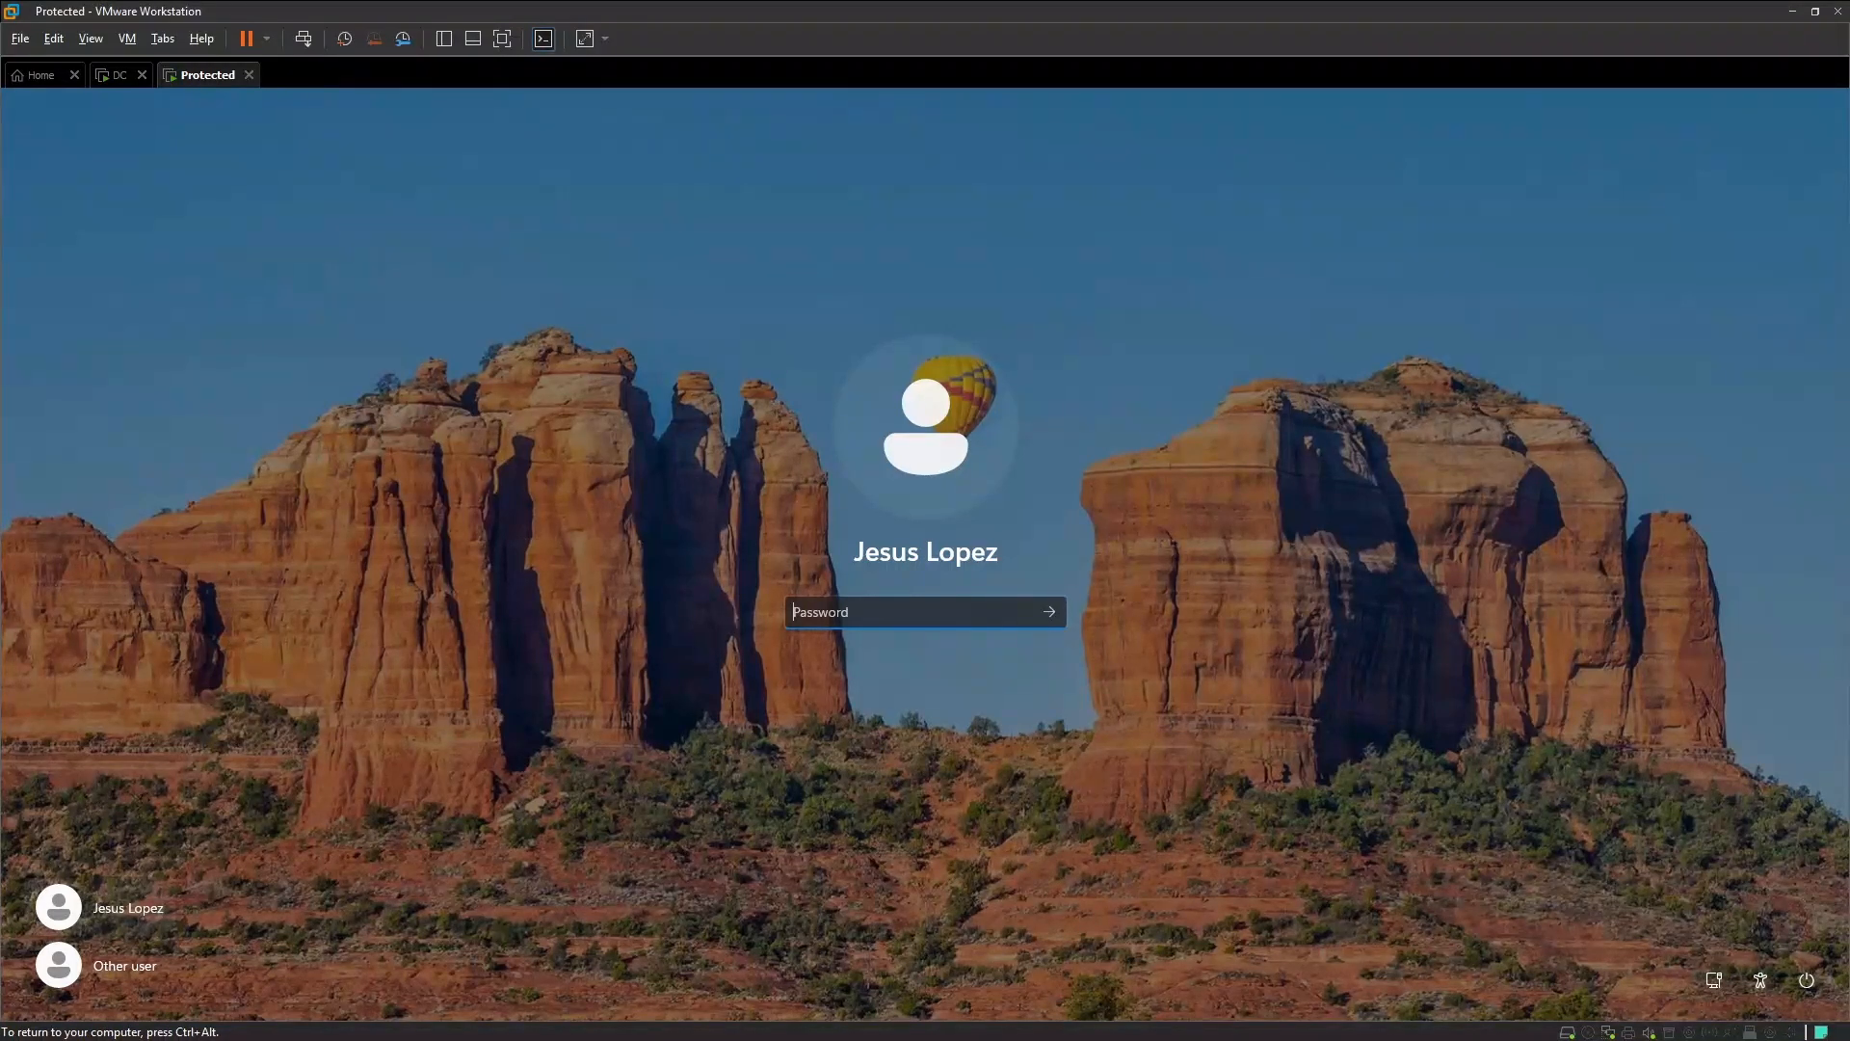
pyautogui.write('********')
pyautogui.press('Return')
pyautogui.click(924, 694)
pyautogui.write('***********')
pyautogui.press('Return')
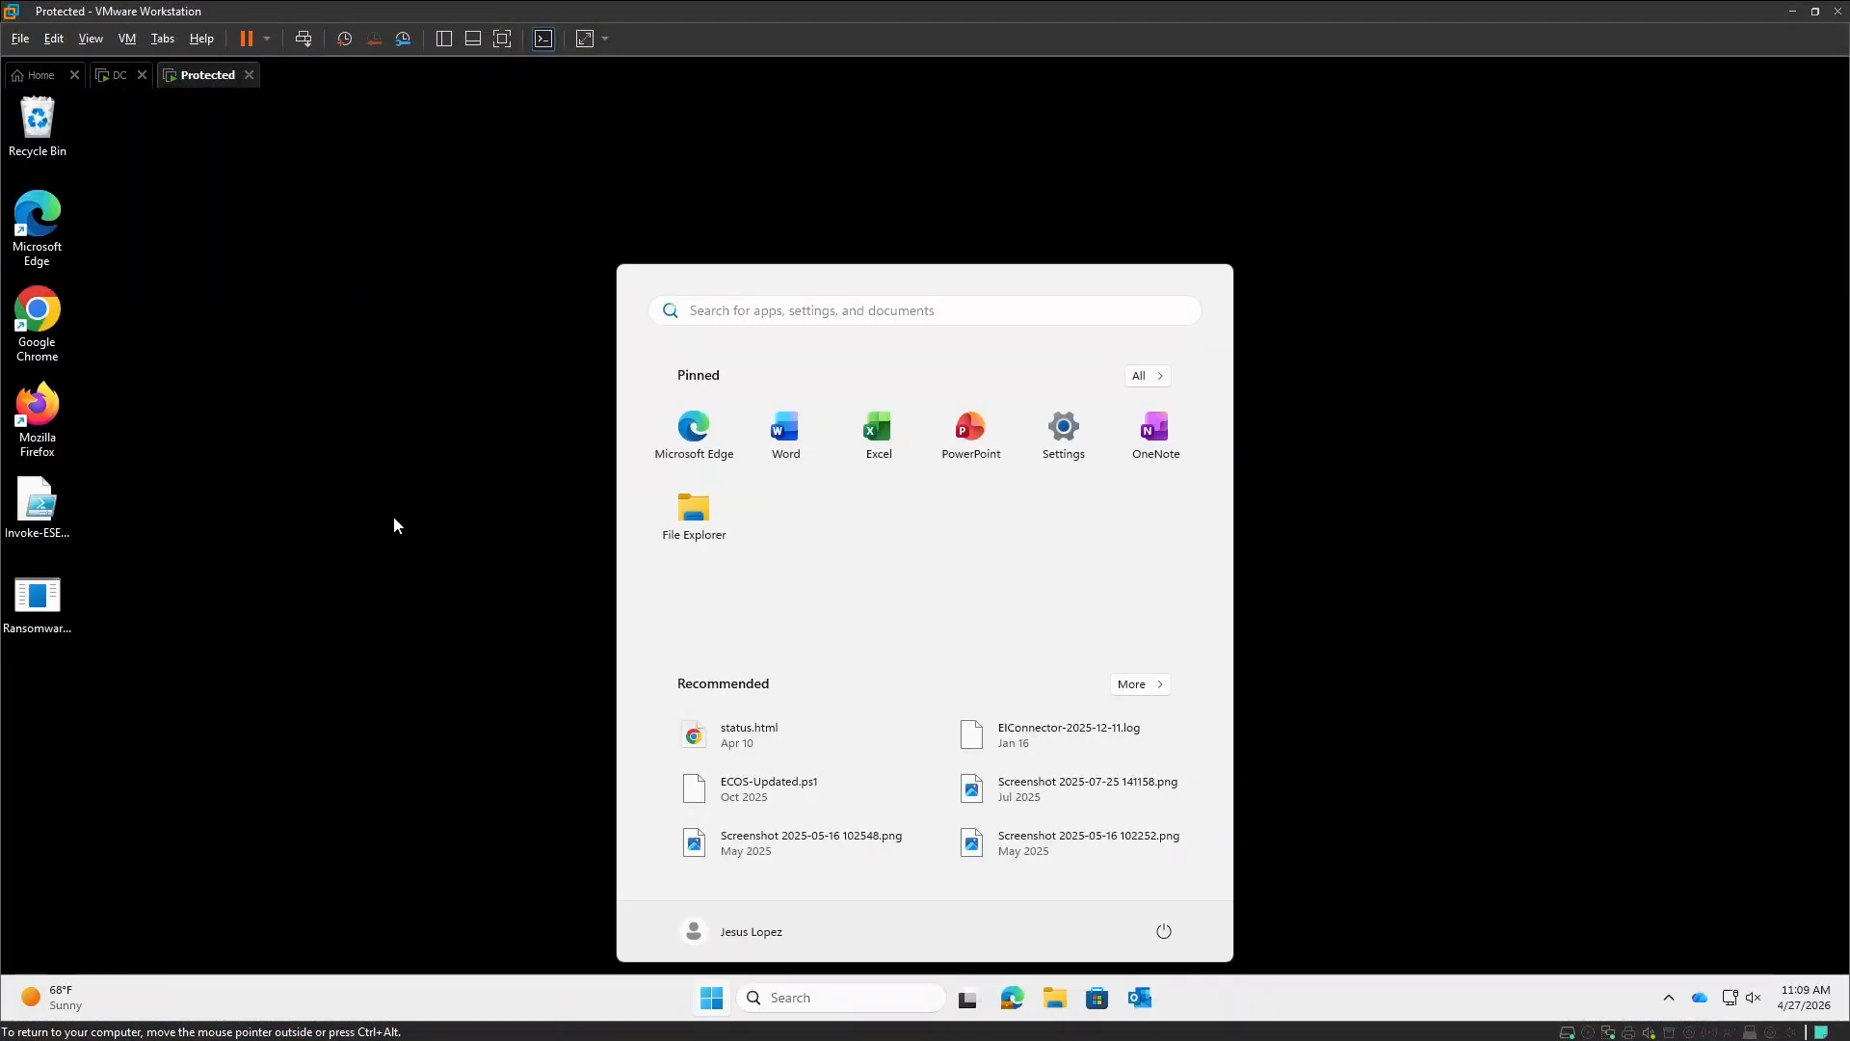
pyautogui.click(436, 687)
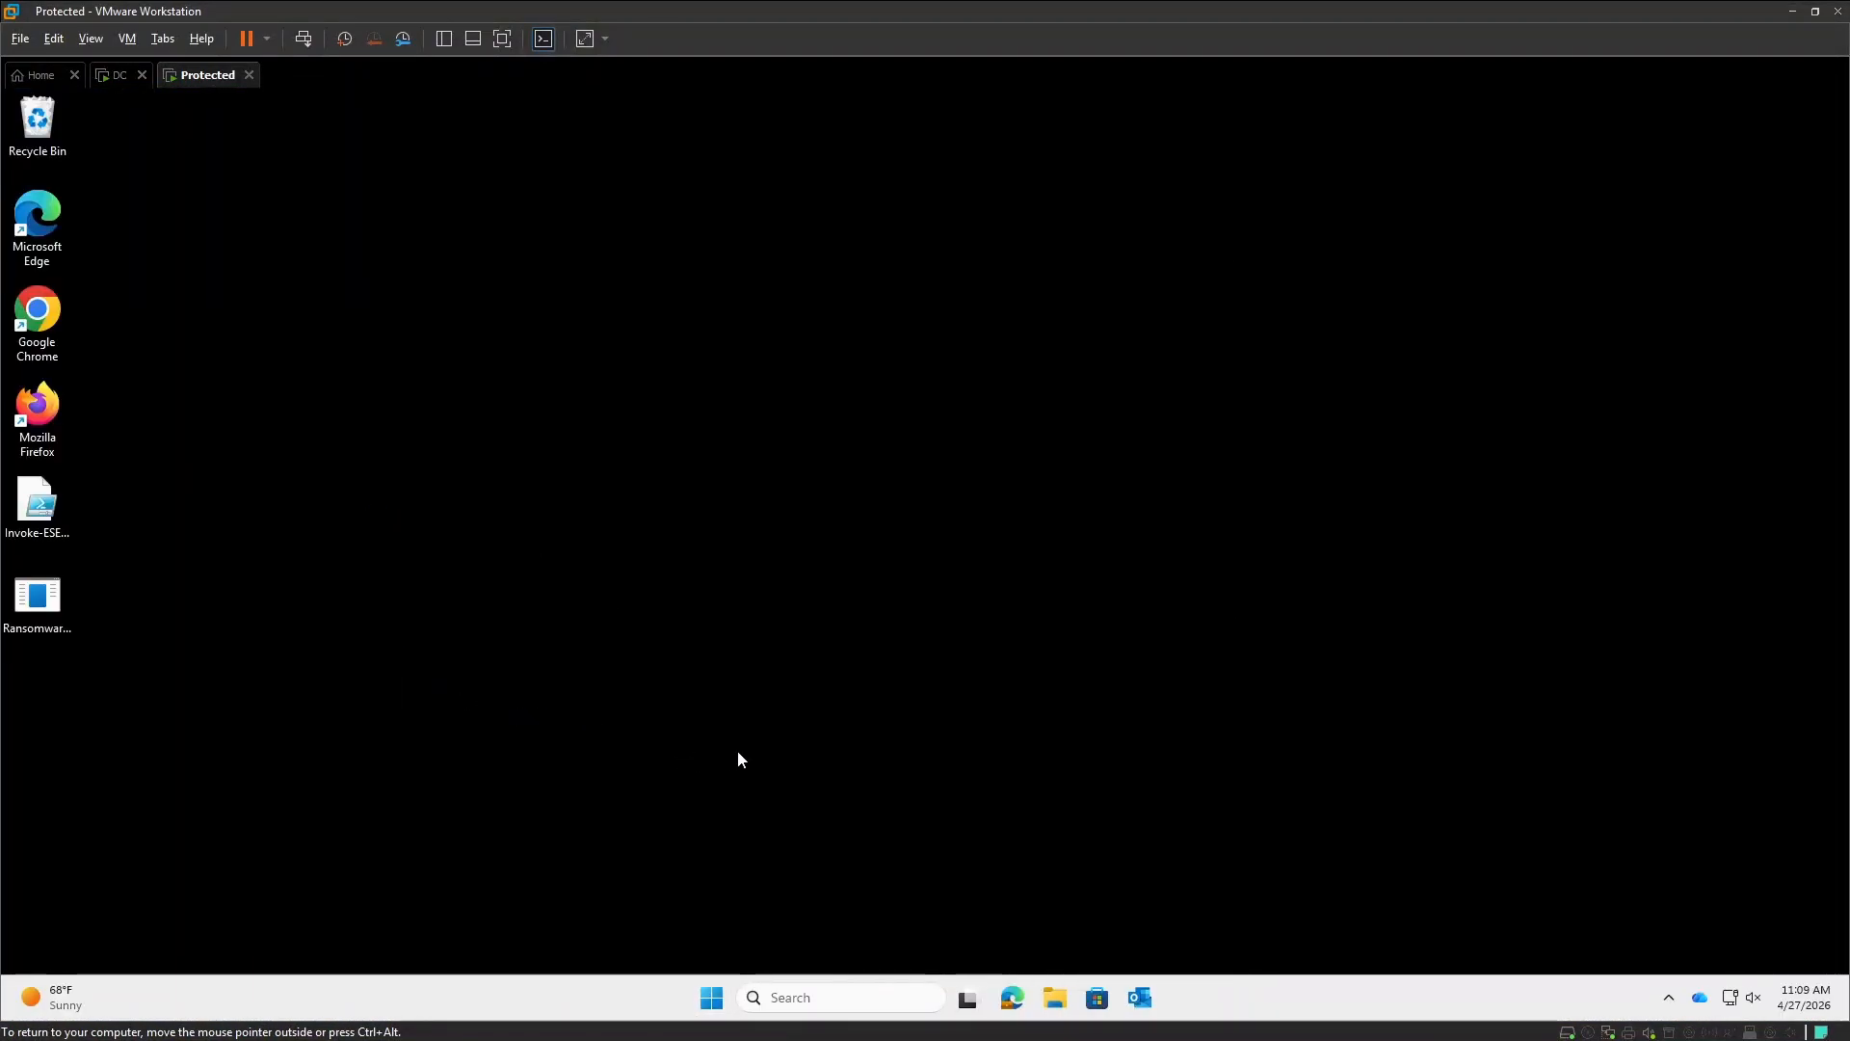
# Step: Launch Remote Desktop Connection on the Protected machine and connect to the computer dc with the account password
pyautogui.rightClick(709, 1004)
pyautogui.click(671, 879)
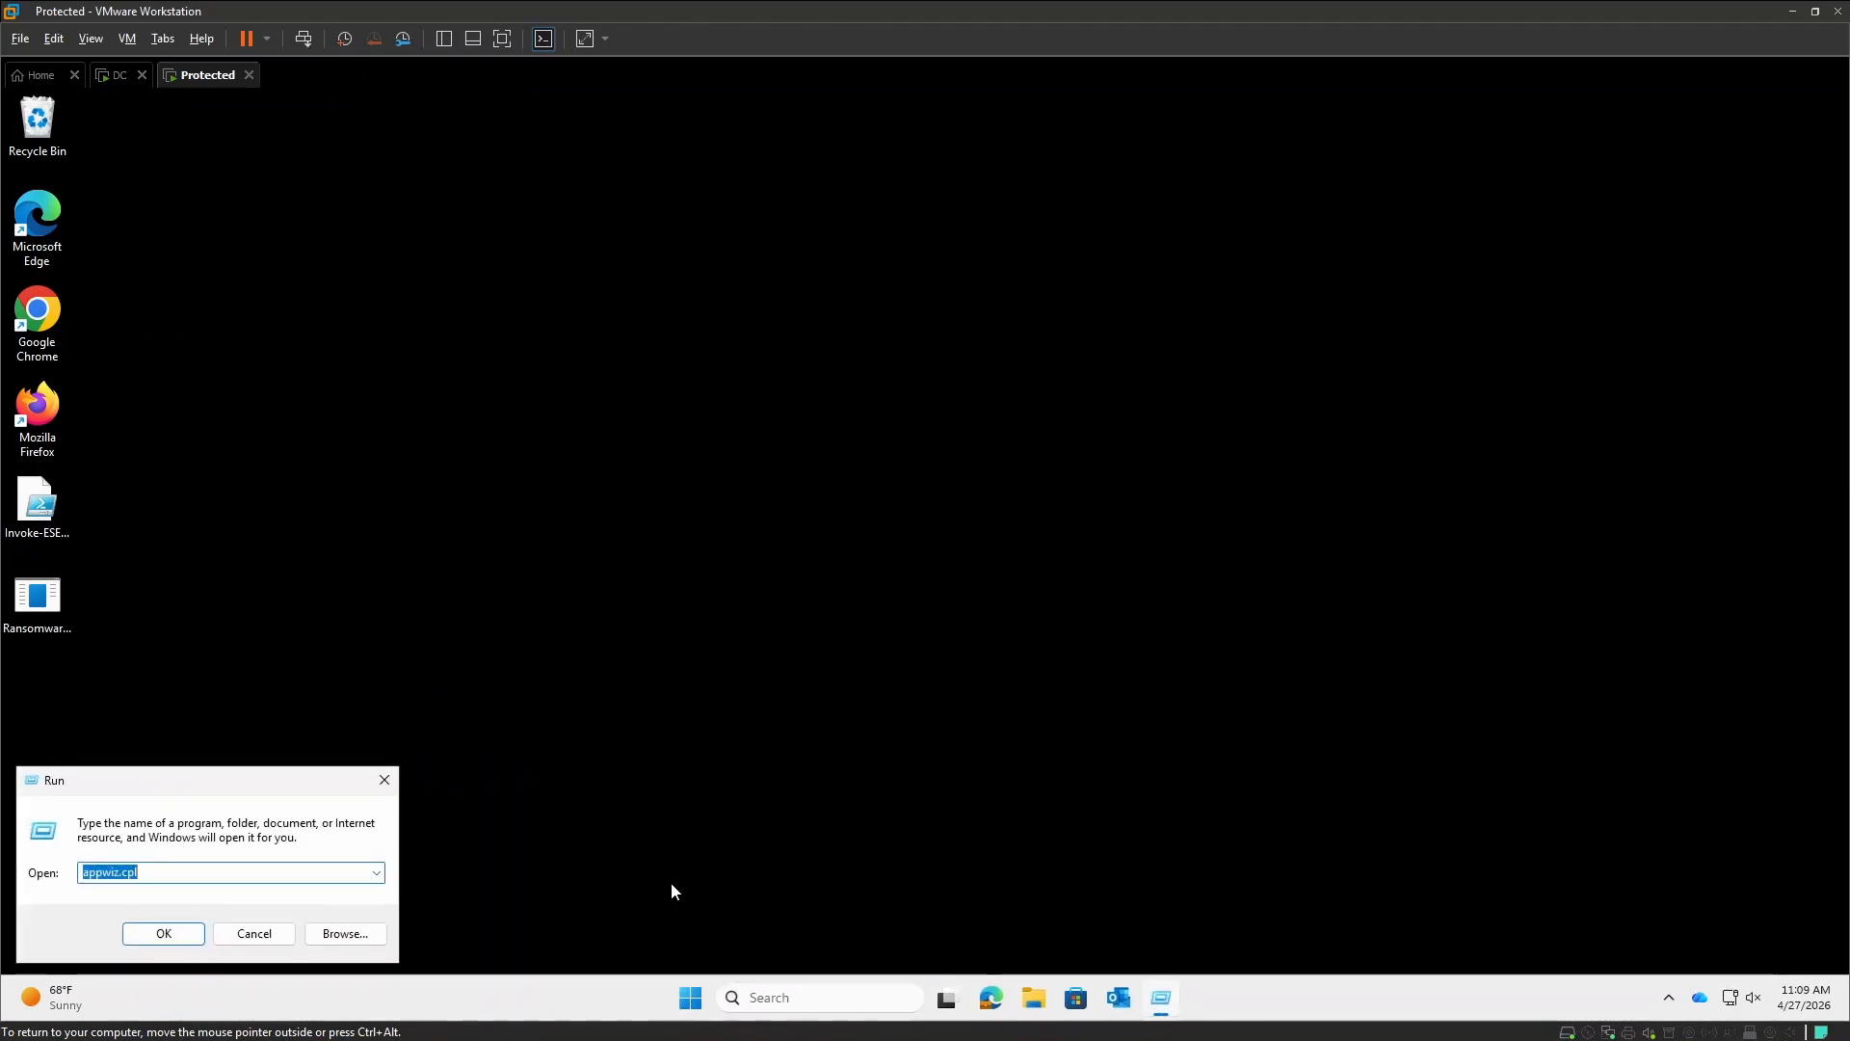
pyautogui.write('regedit')
pyautogui.press('Return')
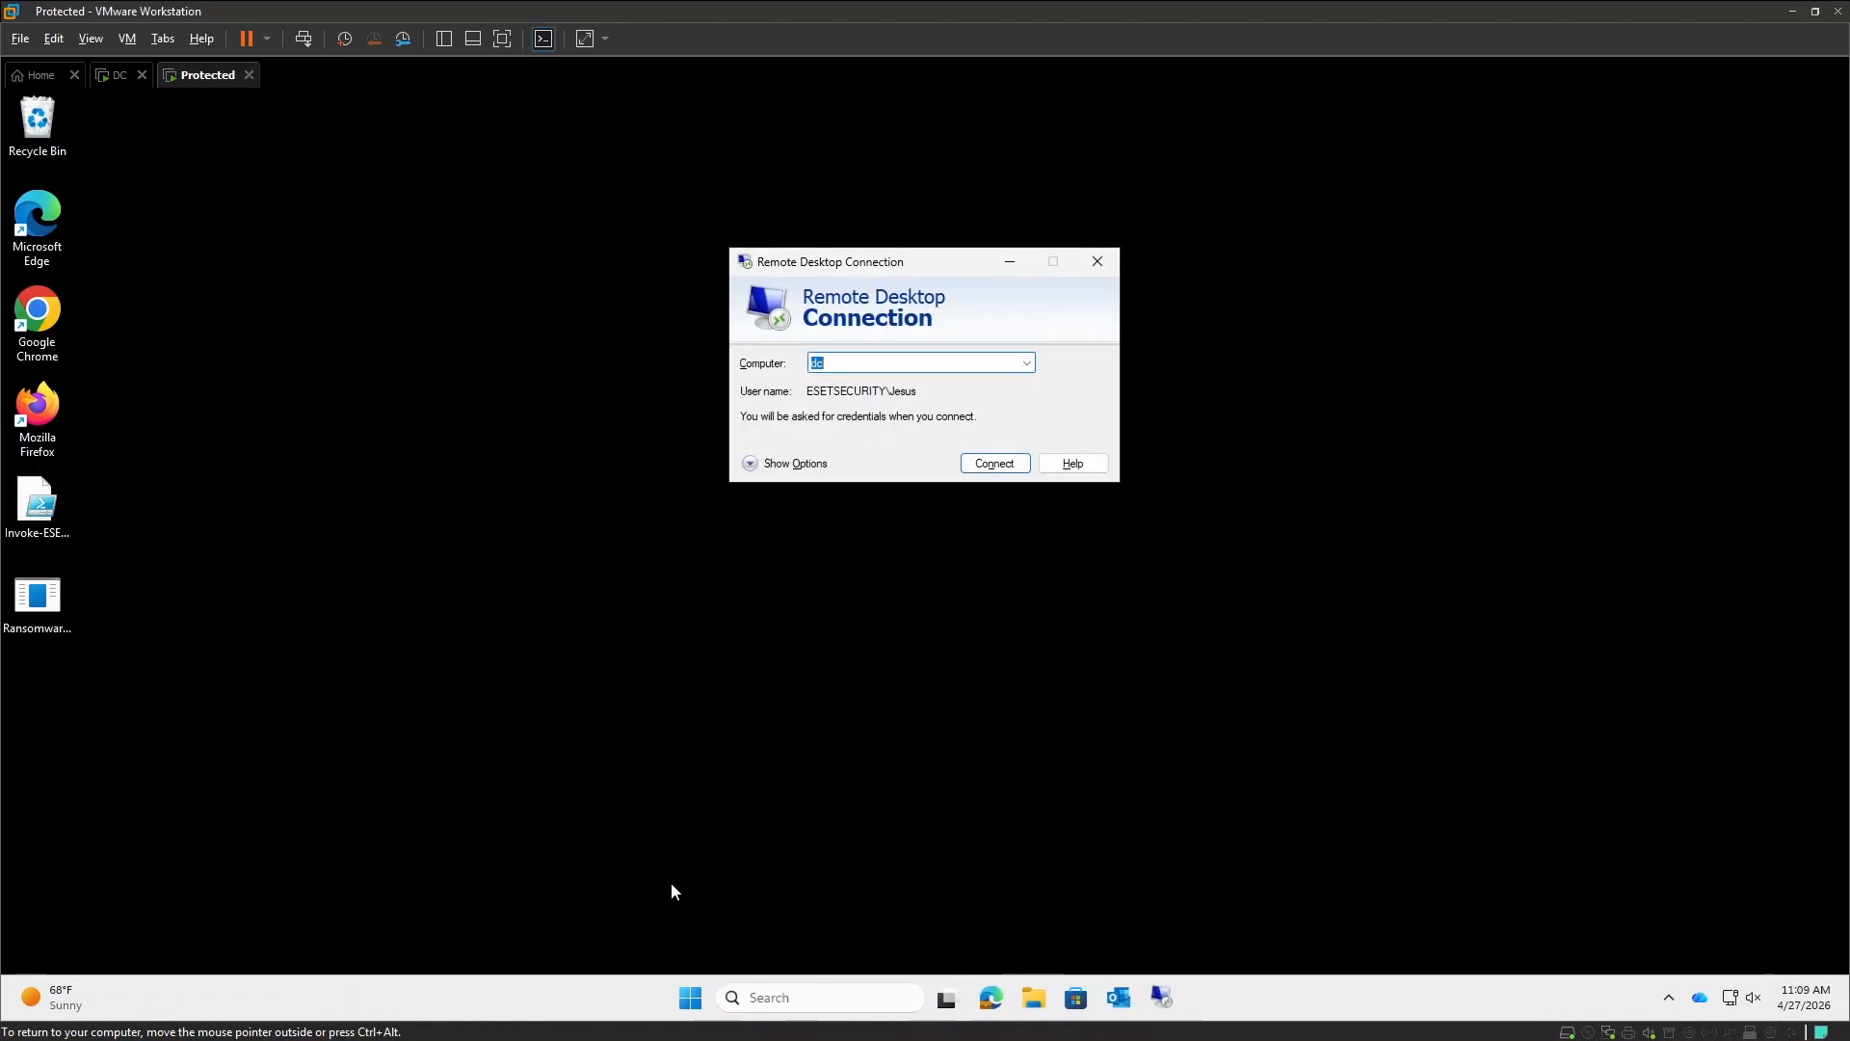
pyautogui.click(1002, 468)
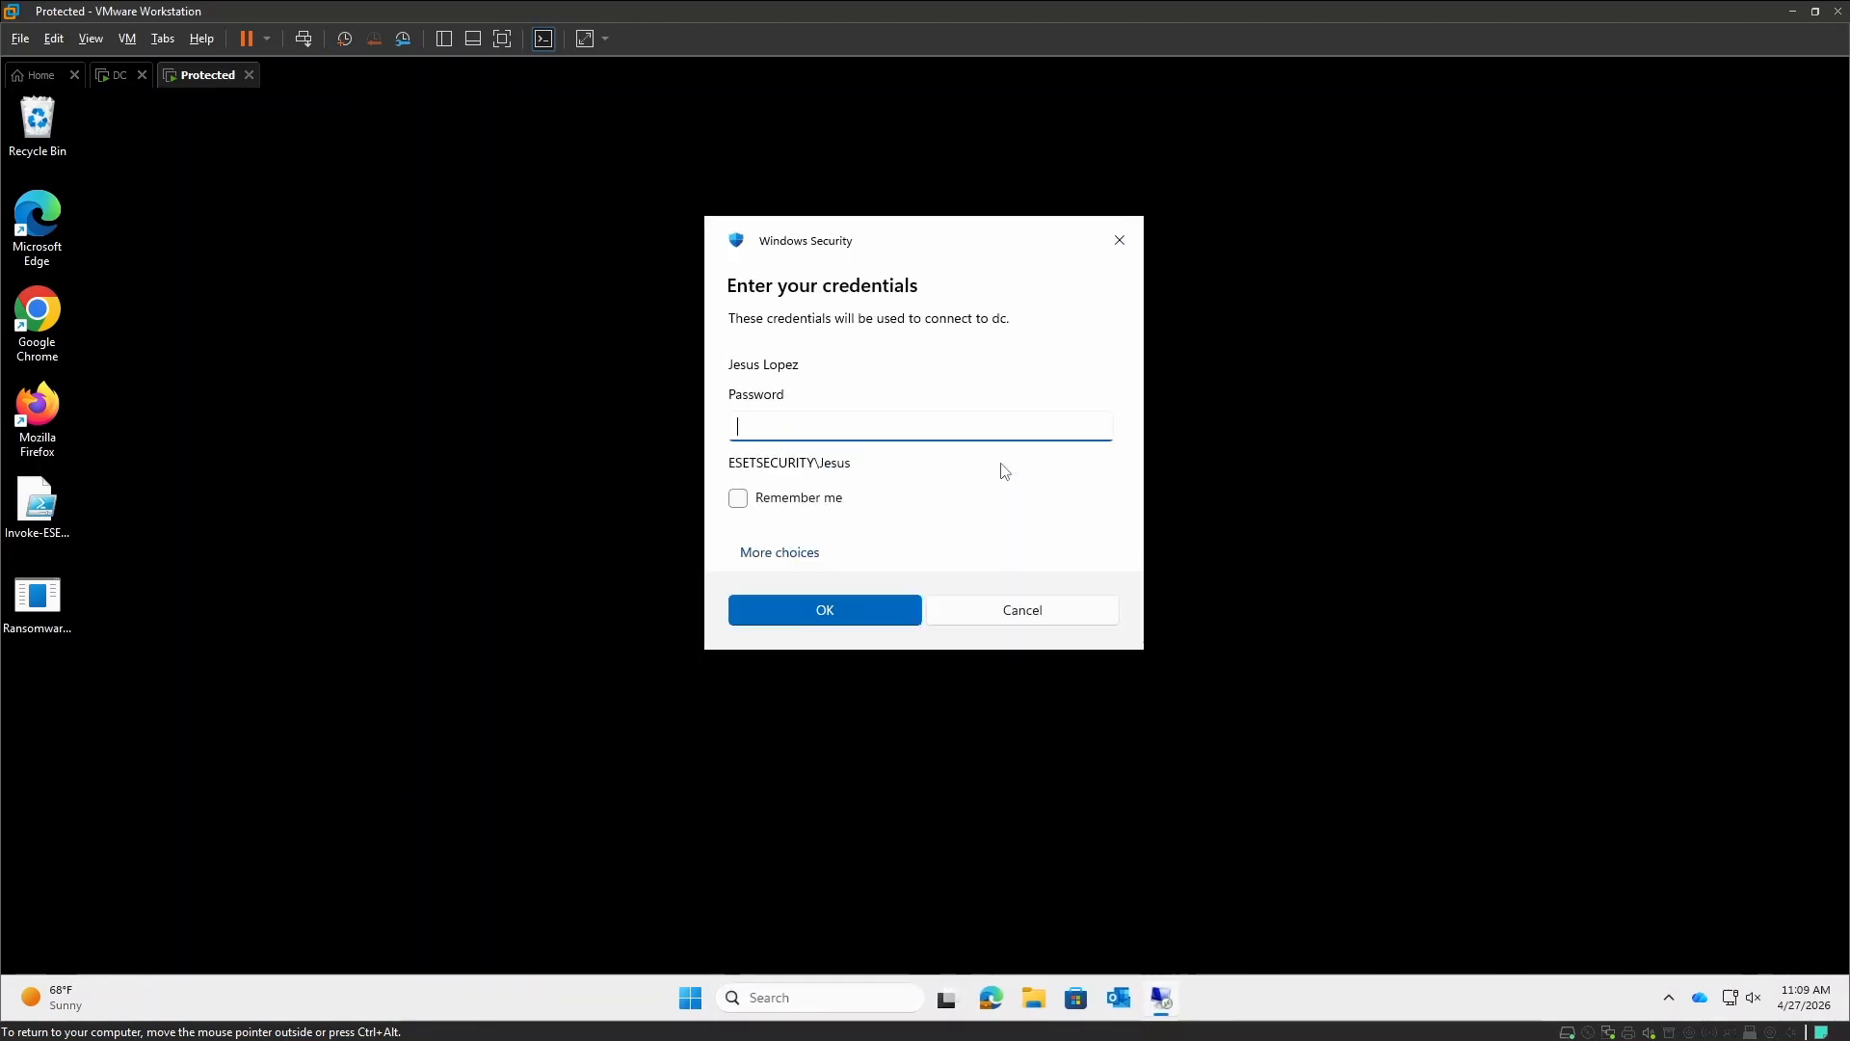
pyautogui.write('••••••••••••')
pyautogui.press('Return')
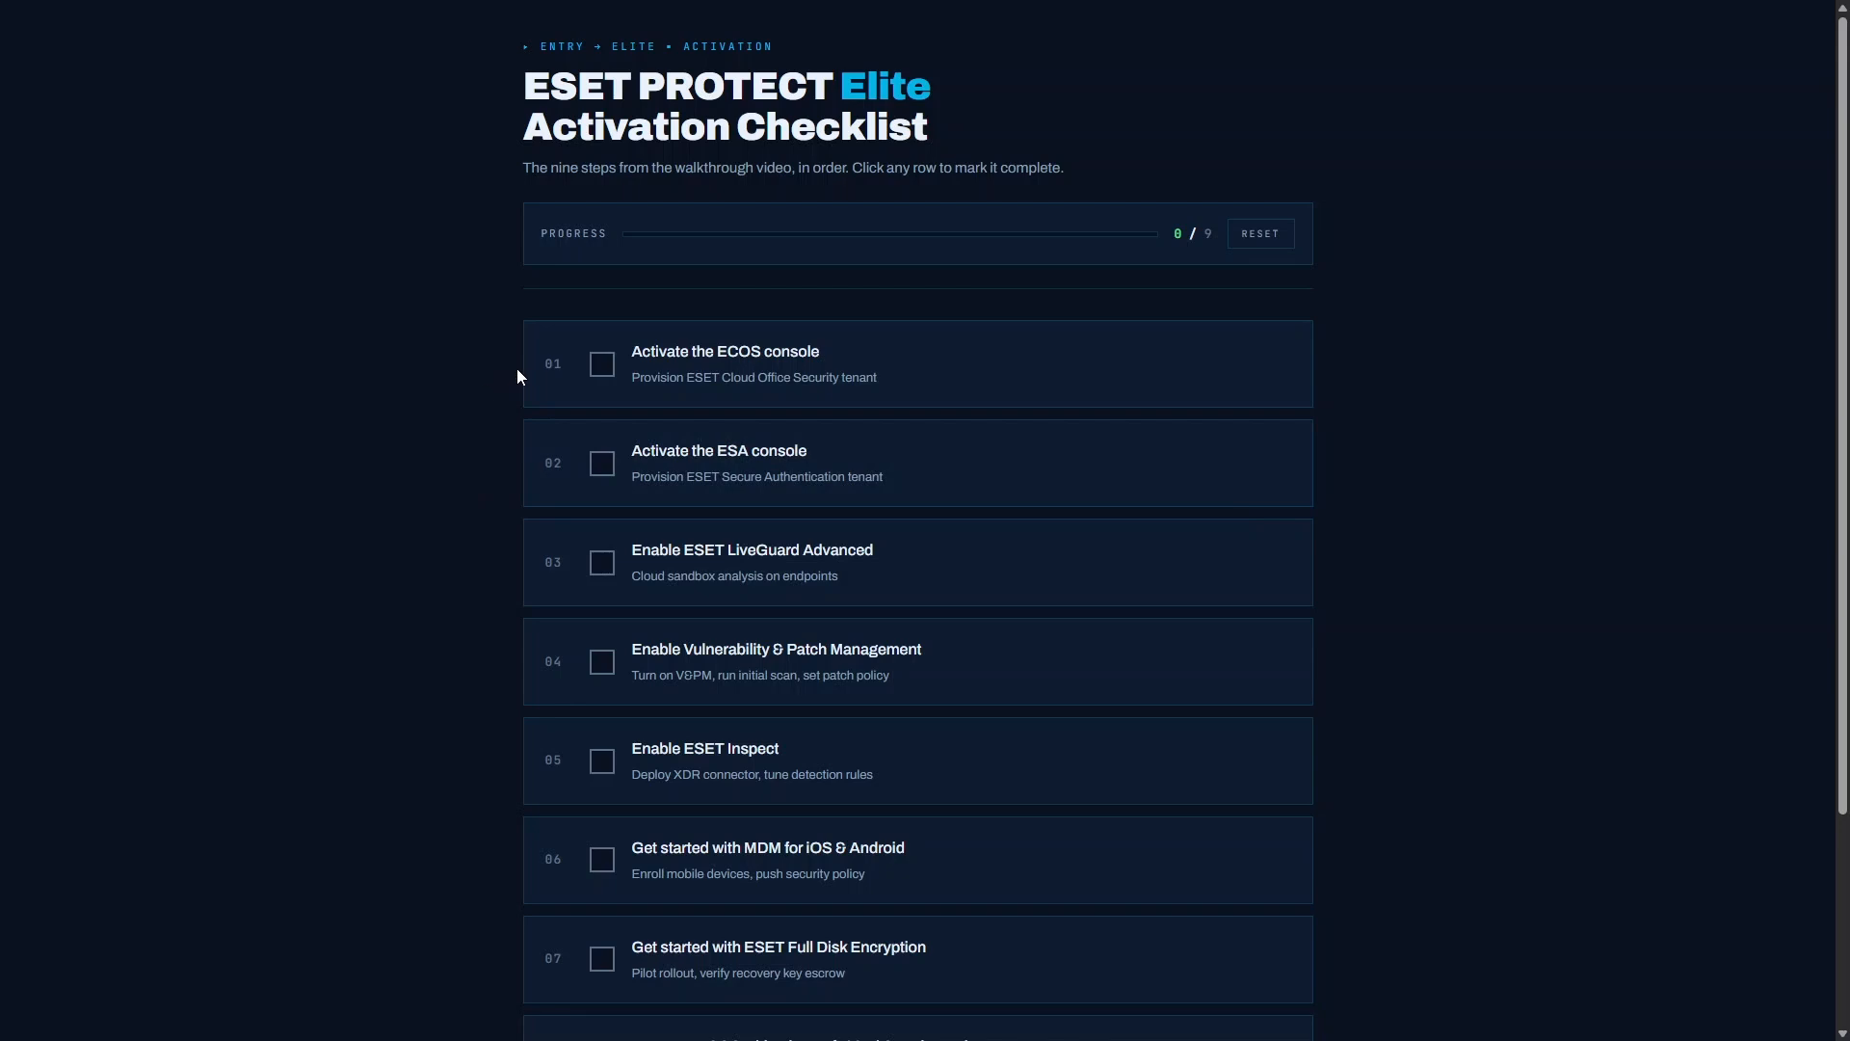
# Step: In the ESET PROTECT Elite Activation Checklist page, mark all nine items complete in order, from activating the ECOS console to ESET Secure Authentication
pyautogui.click(607, 367)
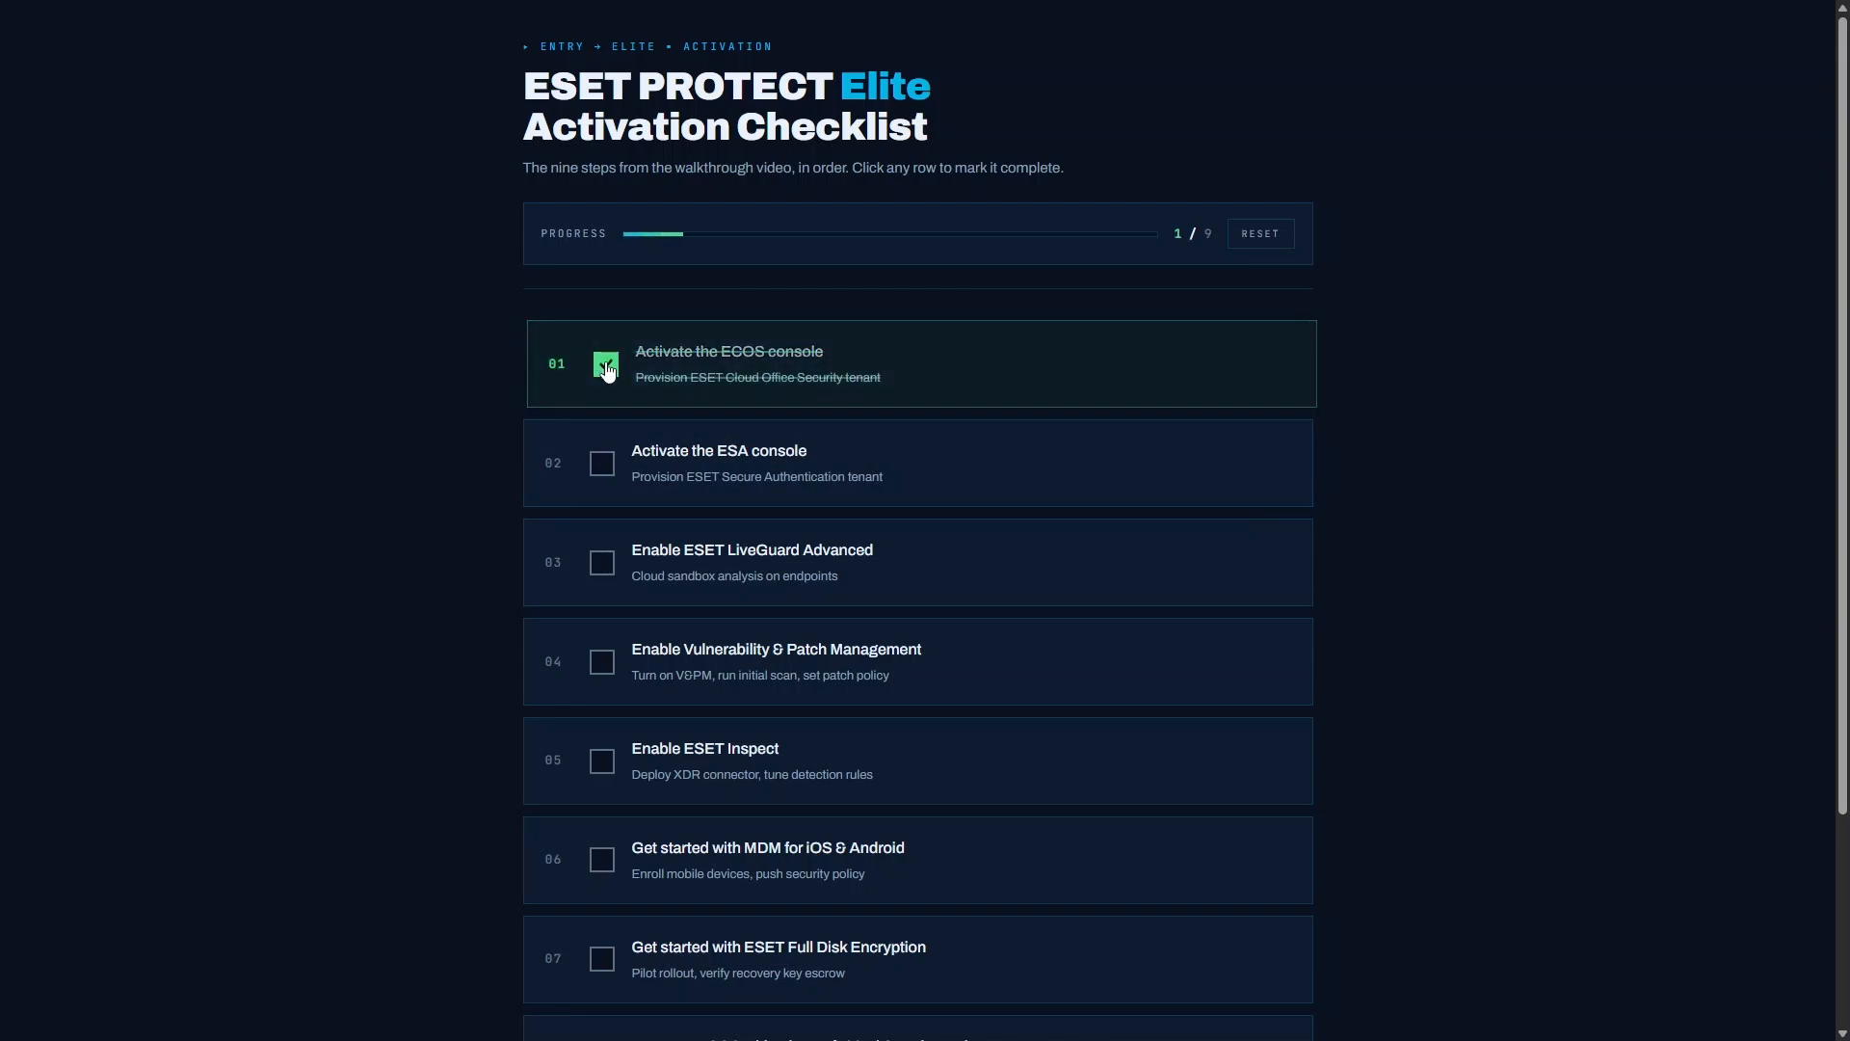
pyautogui.click(605, 462)
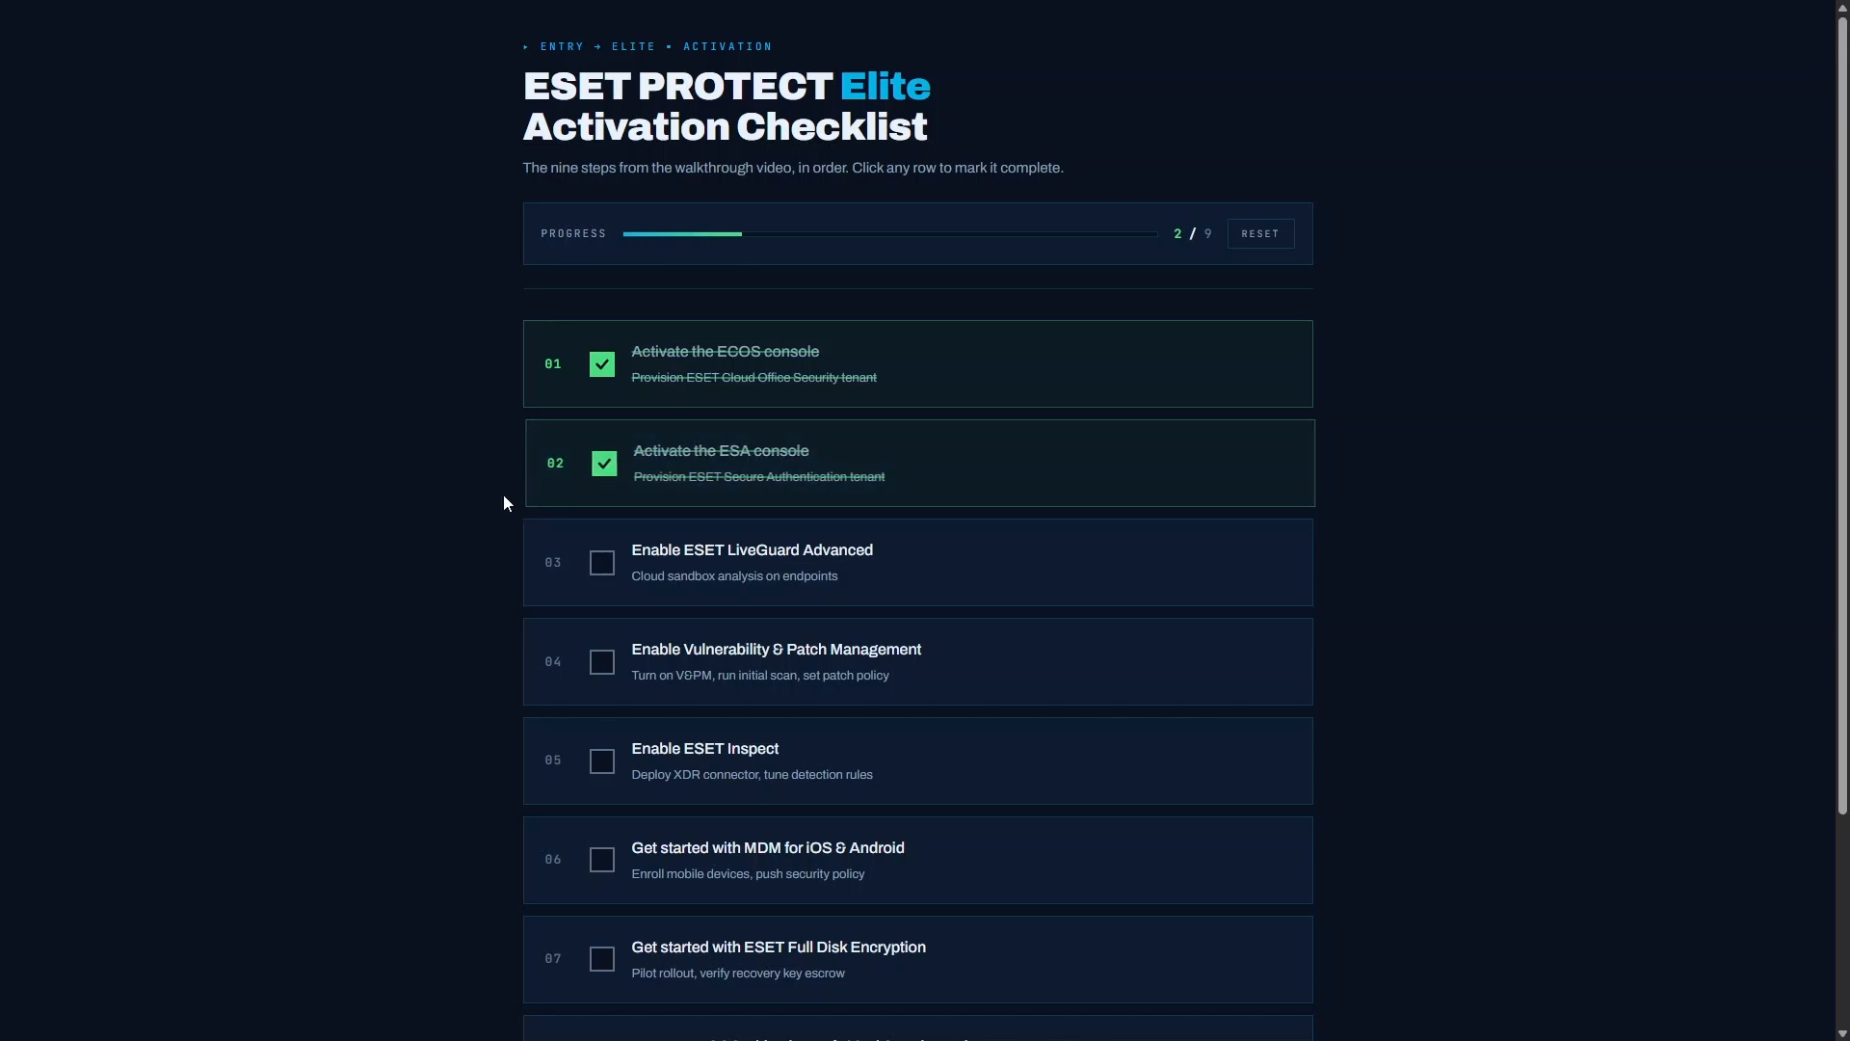
pyautogui.scroll(-2, 465, 545)
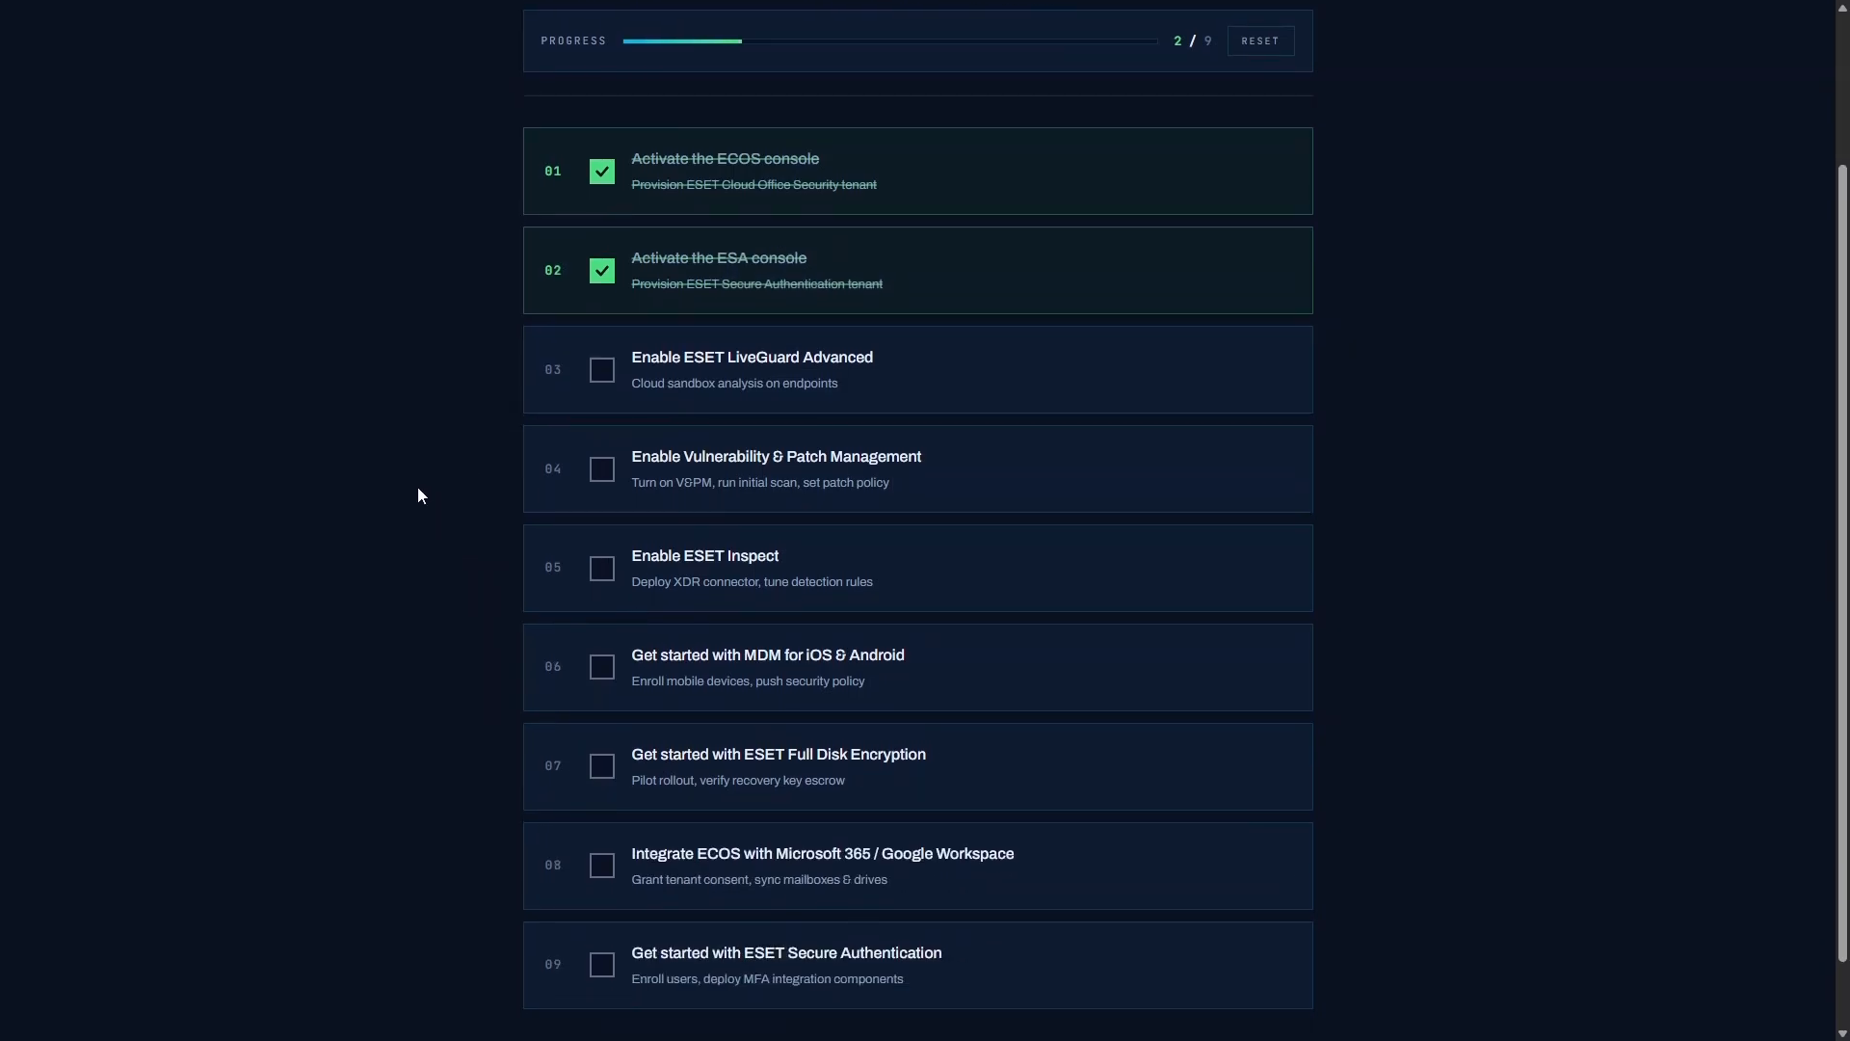
pyautogui.click(606, 370)
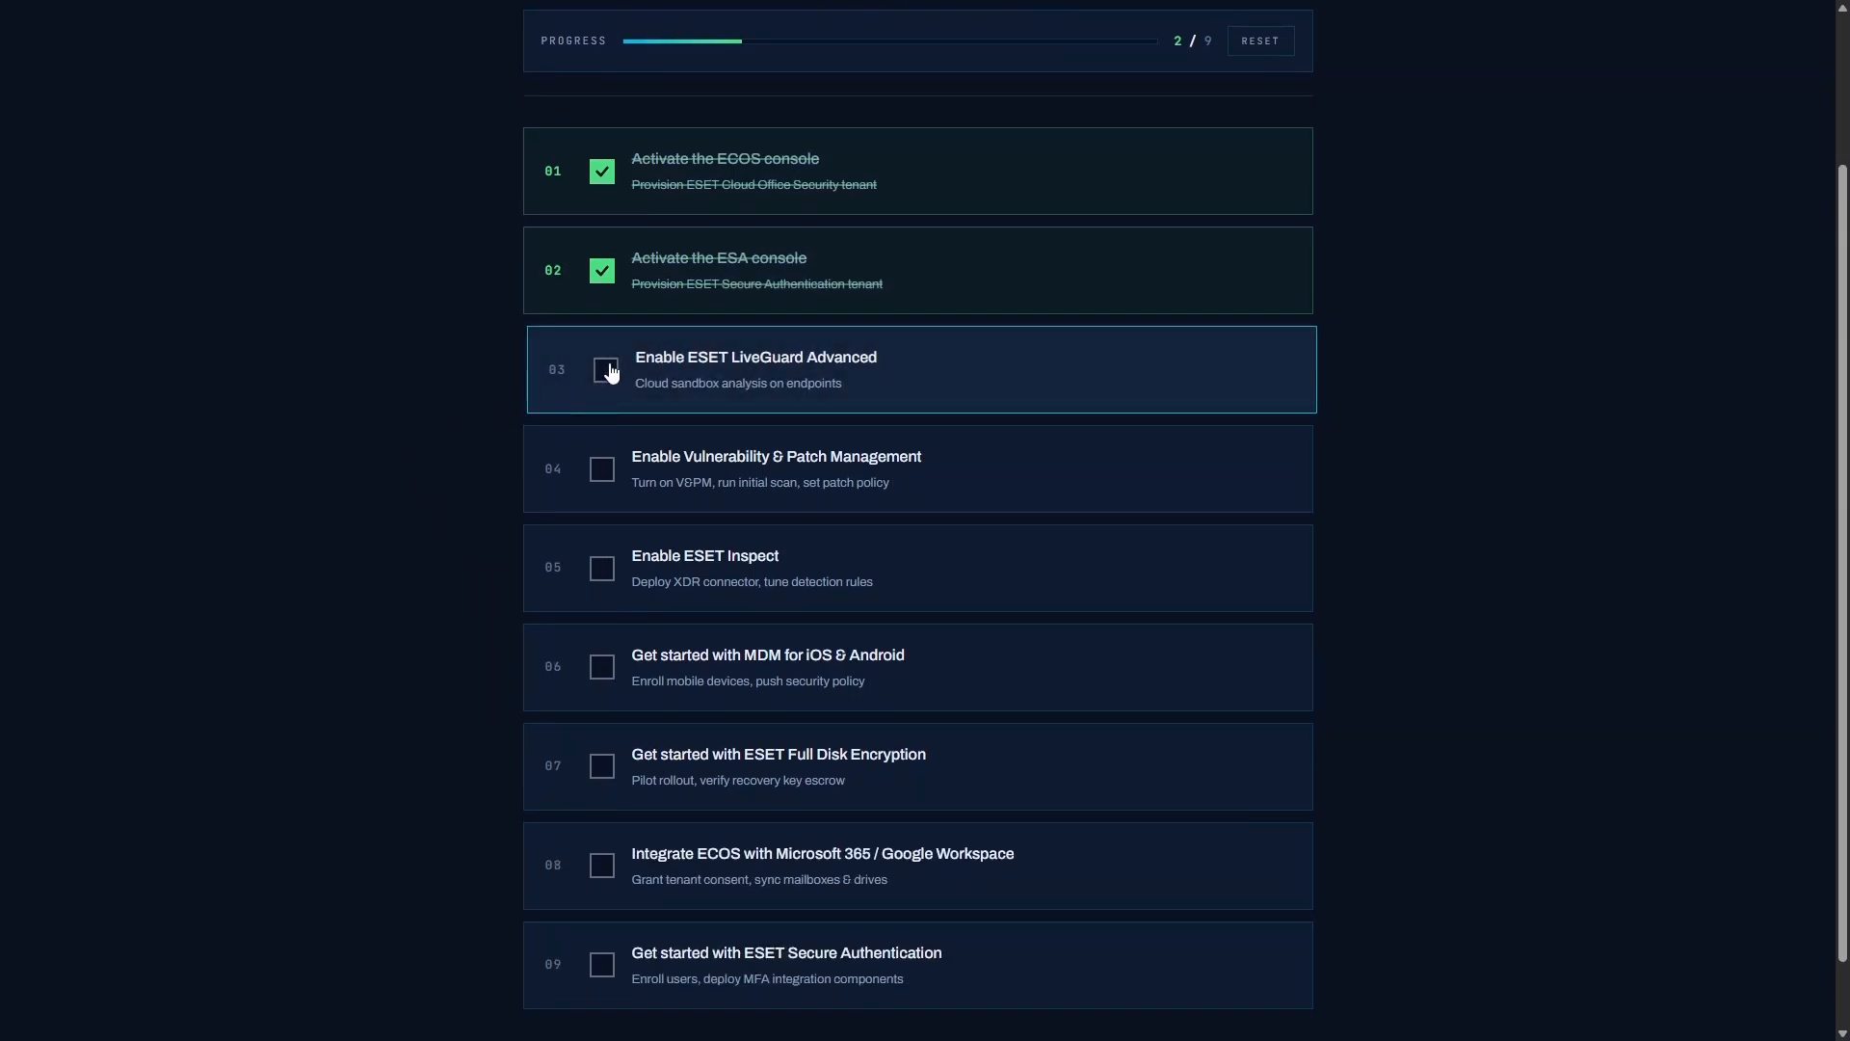
pyautogui.click(603, 470)
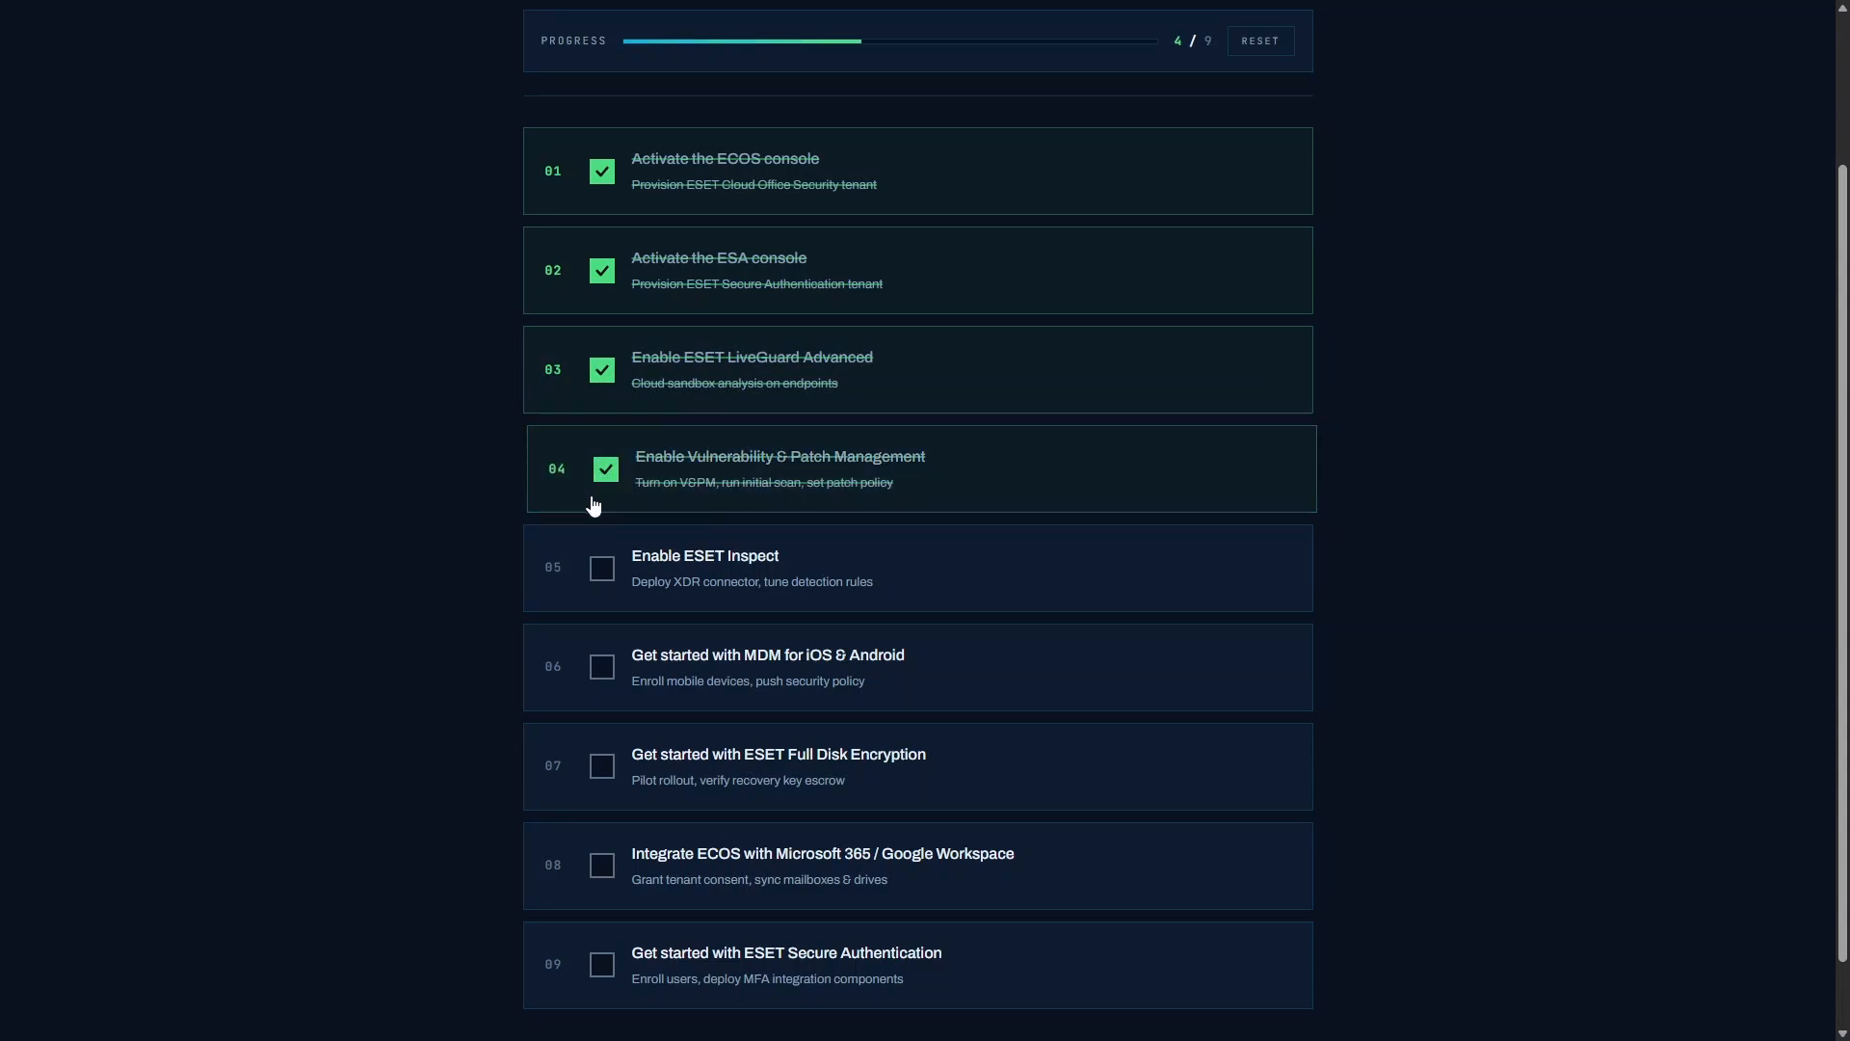
pyautogui.scroll(-1, 594, 506)
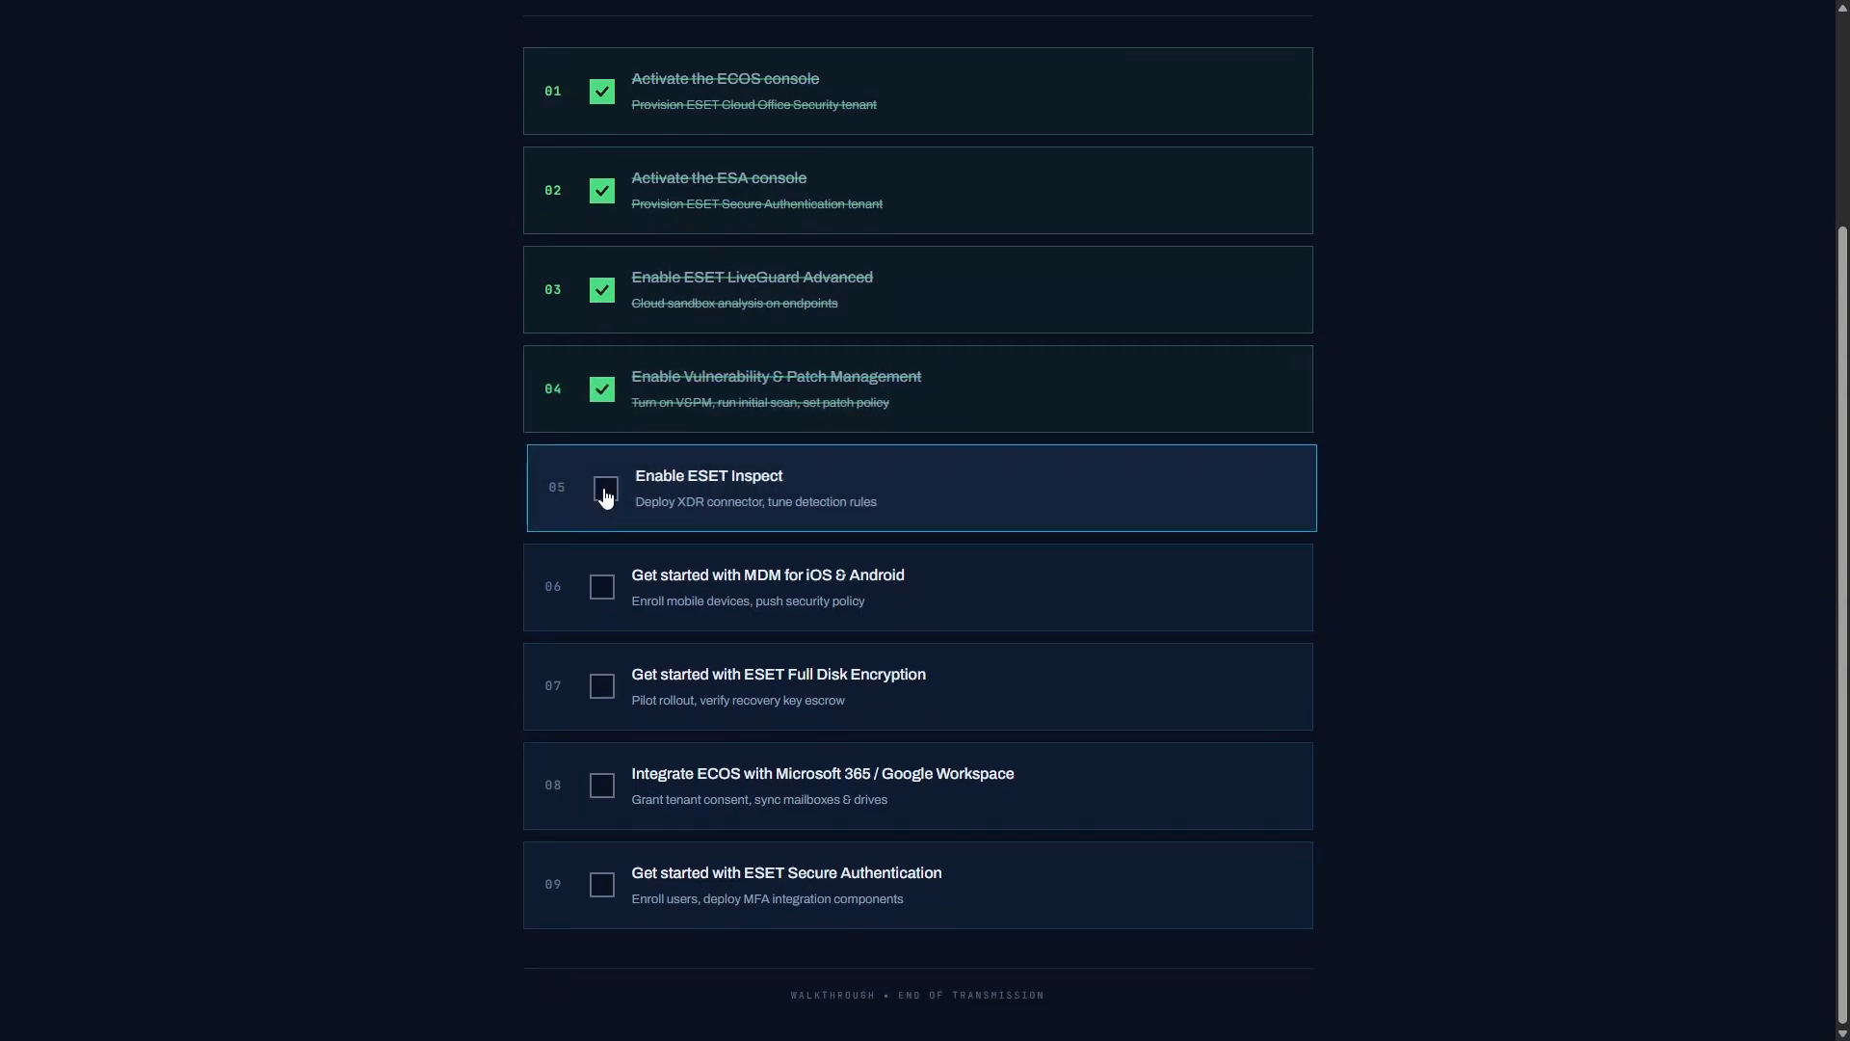
pyautogui.click(606, 494)
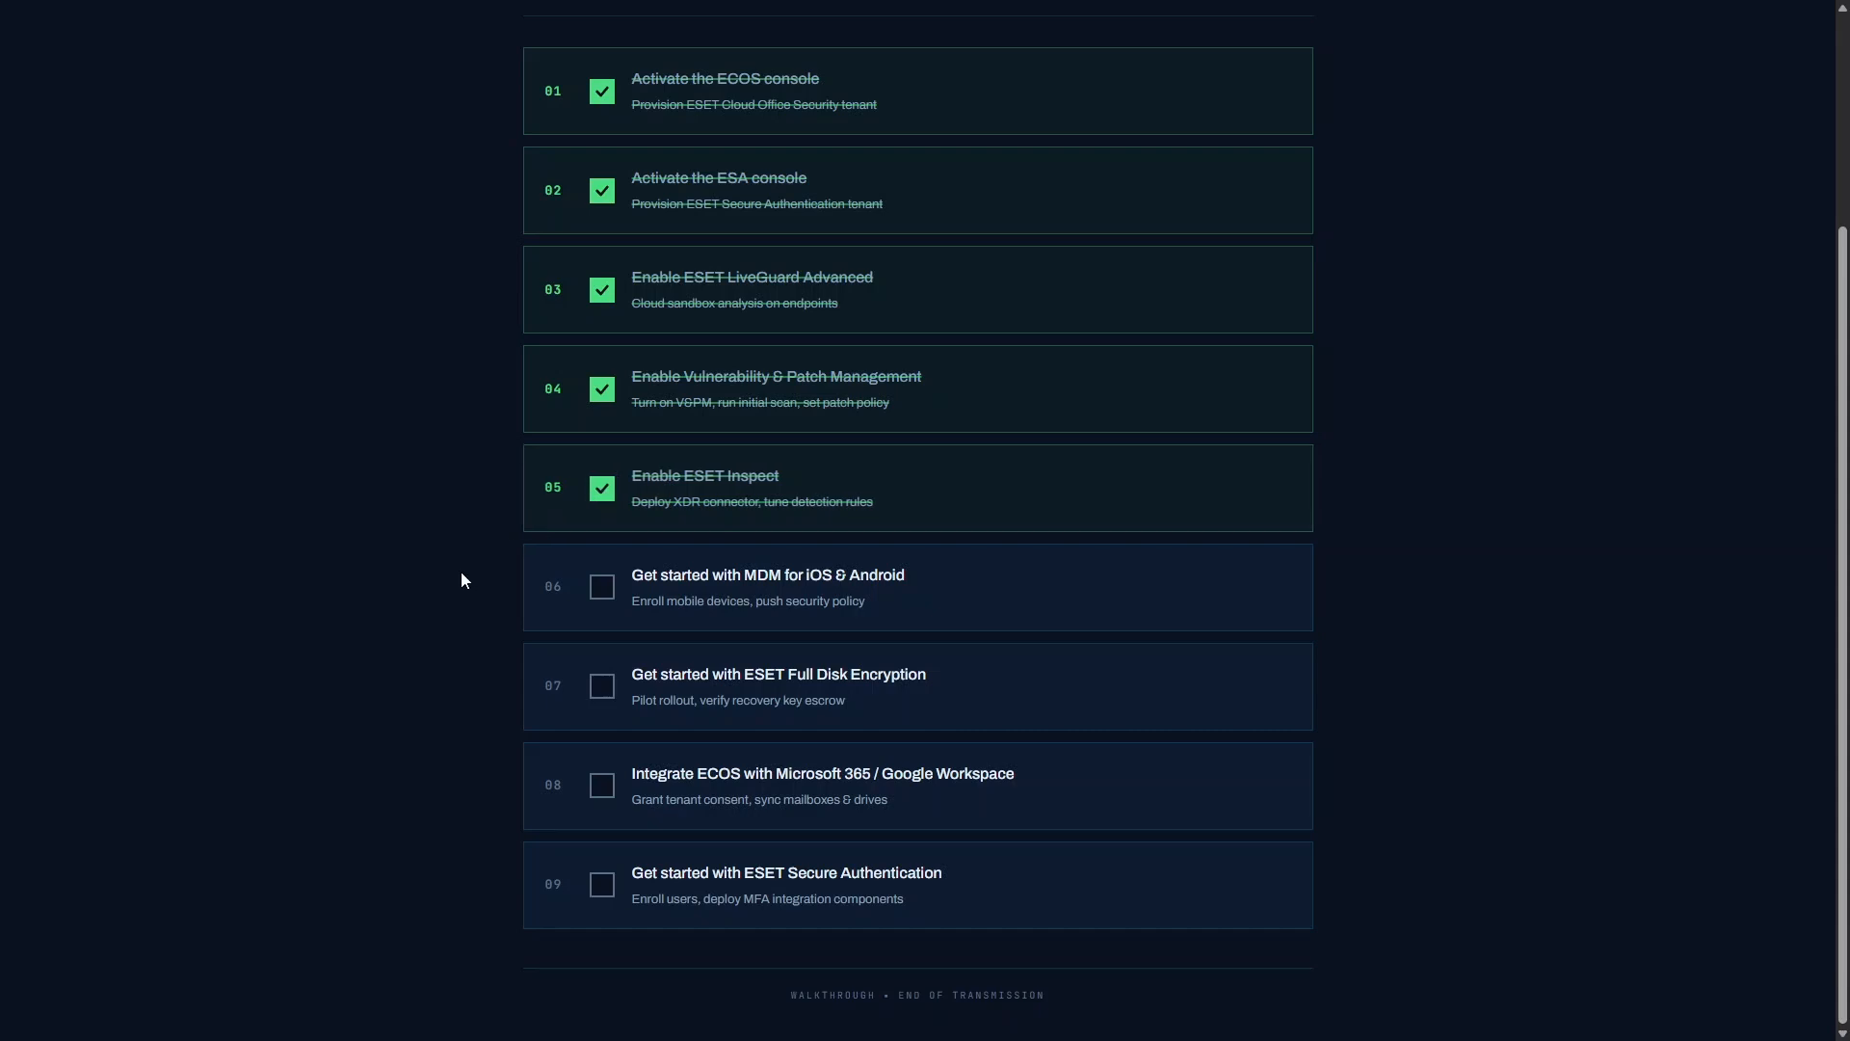
pyautogui.click(602, 590)
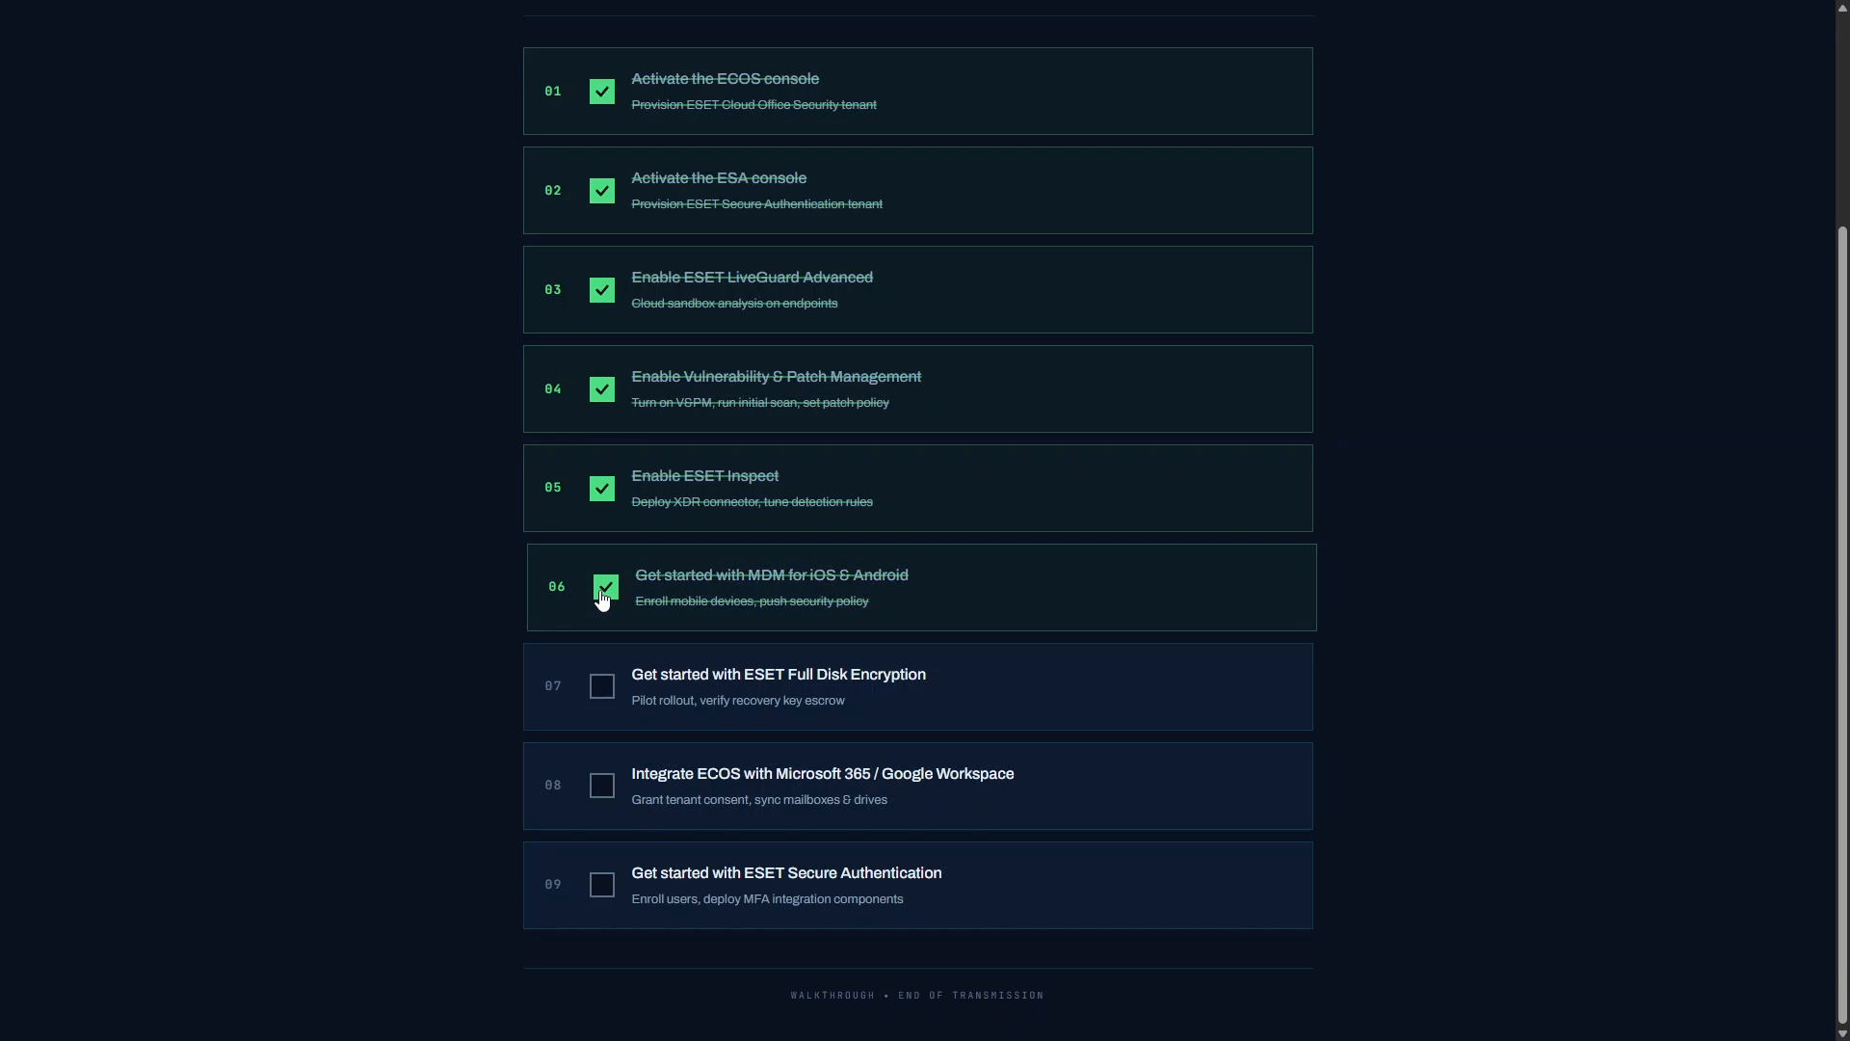
pyautogui.click(605, 688)
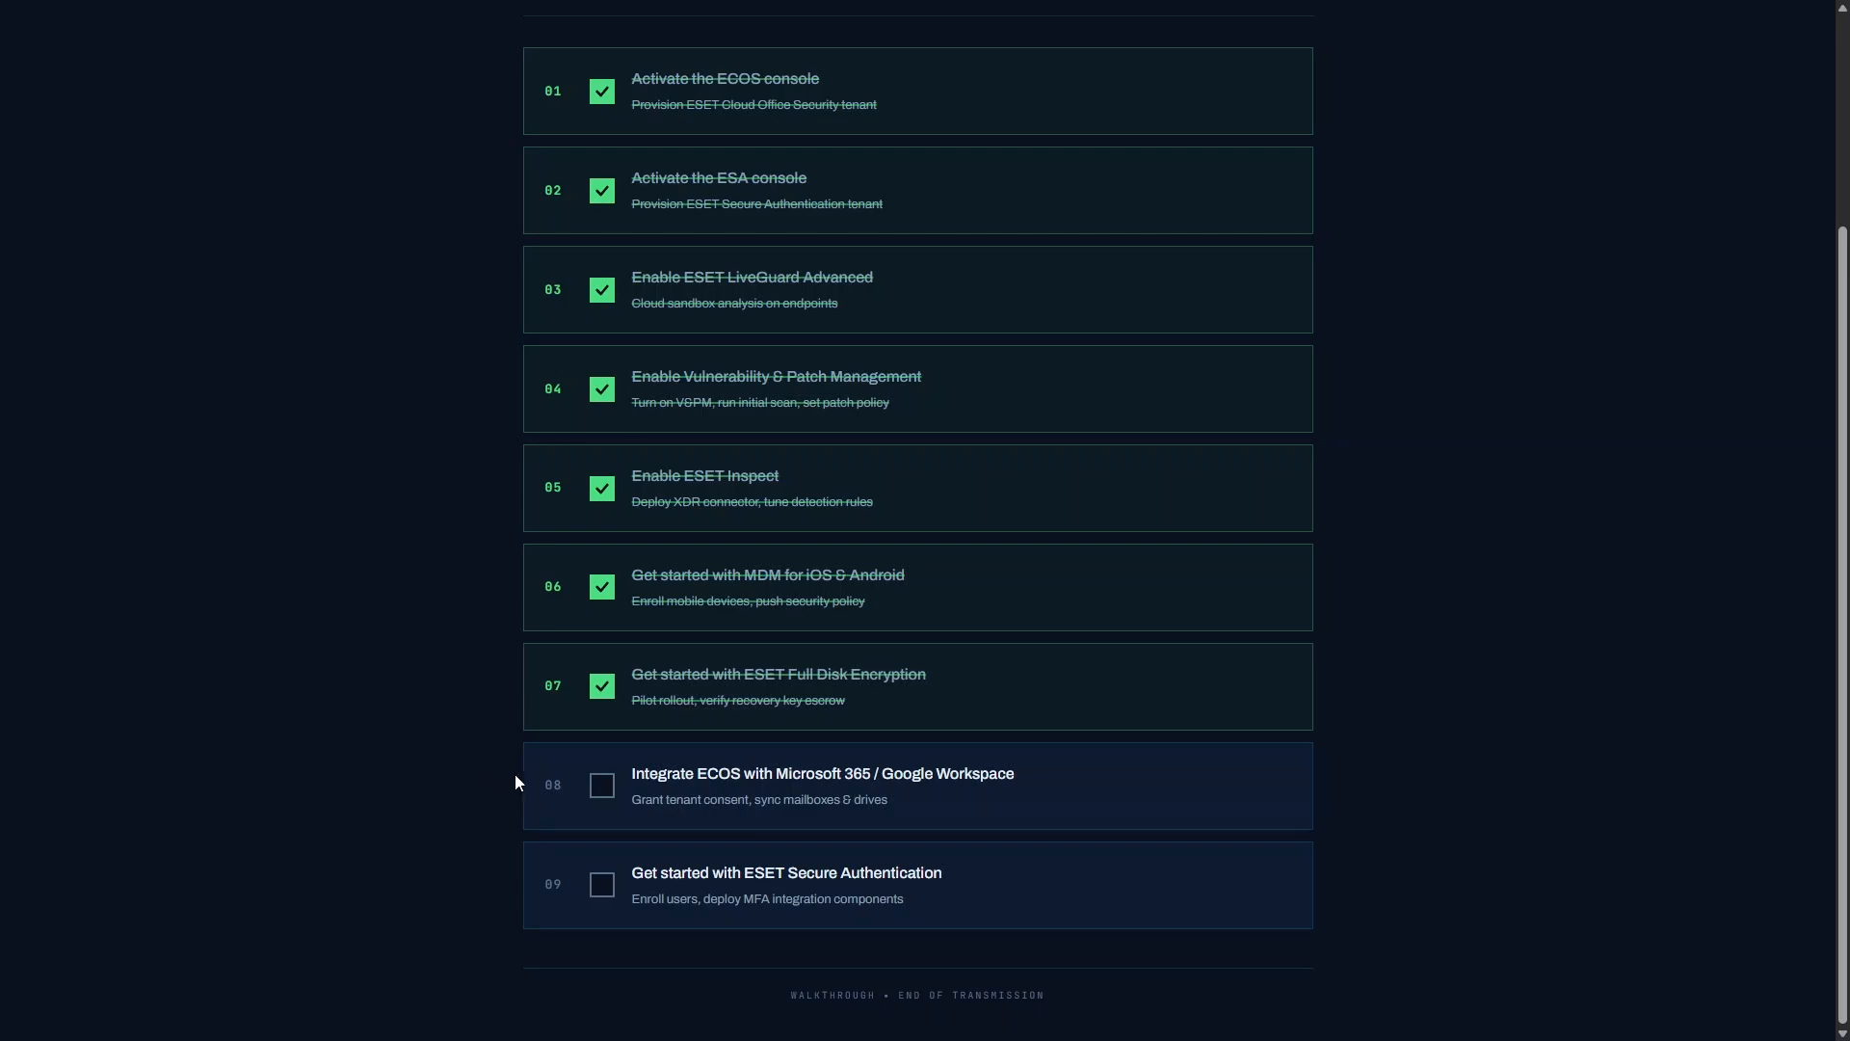
pyautogui.click(605, 786)
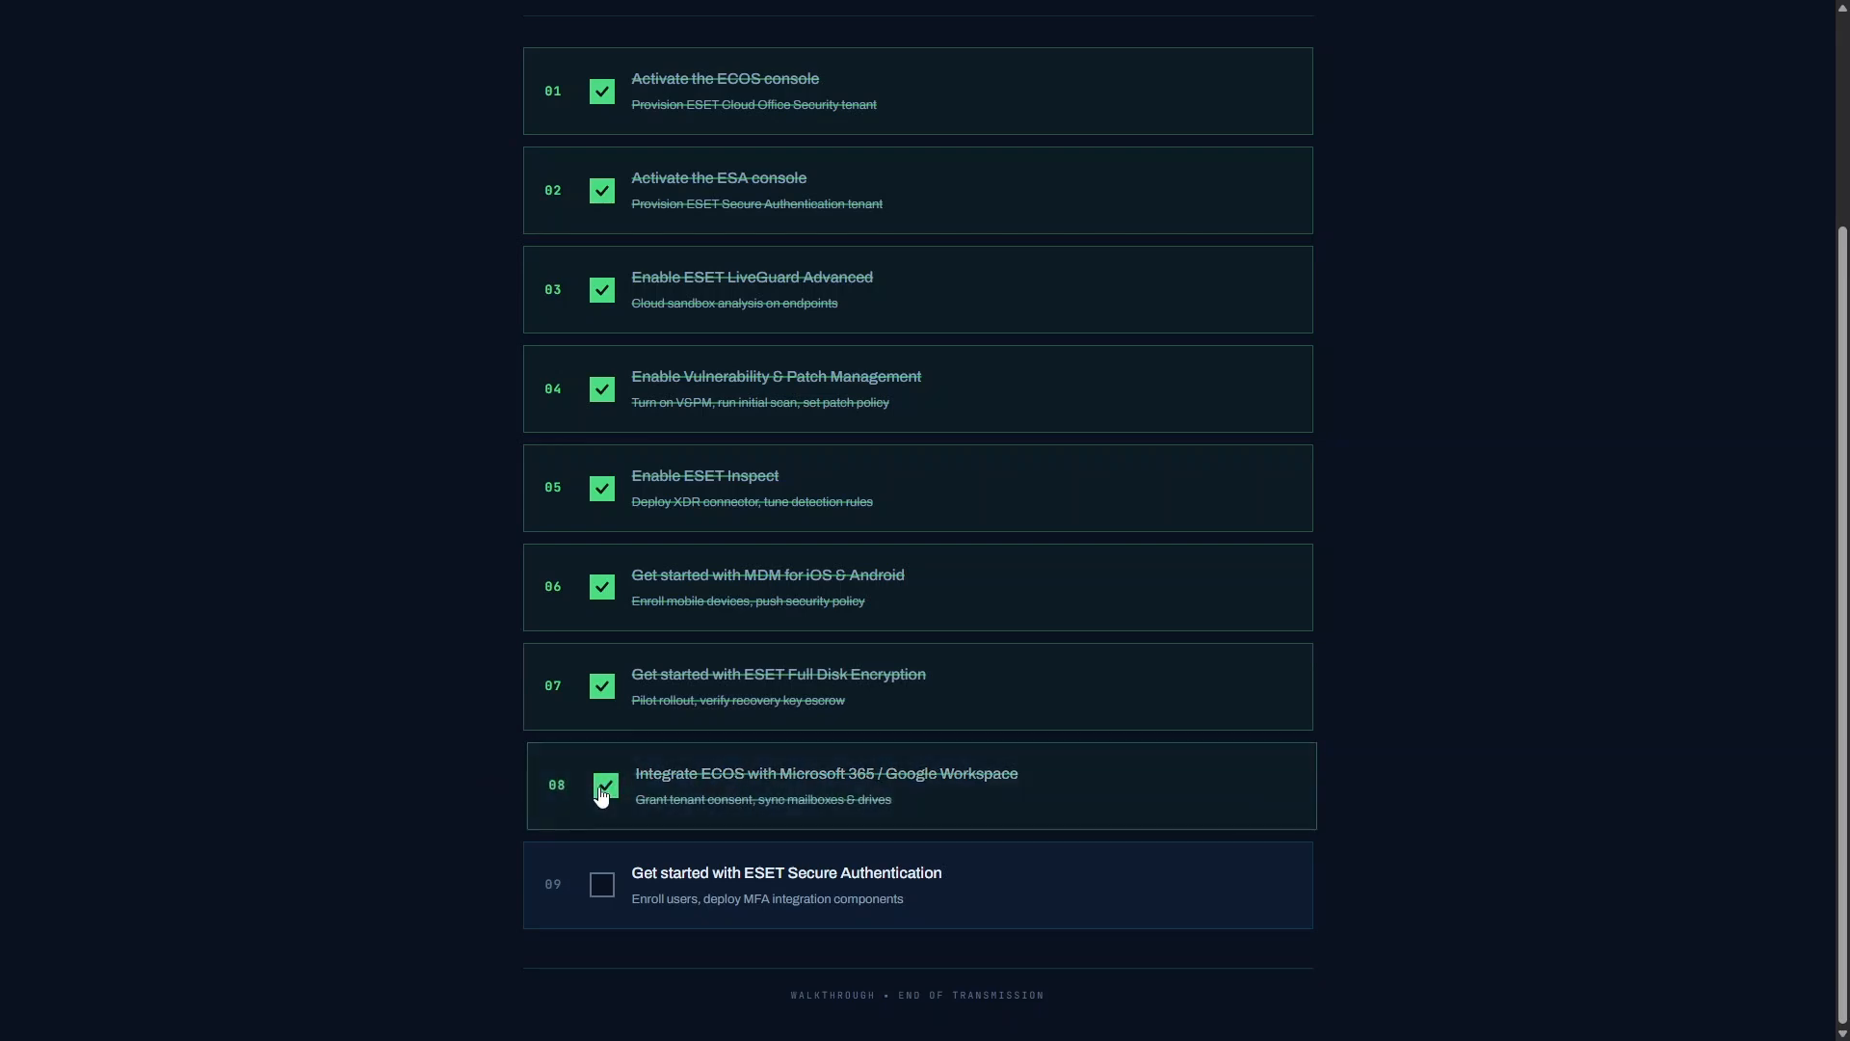
pyautogui.click(605, 885)
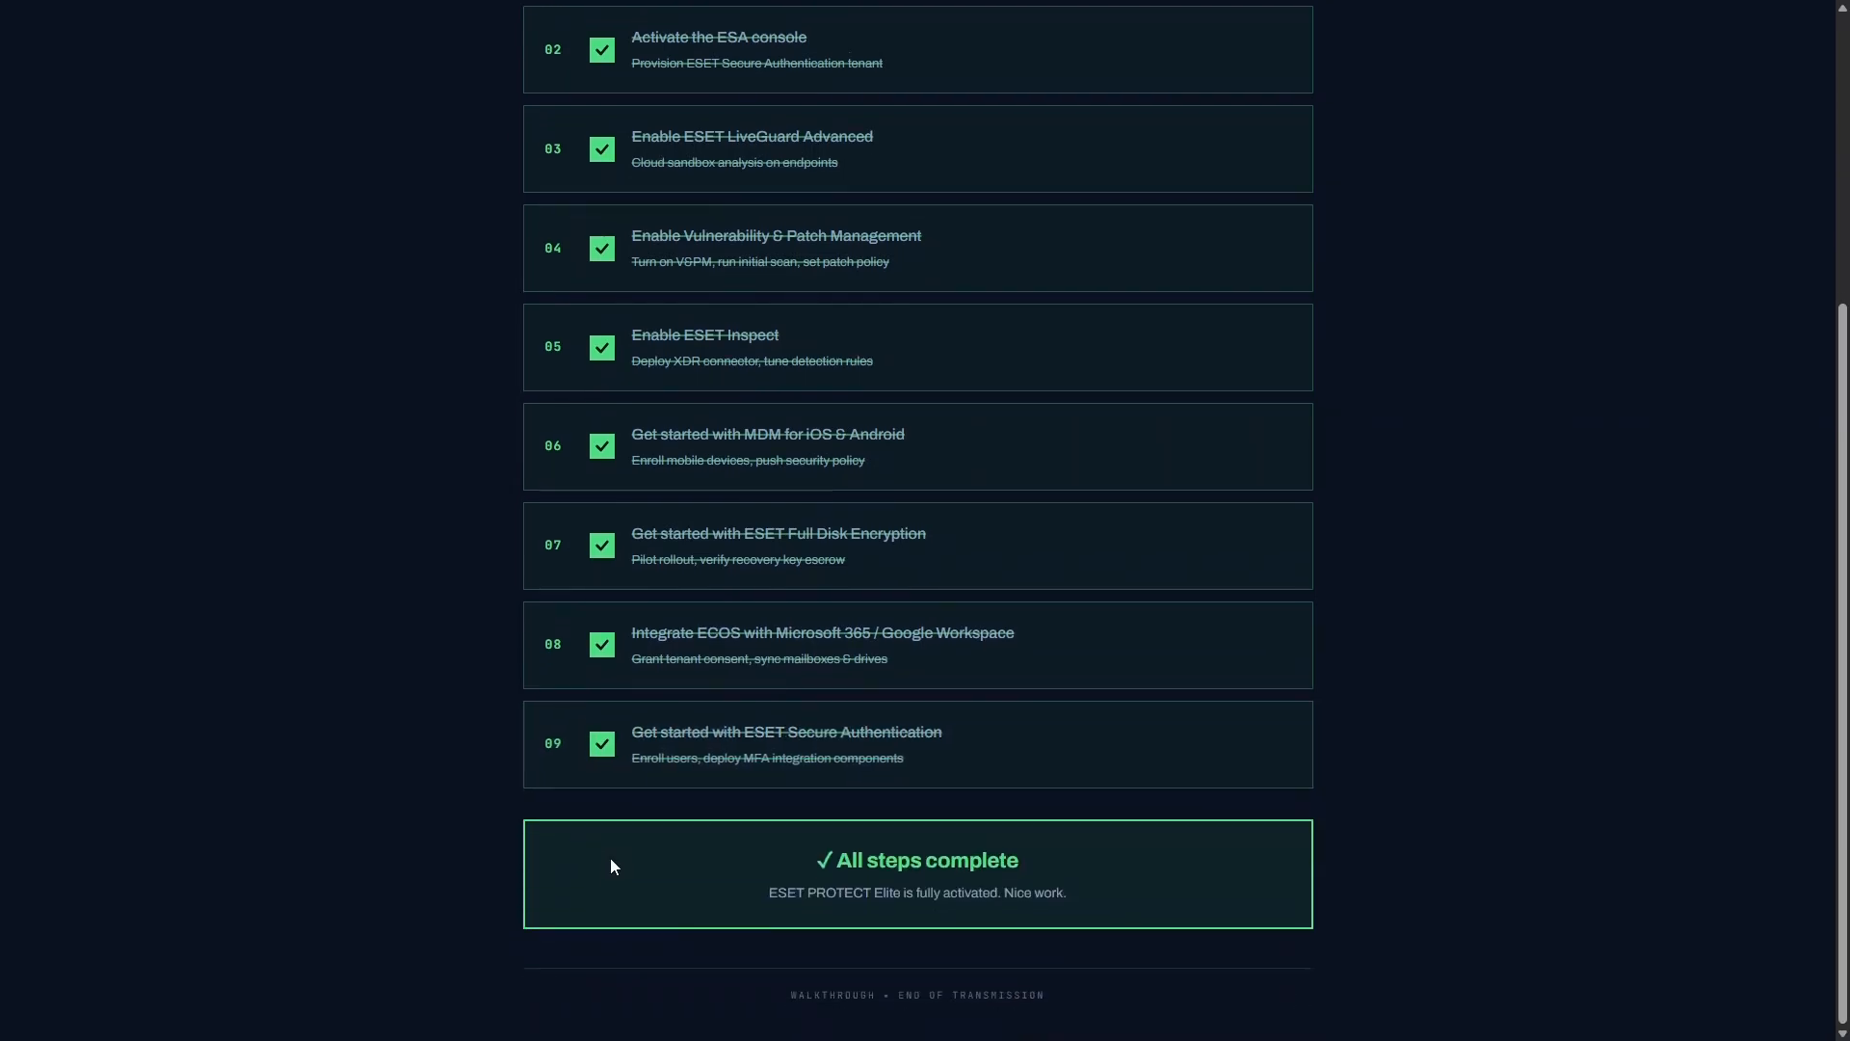